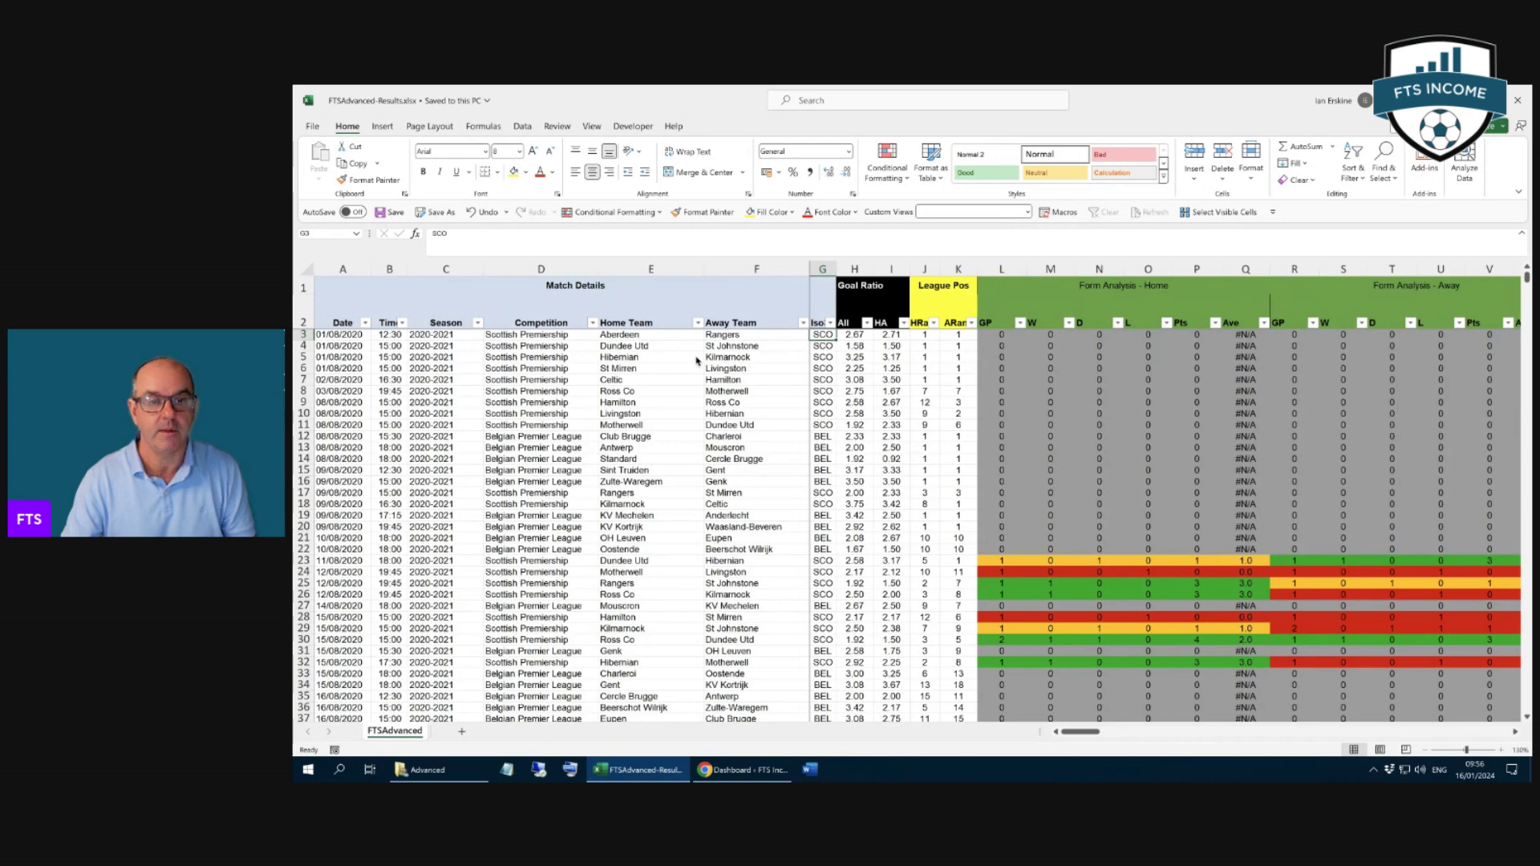
# Select the Home Team entries down to the last match and bring the Poisson xG Numbers (Season Model) columns into view
pyautogui.click(663, 336)
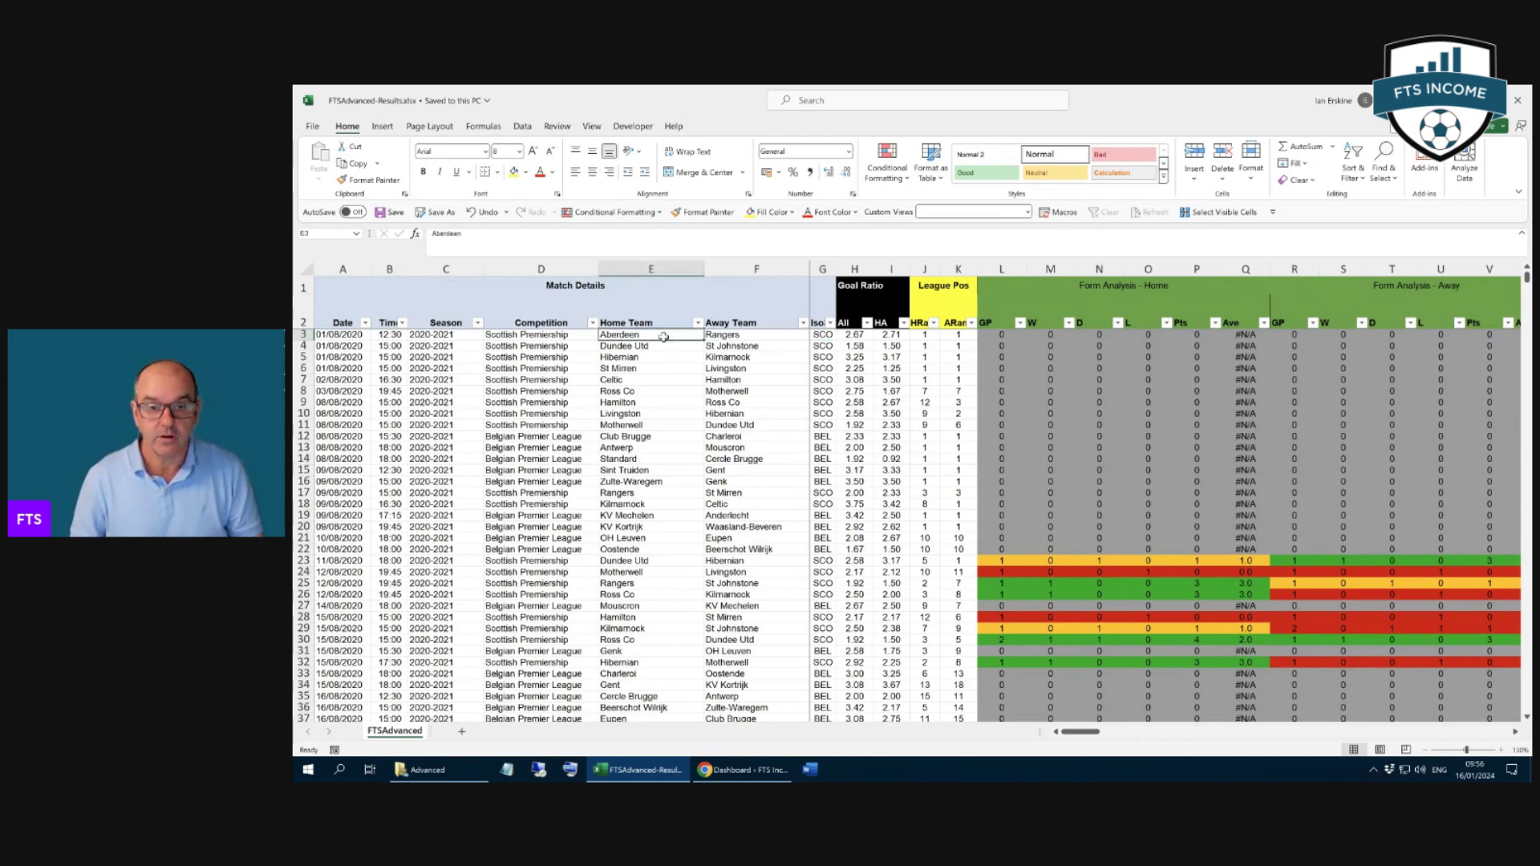
pyautogui.hotkey('ctrl', 'shift', 'Down')
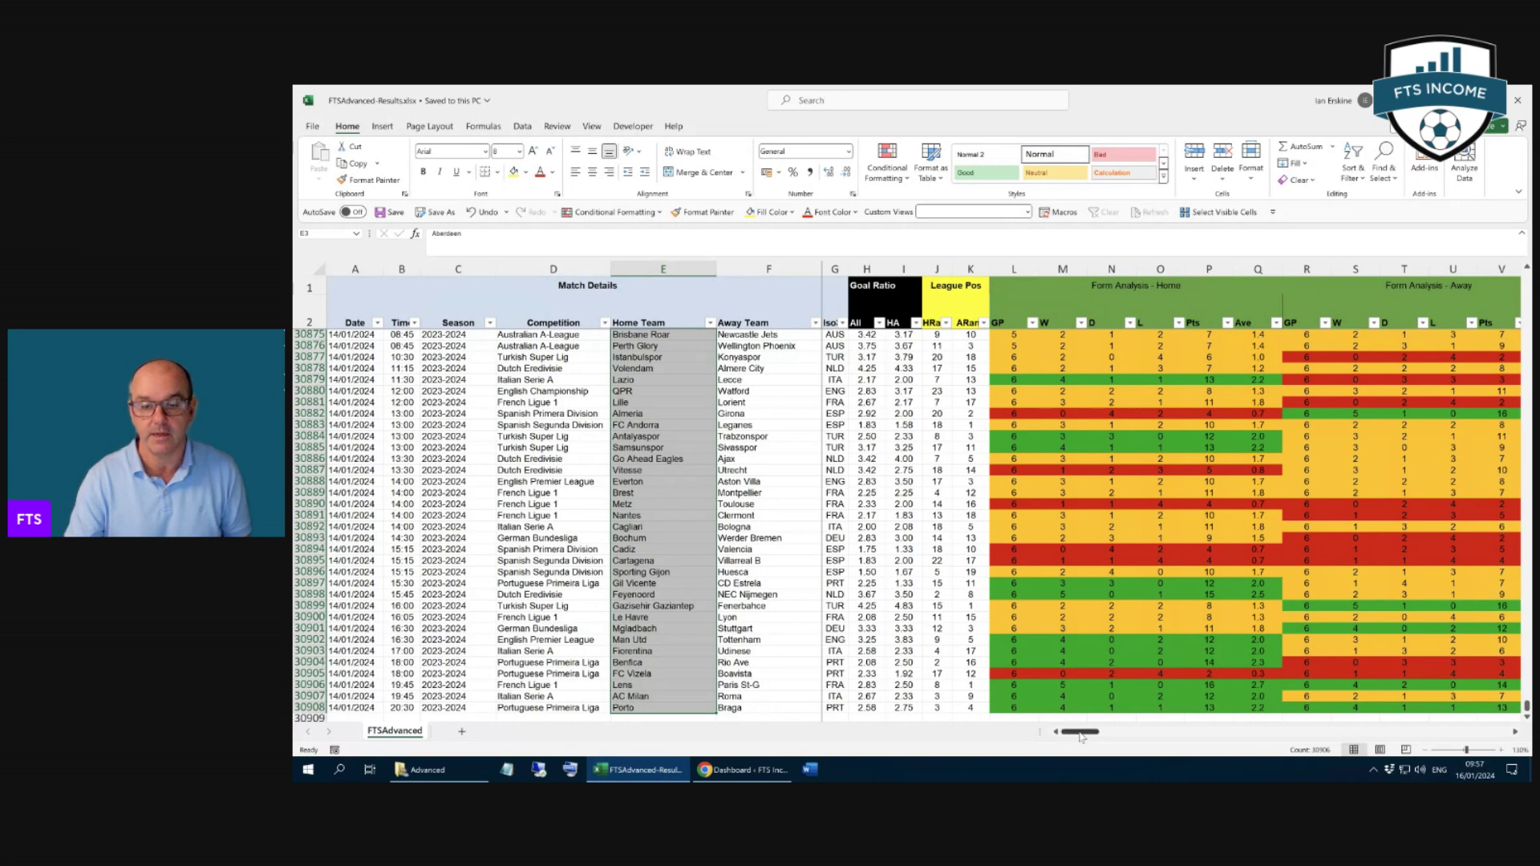
pyautogui.moveTo(1081, 736); pyautogui.dragTo(1203, 735)
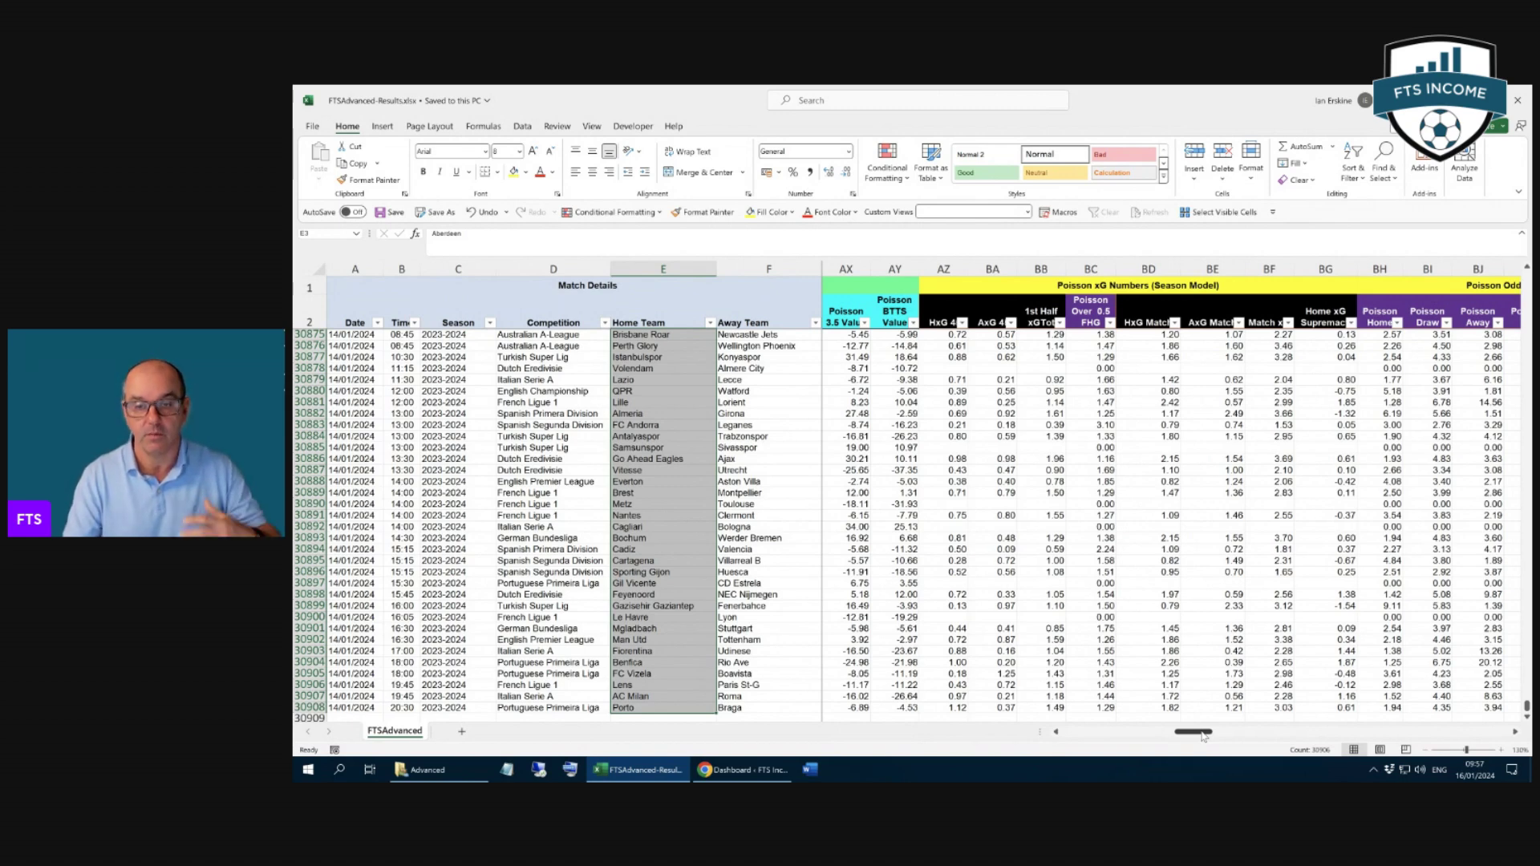
pyautogui.moveTo(1203, 736); pyautogui.dragTo(1208, 737)
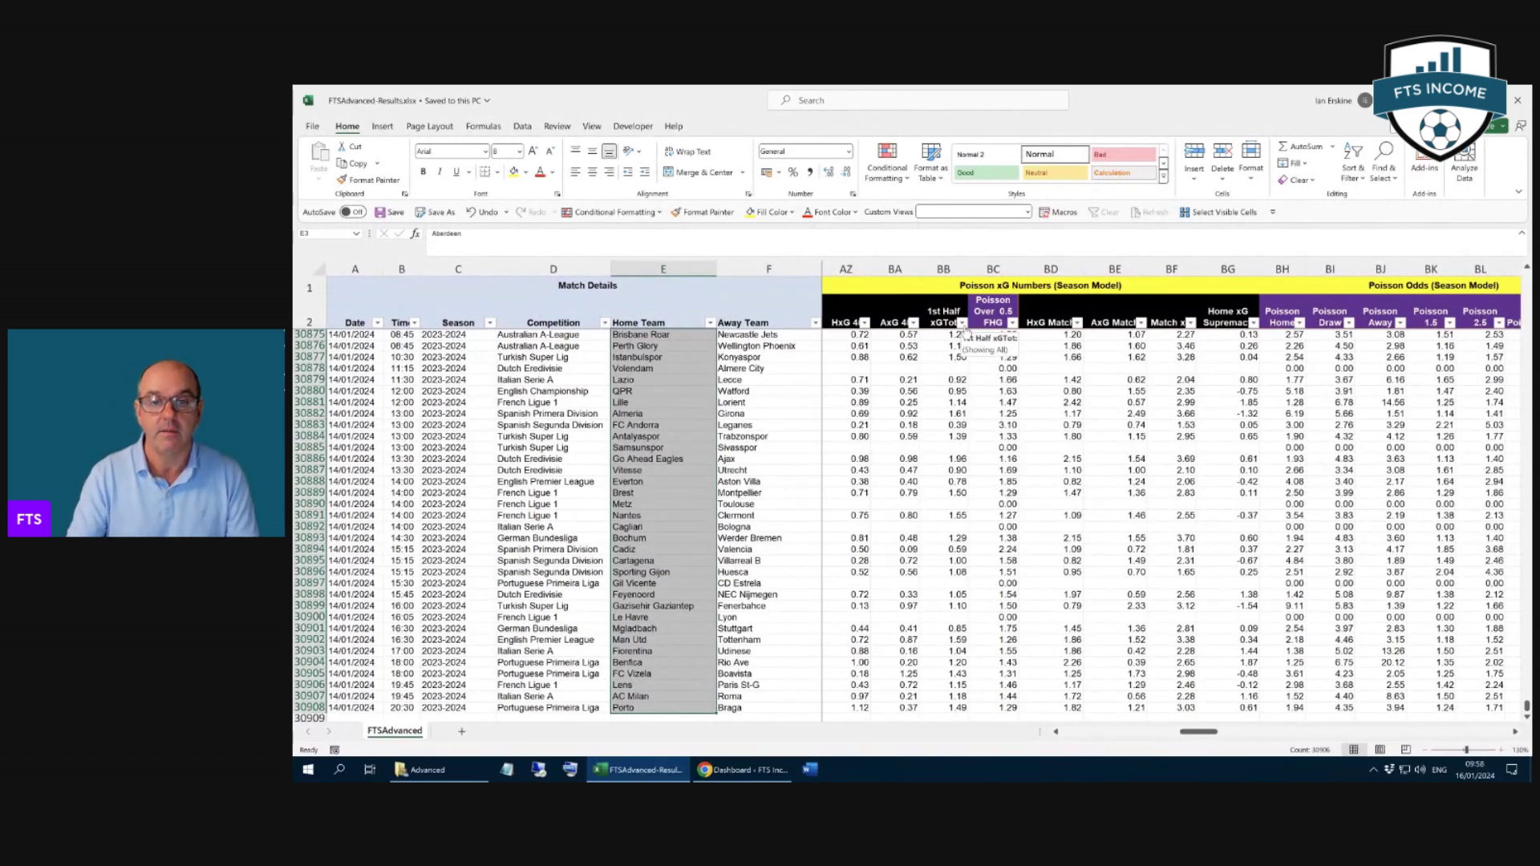
# Examine the range of values available in the 1st Half xG total column's filter, keeping all of them selected
pyautogui.click(962, 322)
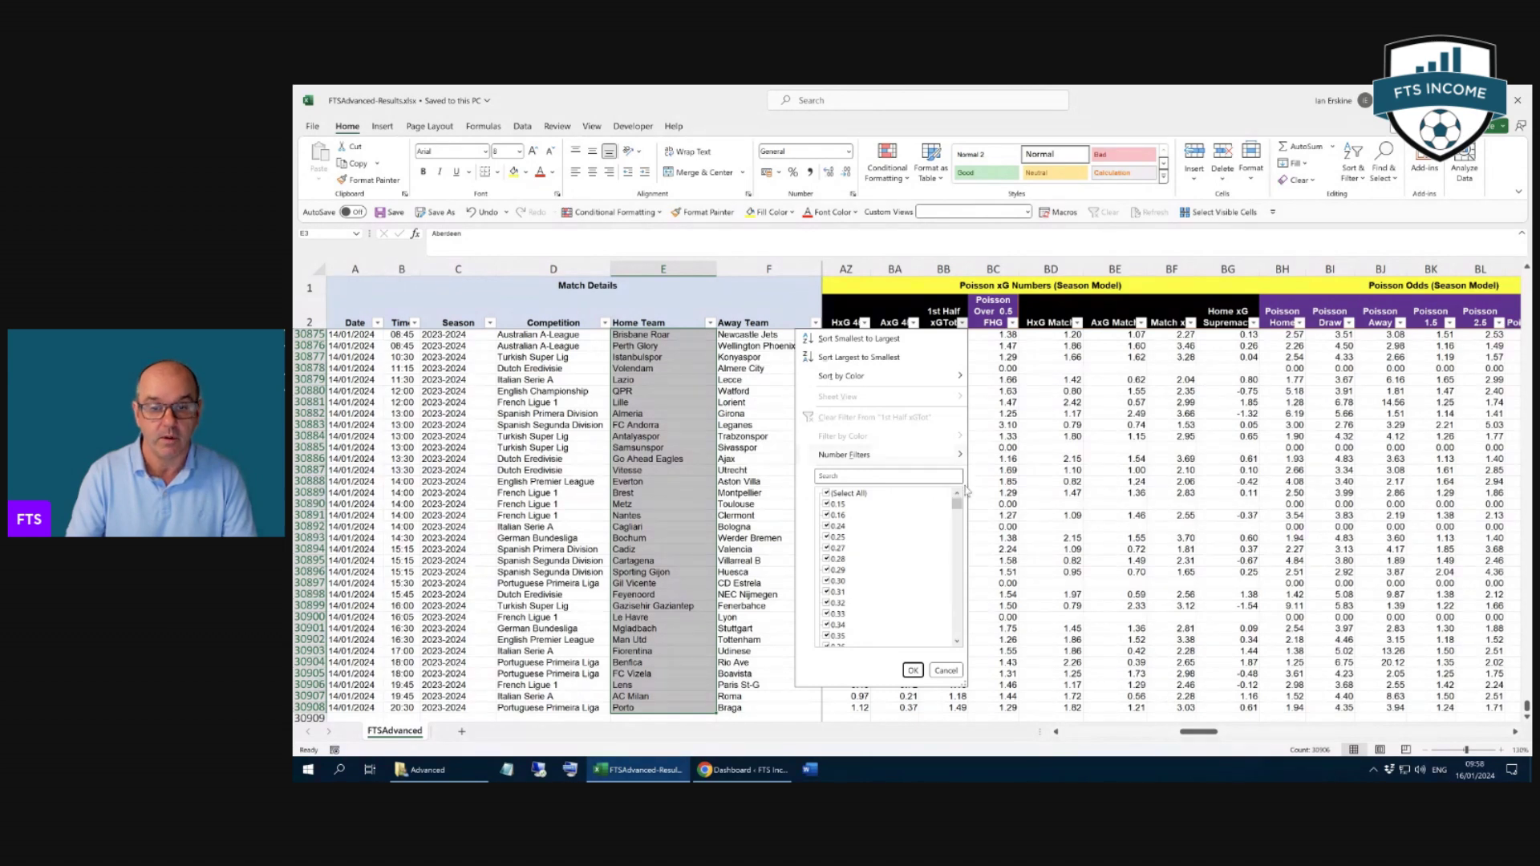
pyautogui.moveTo(957, 505); pyautogui.dragTo(952, 658)
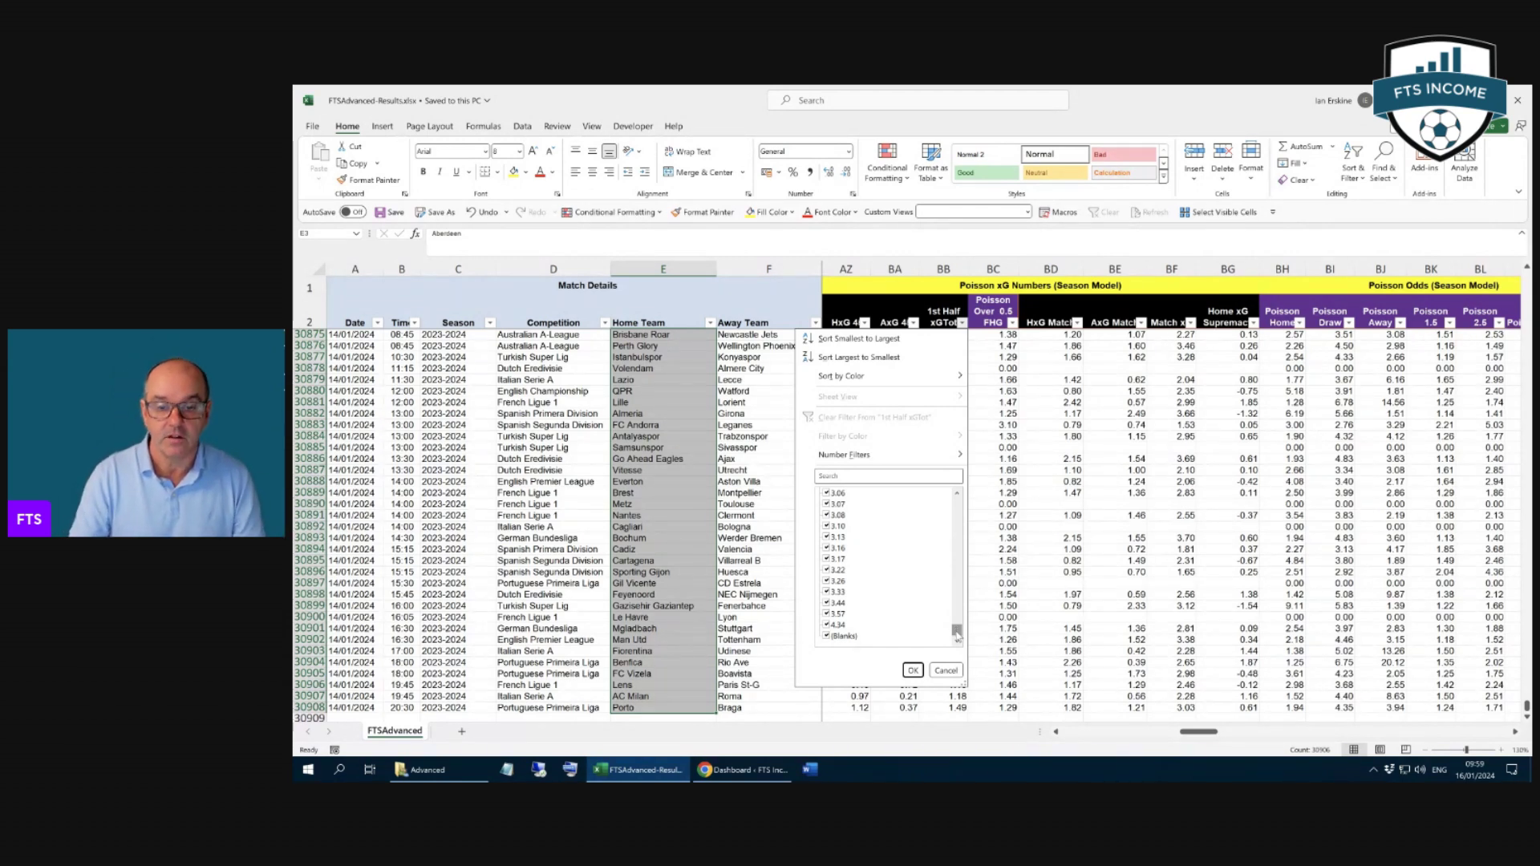
pyautogui.click(913, 670)
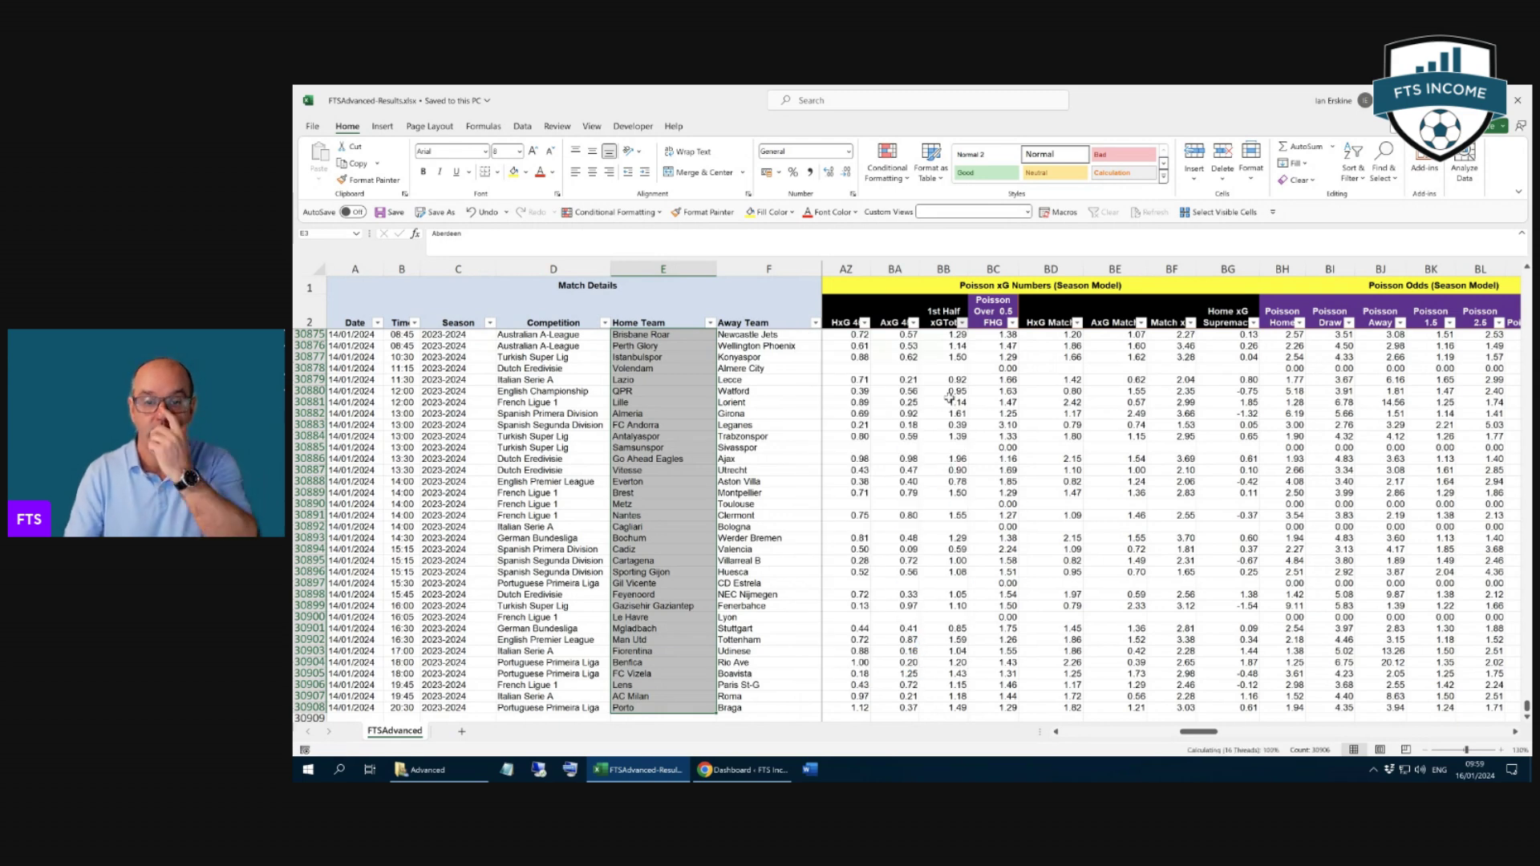
# Filter the 1st Half xG total column to matches greater than 1.5
pyautogui.click(963, 323)
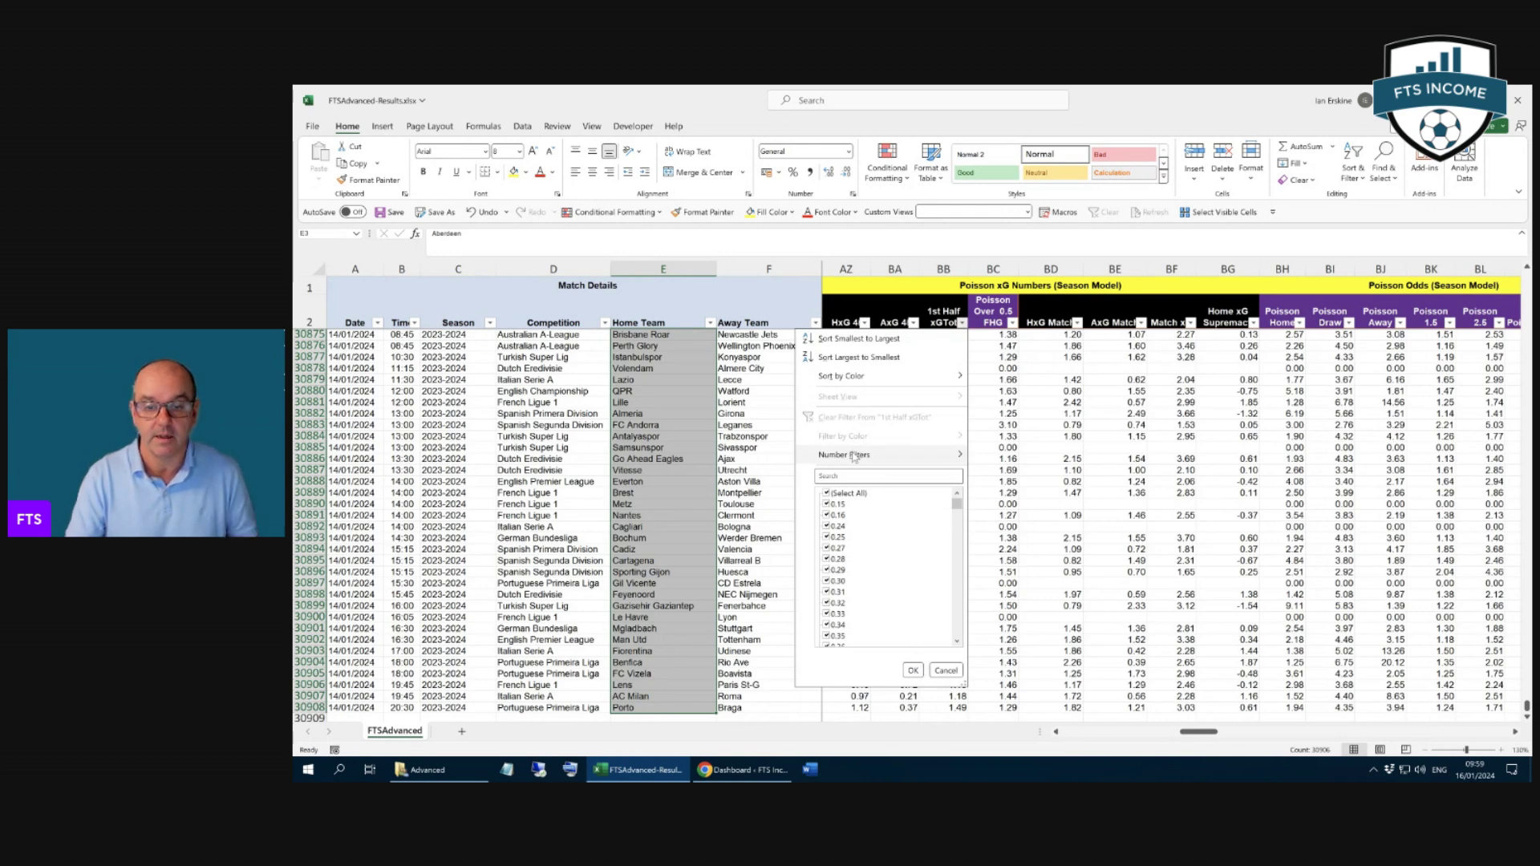
pyautogui.moveTo(855, 457)
pyautogui.click(1015, 496)
pyautogui.write('1.5')
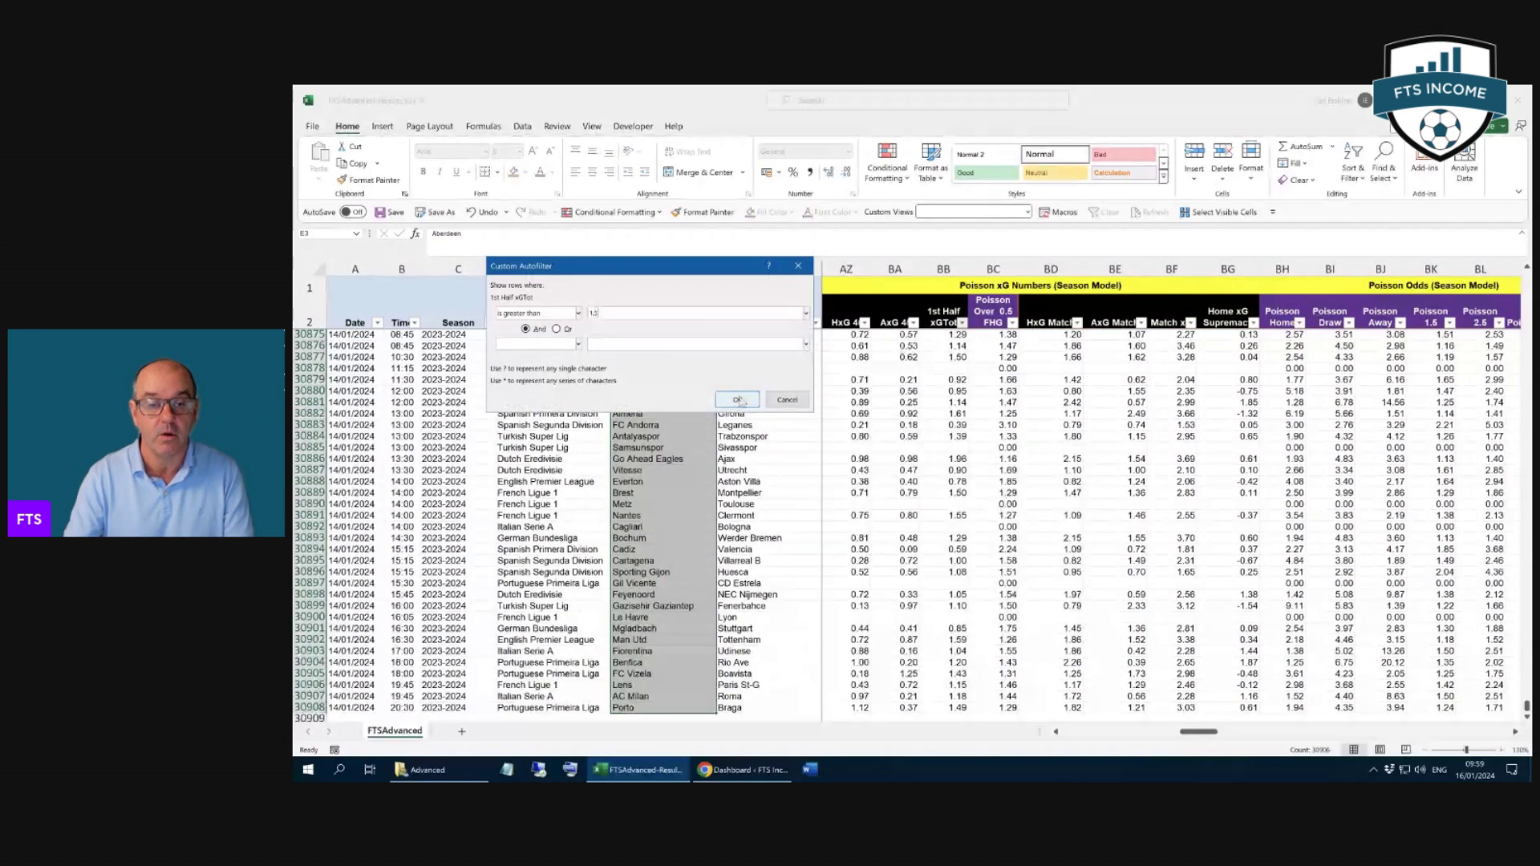
pyautogui.click(725, 400)
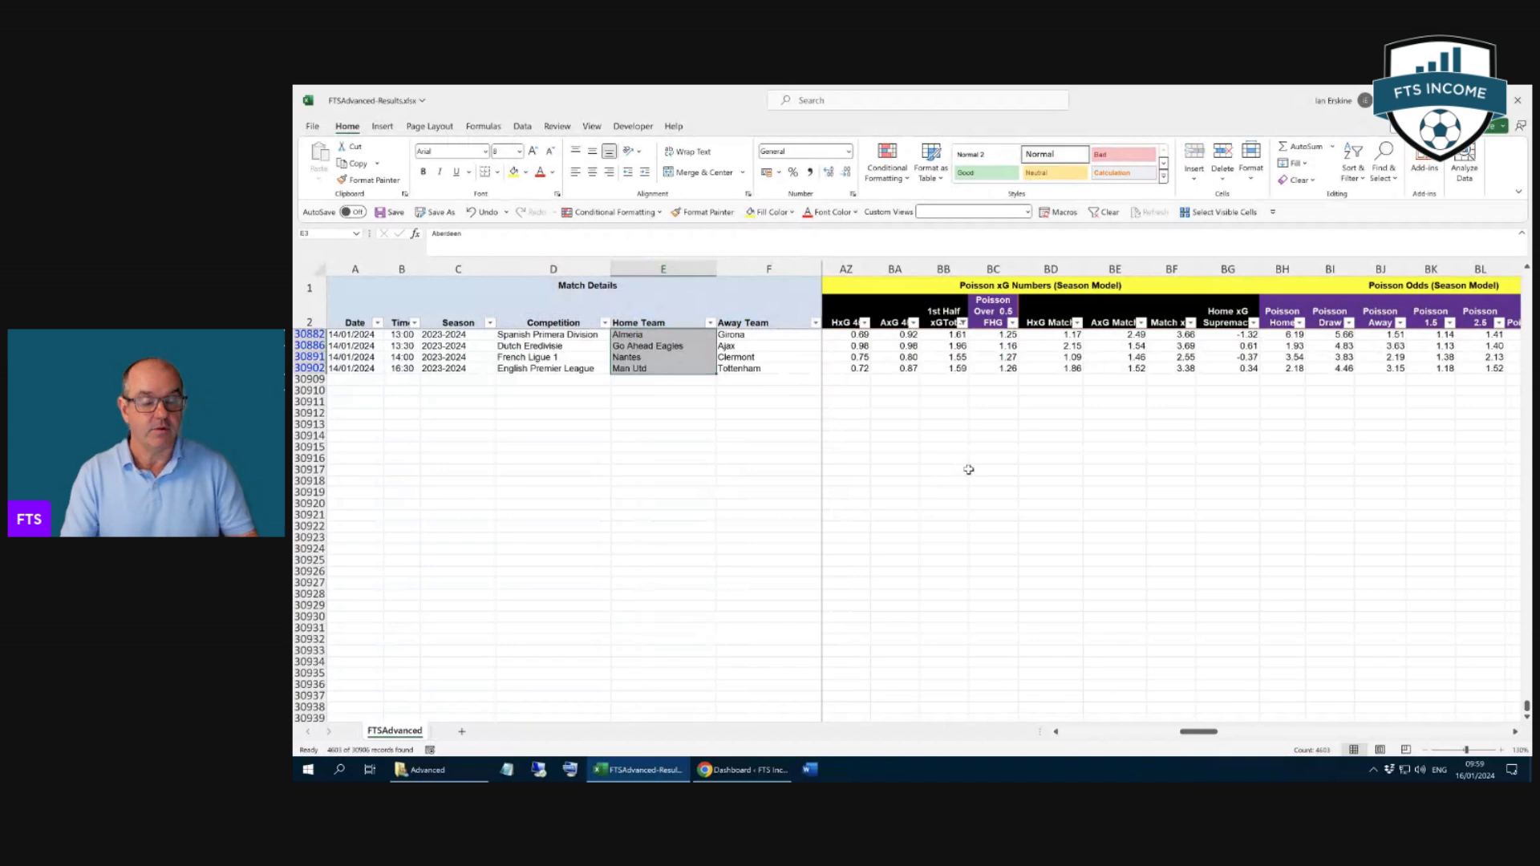
pyautogui.scroll(1, 969, 470)
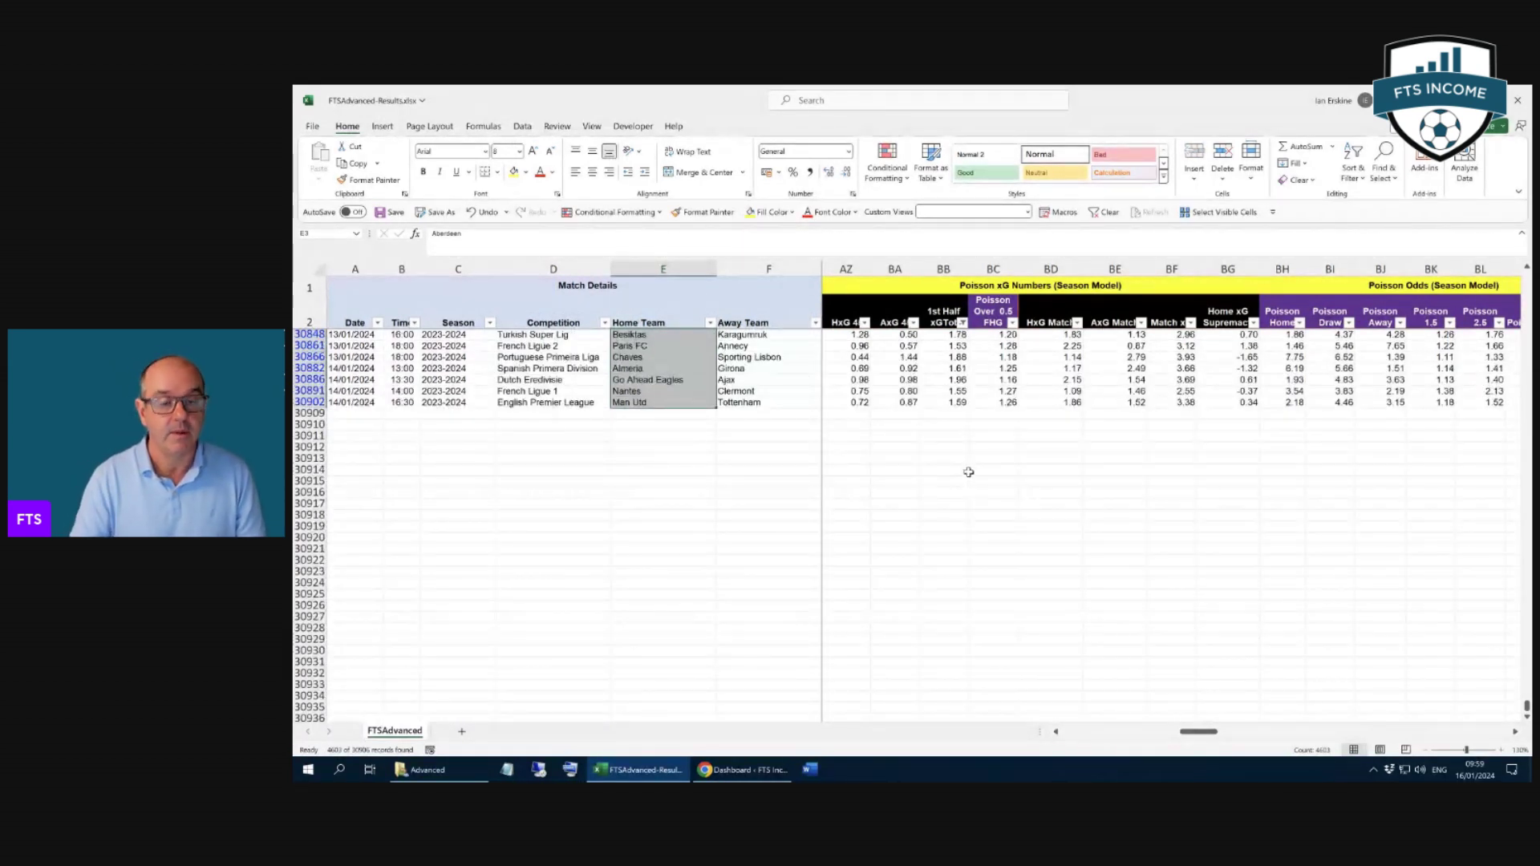
# Record the filter criterion below the data, entering Season HT xg in D30917 and >1.5 in E30917
pyautogui.click(567, 500)
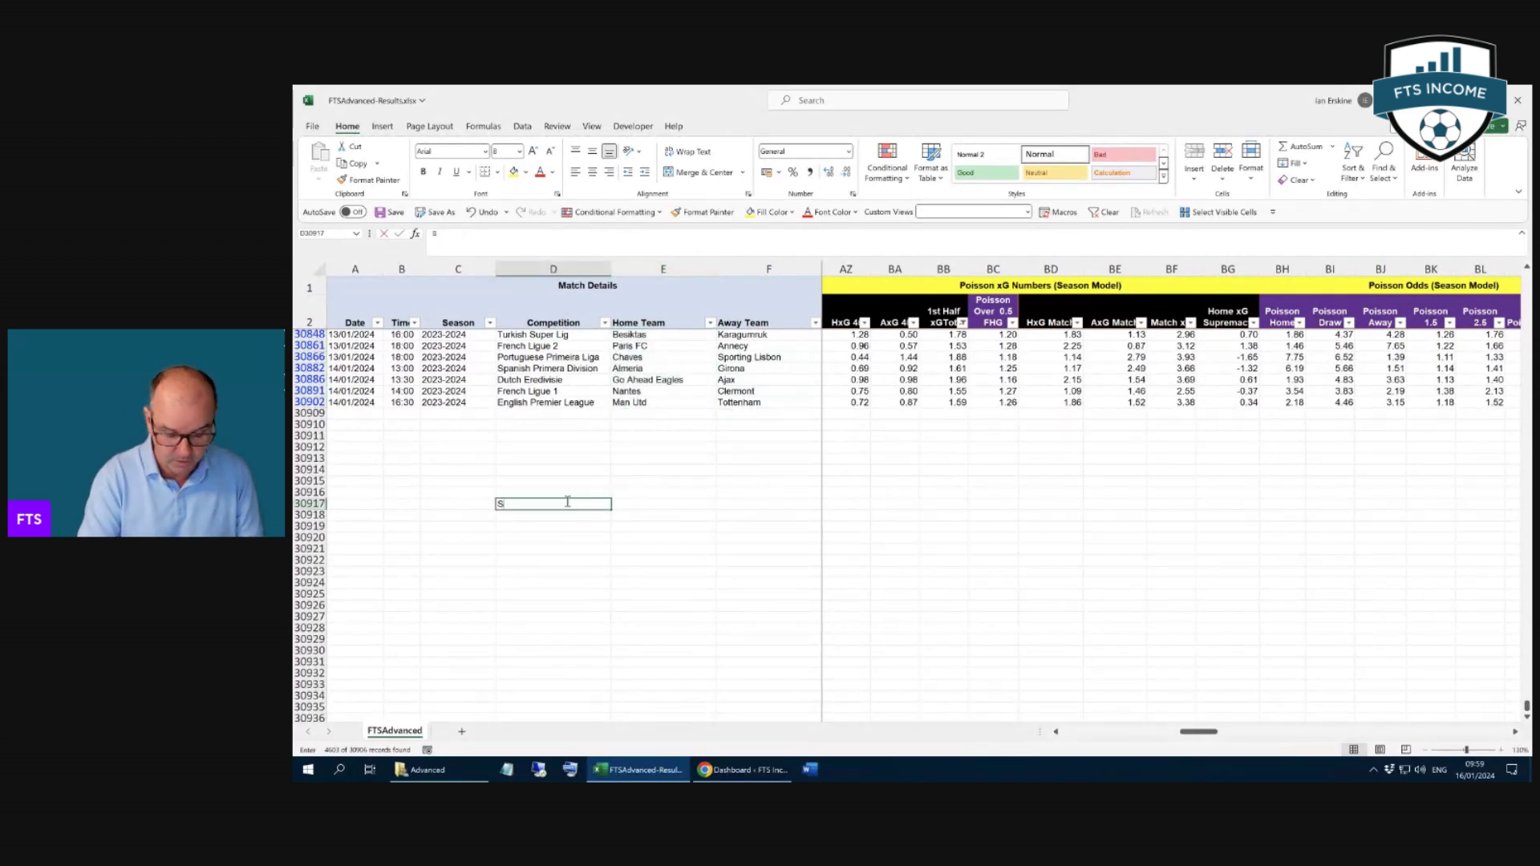
pyautogui.write('Season HT xg')
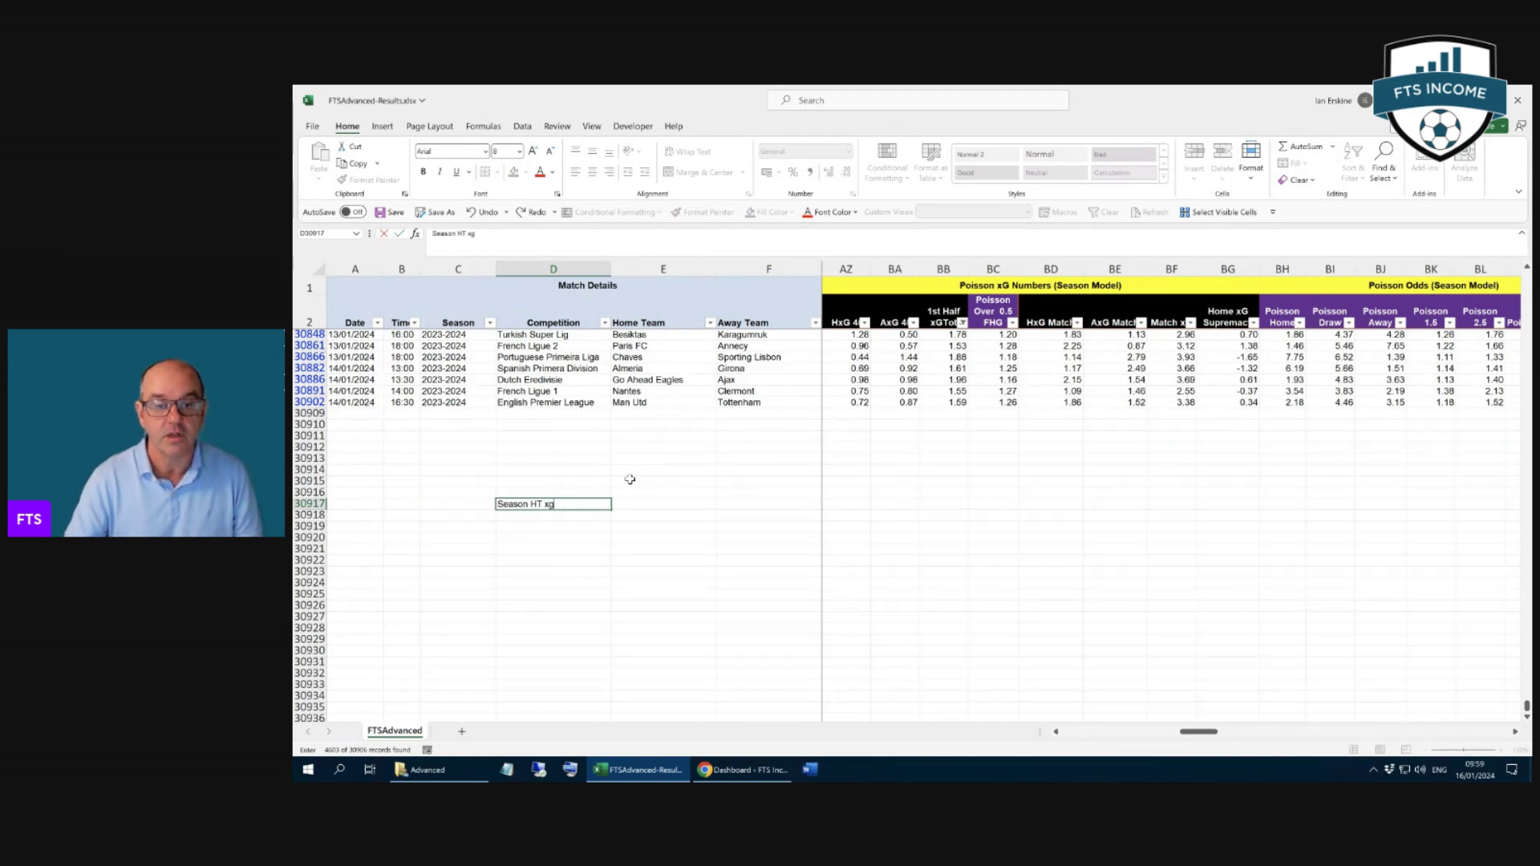
pyautogui.click(639, 509)
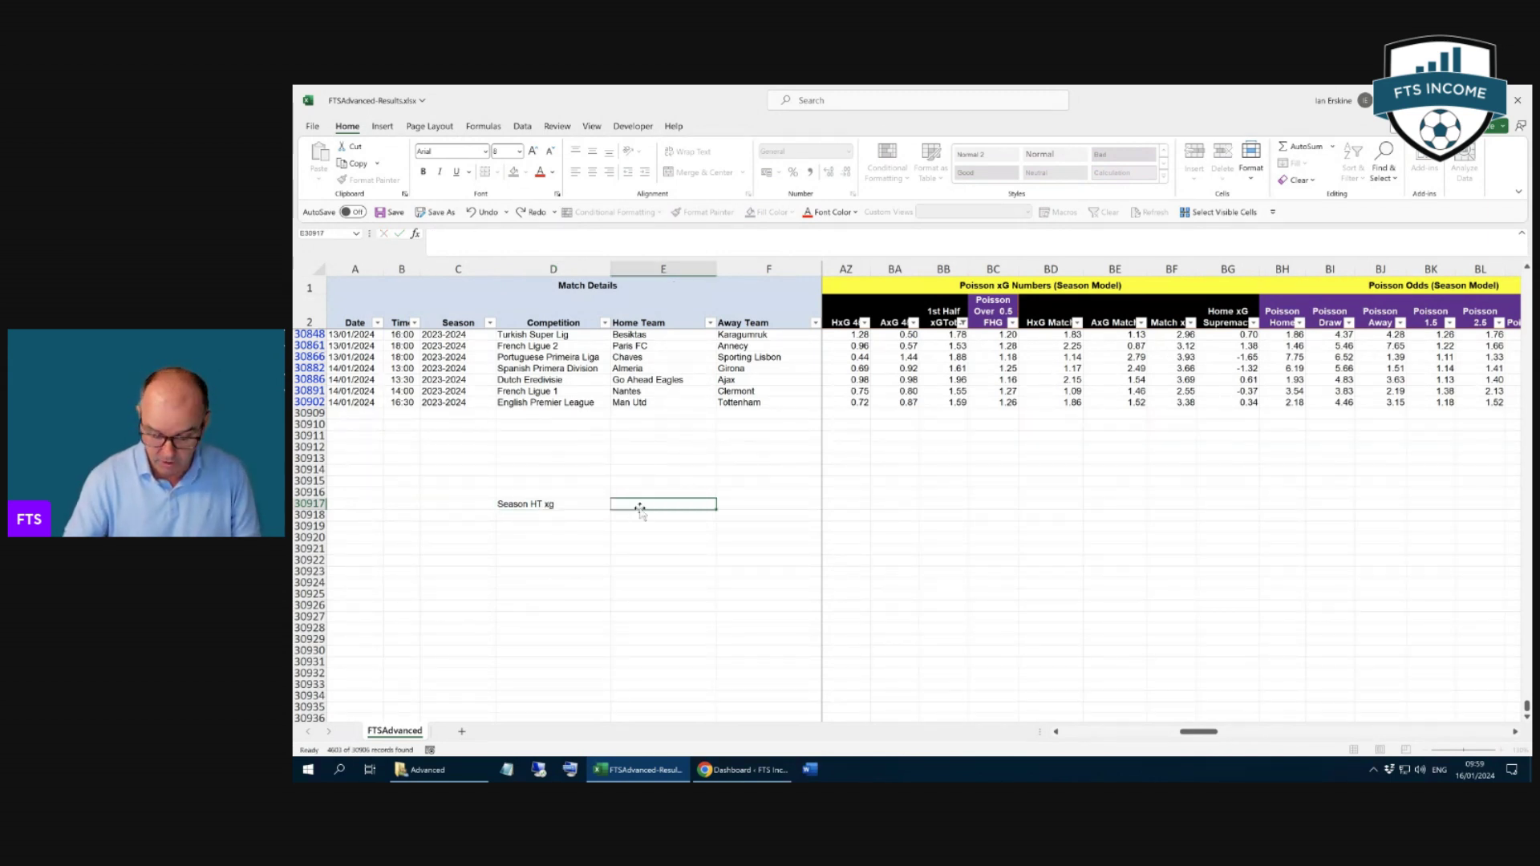
pyautogui.write('>1.5')
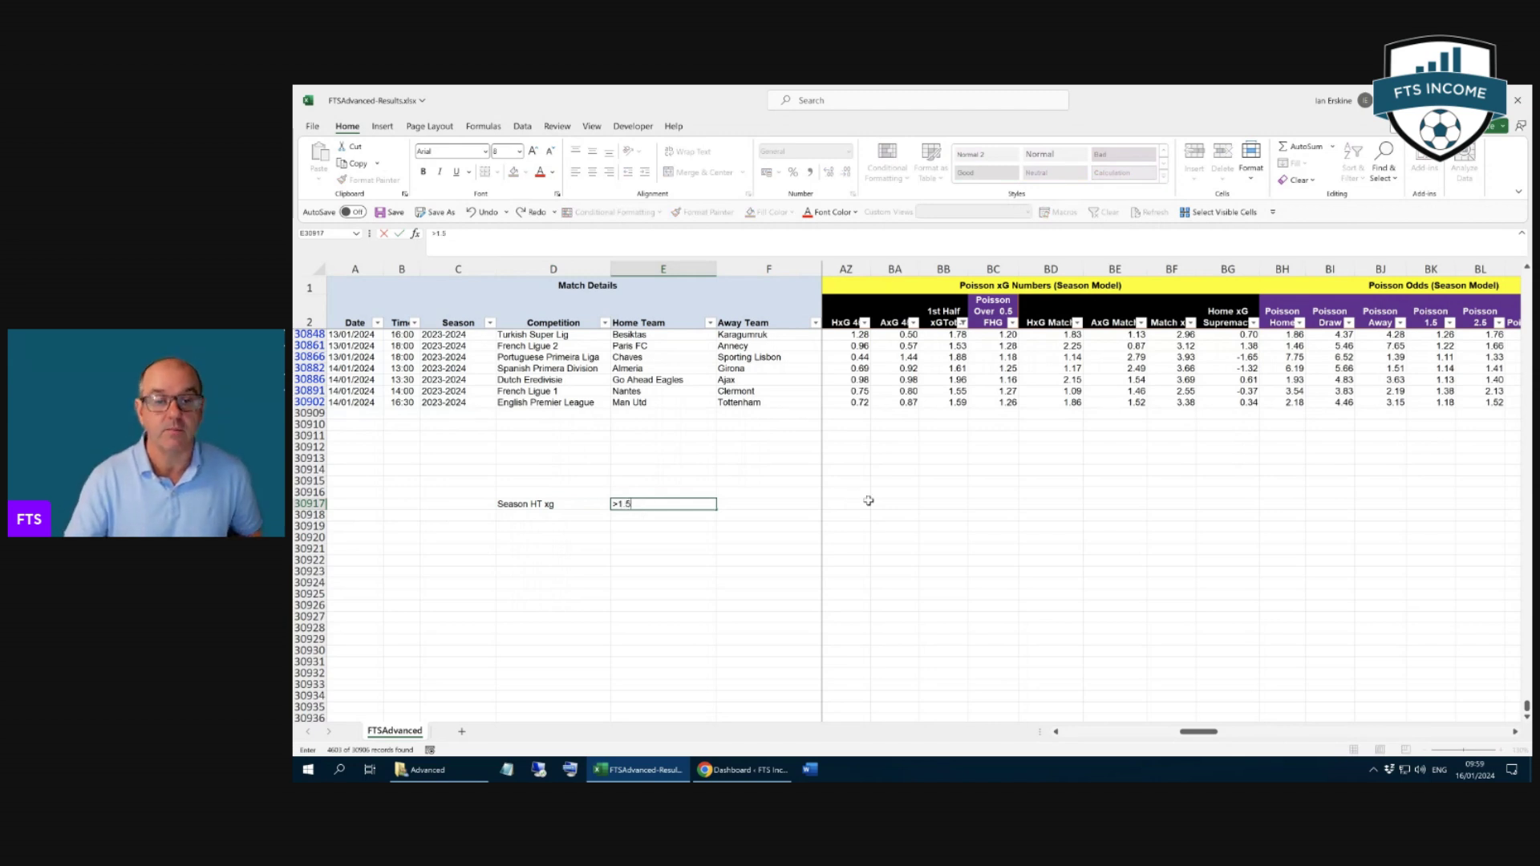
pyautogui.click(935, 493)
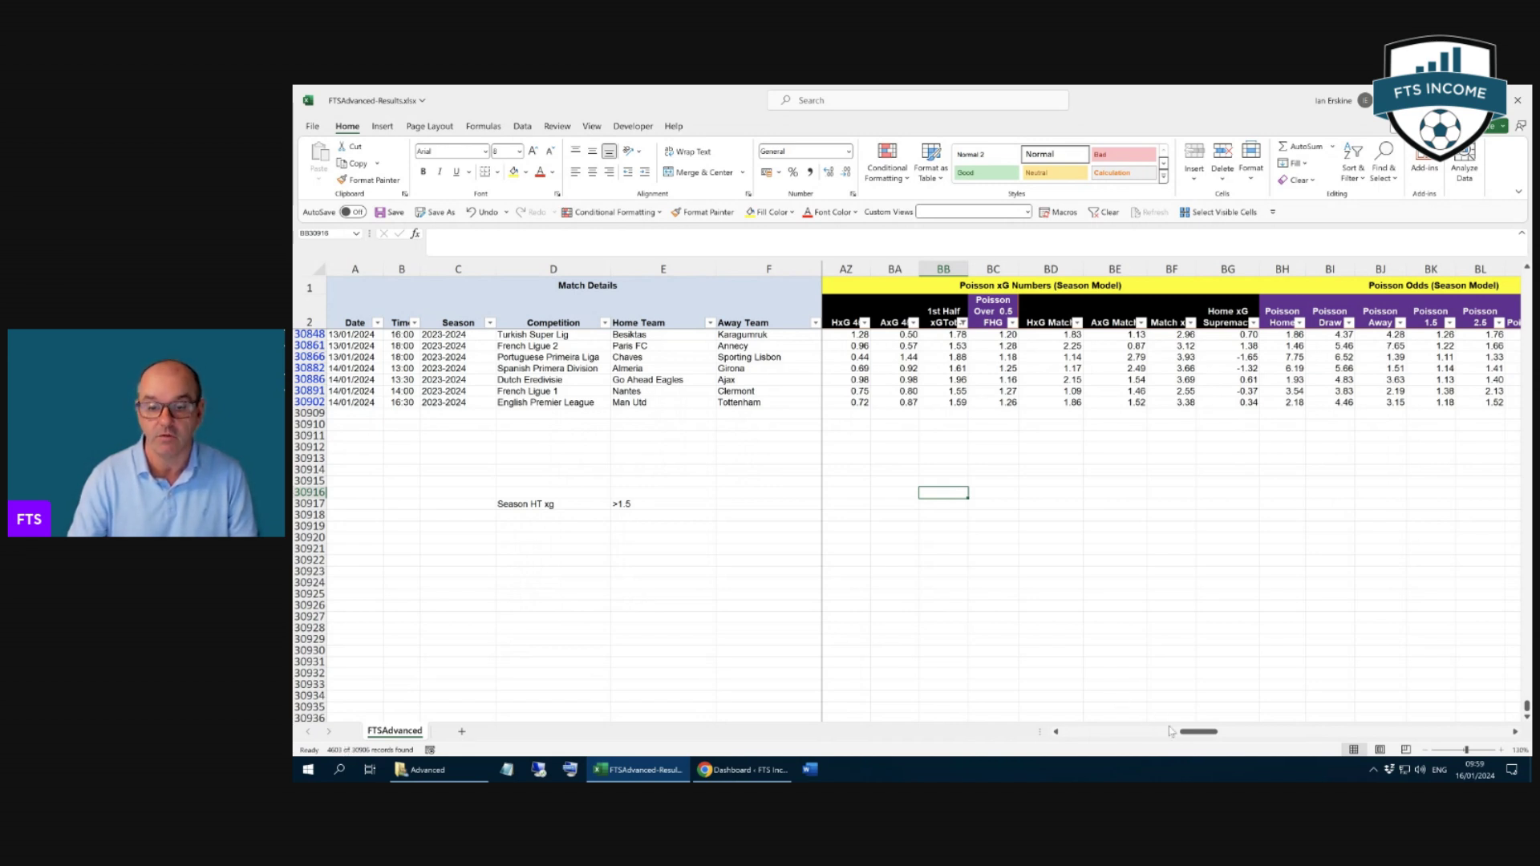
# Review the profit and loss totals from Match Odds through the First Half Under/Over markets for the filtered matches
pyautogui.moveTo(1191, 735); pyautogui.dragTo(1261, 740)
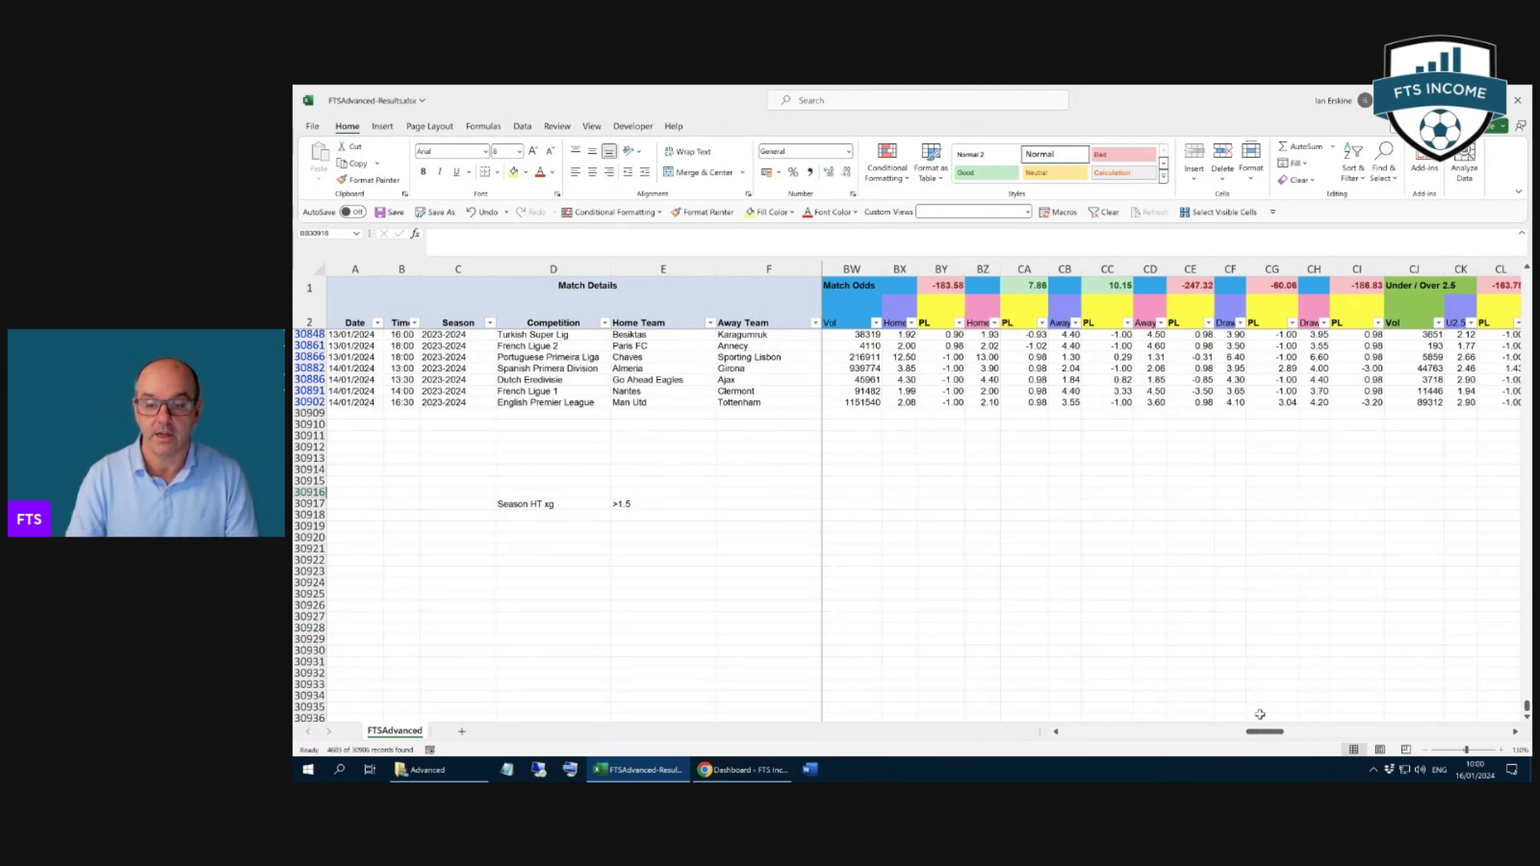
pyautogui.moveTo(1260, 739); pyautogui.dragTo(1287, 739)
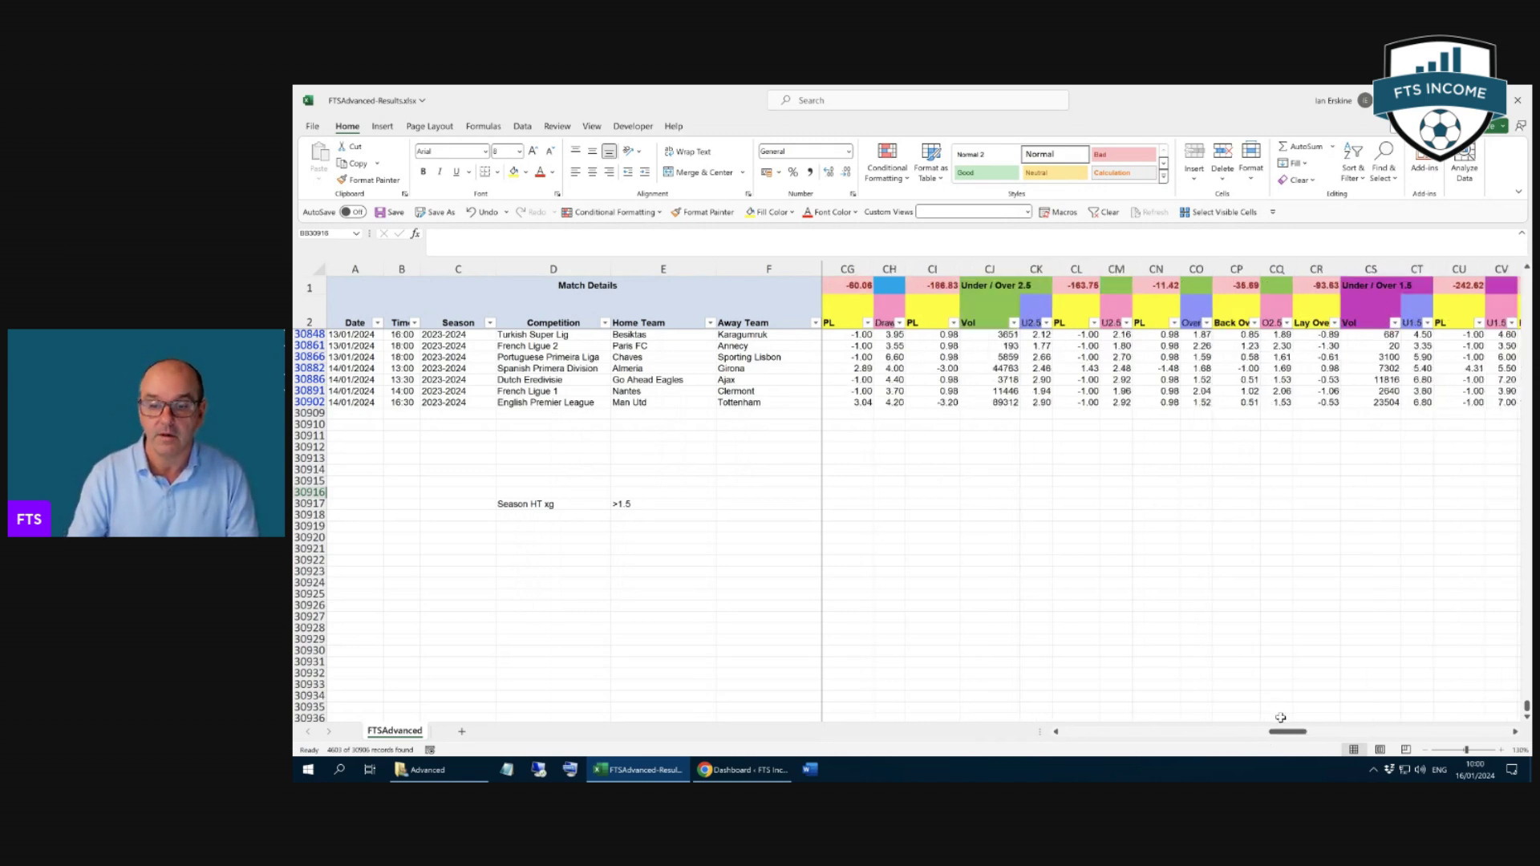
pyautogui.moveTo(1286, 731); pyautogui.dragTo(1410, 735)
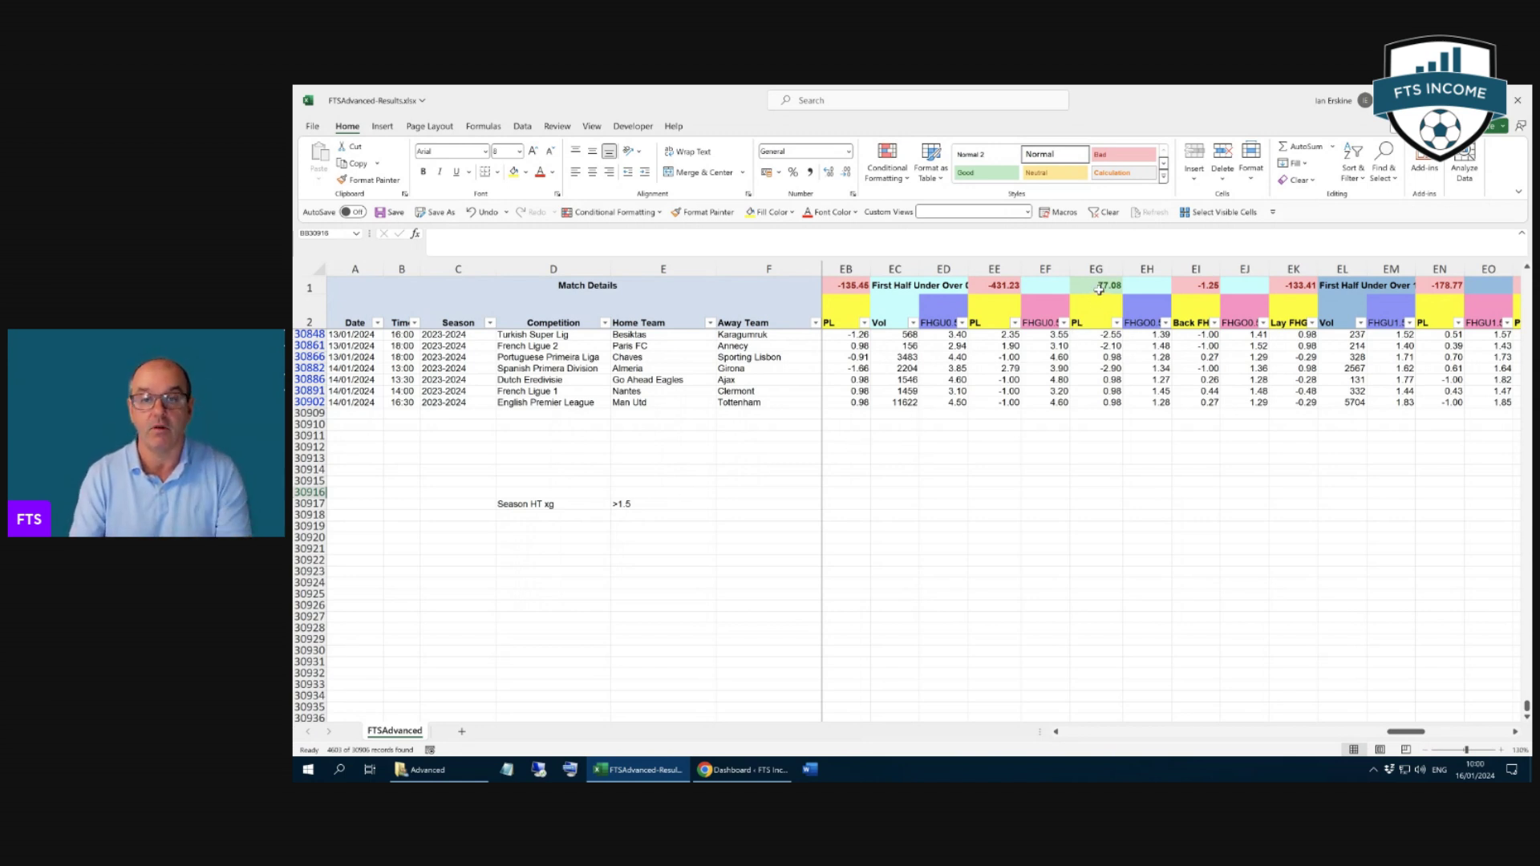
pyautogui.click(1050, 266)
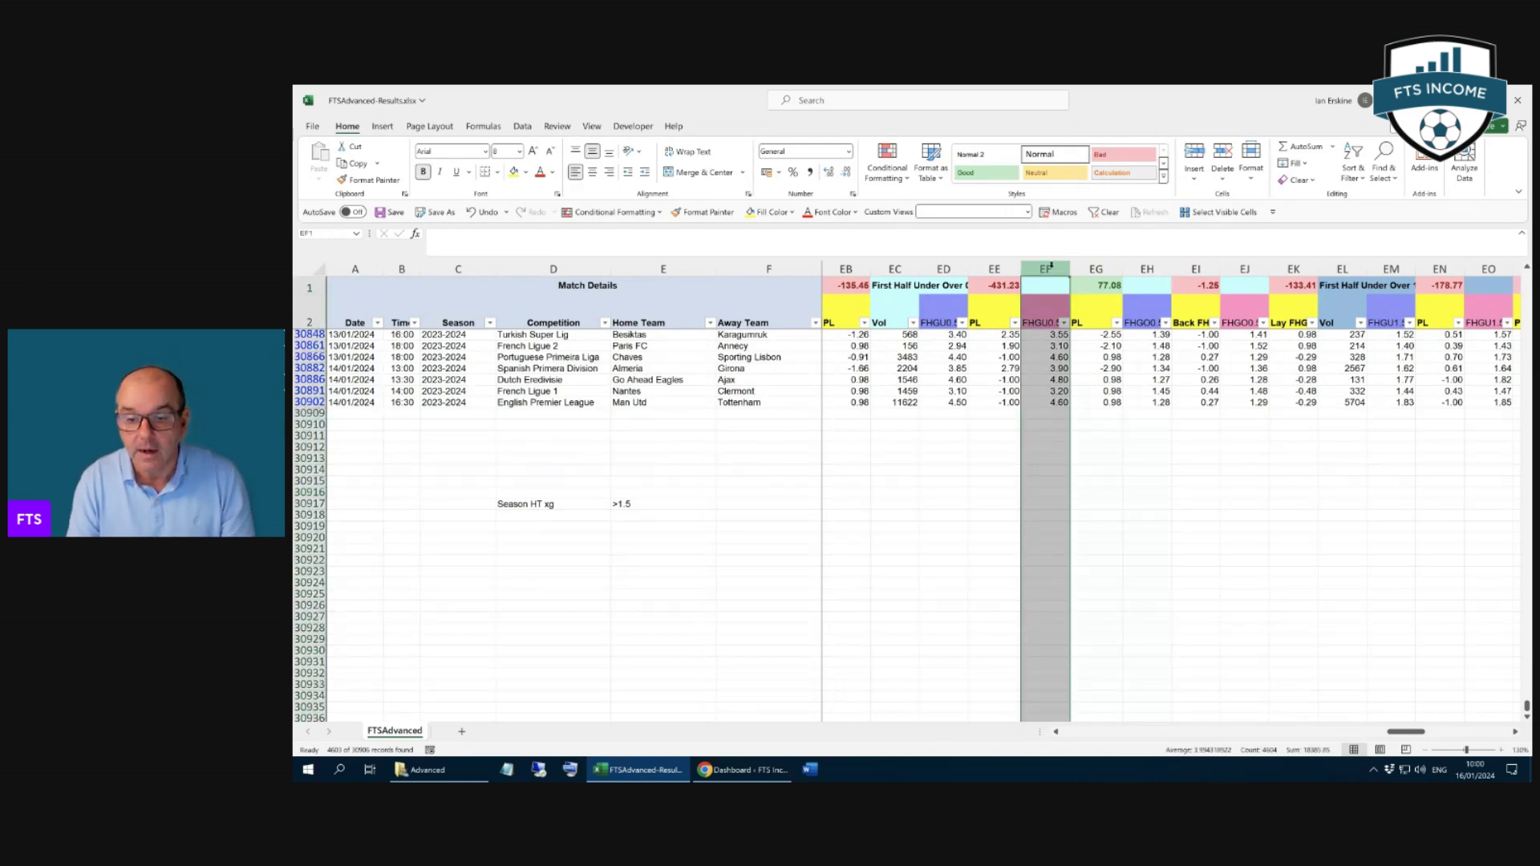
pyautogui.click(1149, 439)
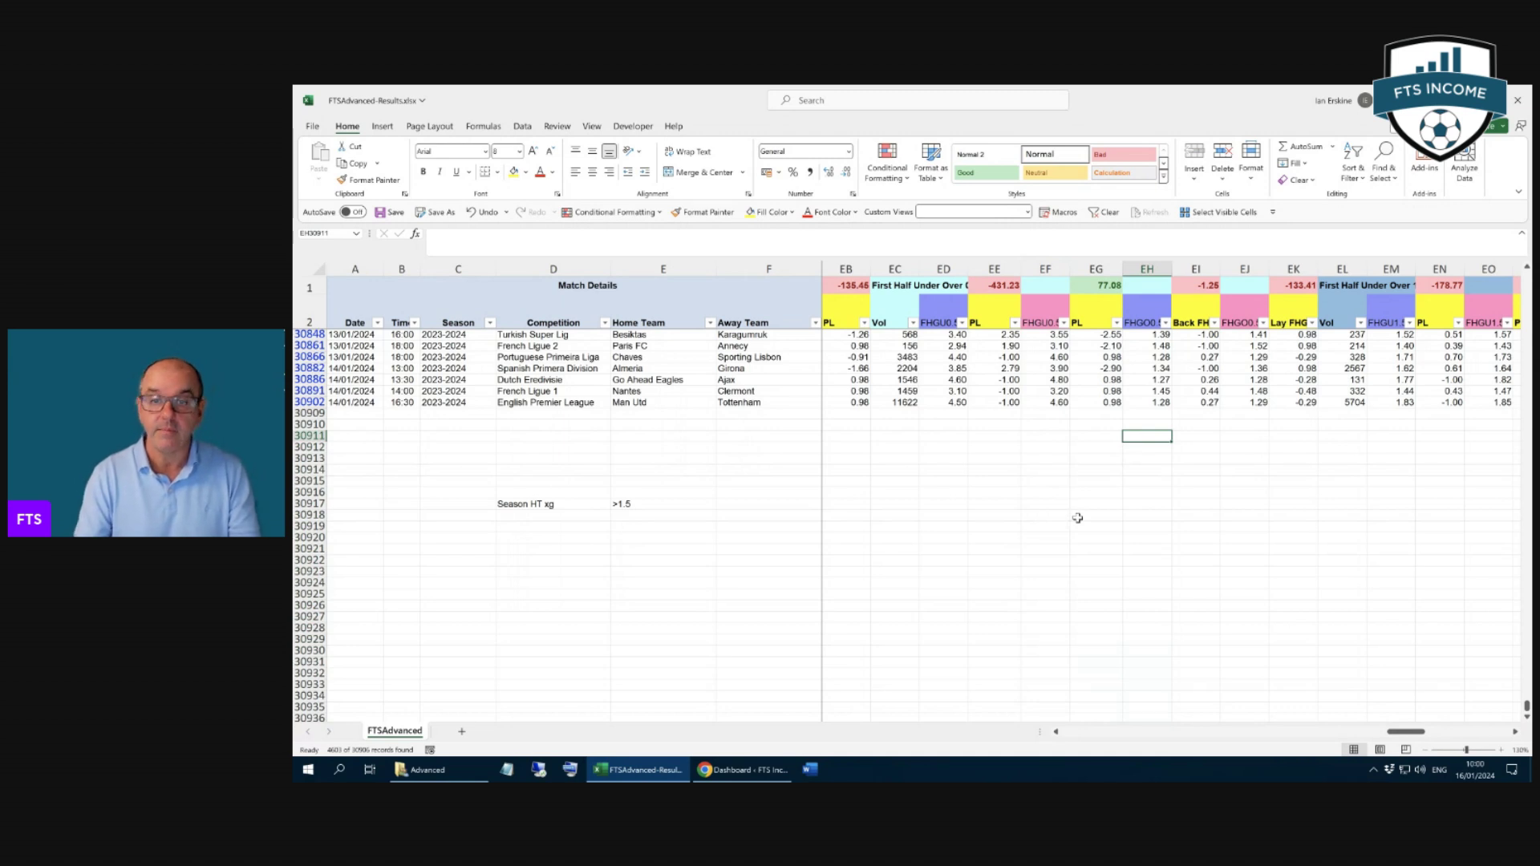
pyautogui.scroll(1, 1077, 518)
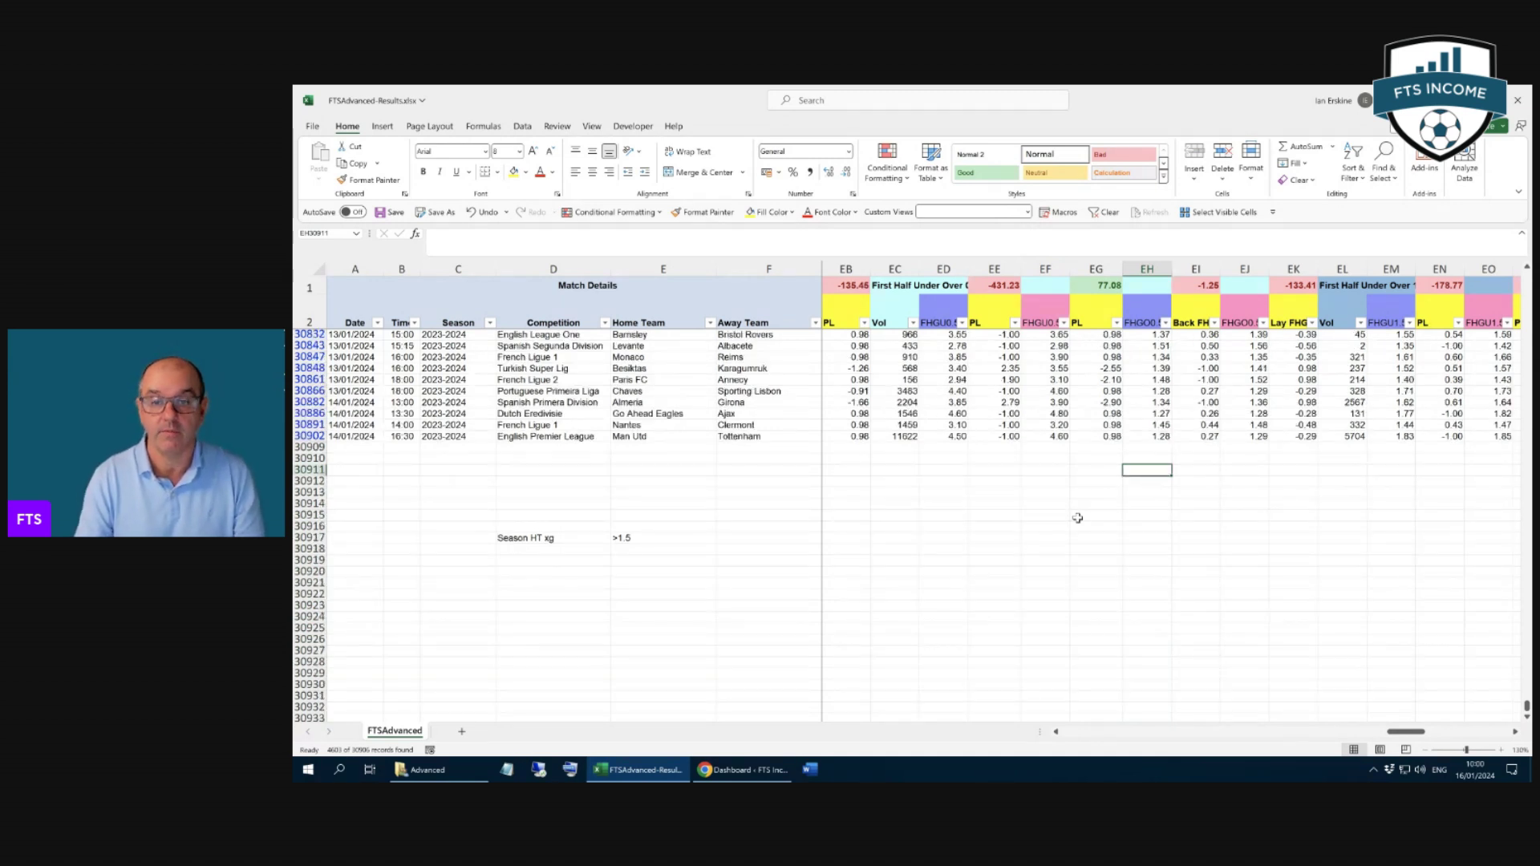
pyautogui.scroll(1, 1077, 518)
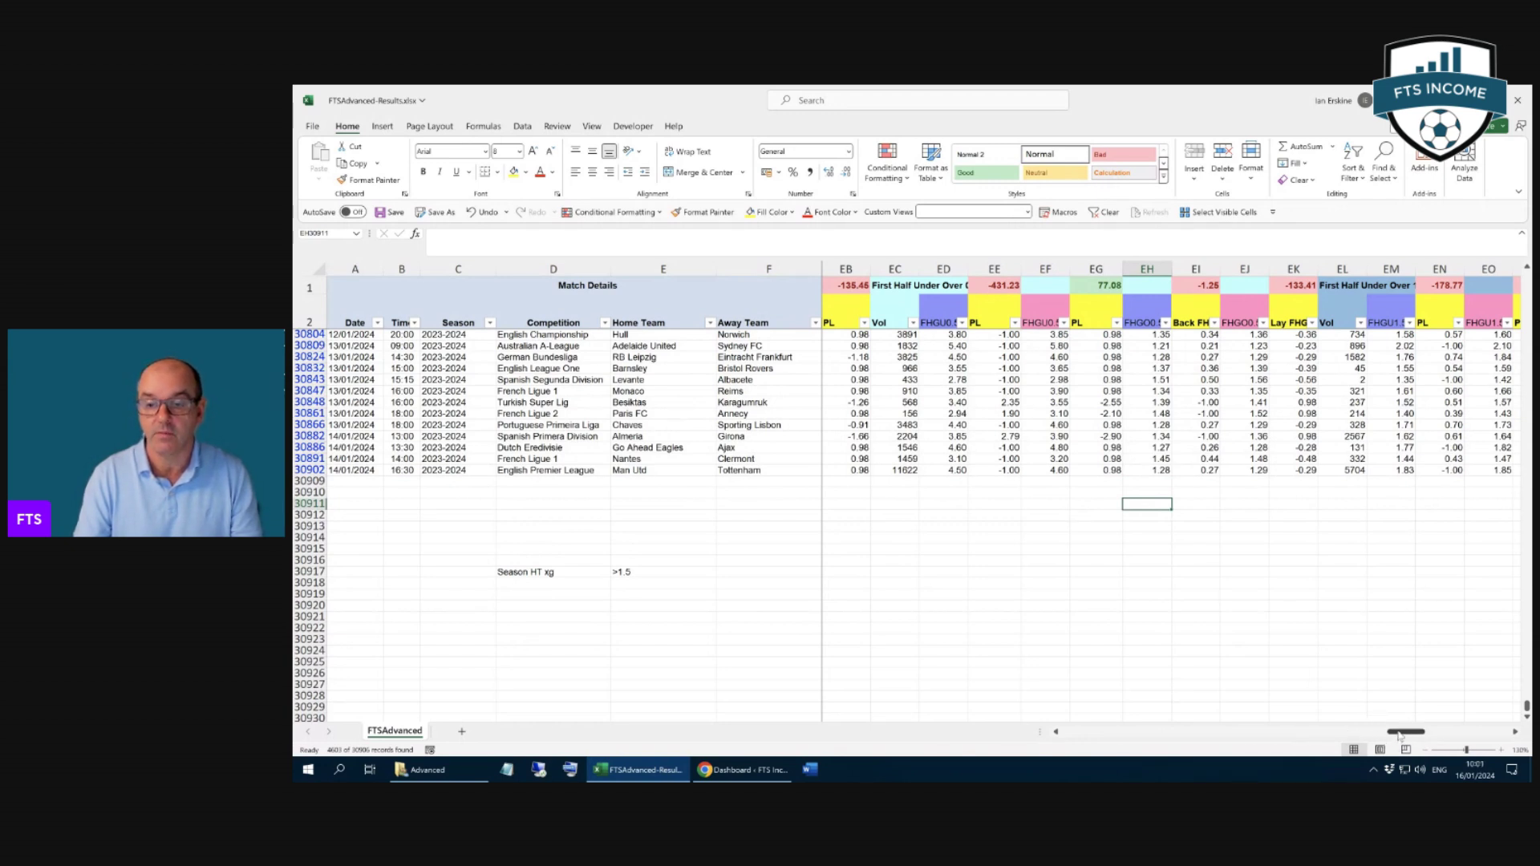
# Filter the Home Win Back odds column in the Match Odds section to values between 1.01 and 1.99
pyautogui.moveTo(1400, 736); pyautogui.dragTo(1243, 741)
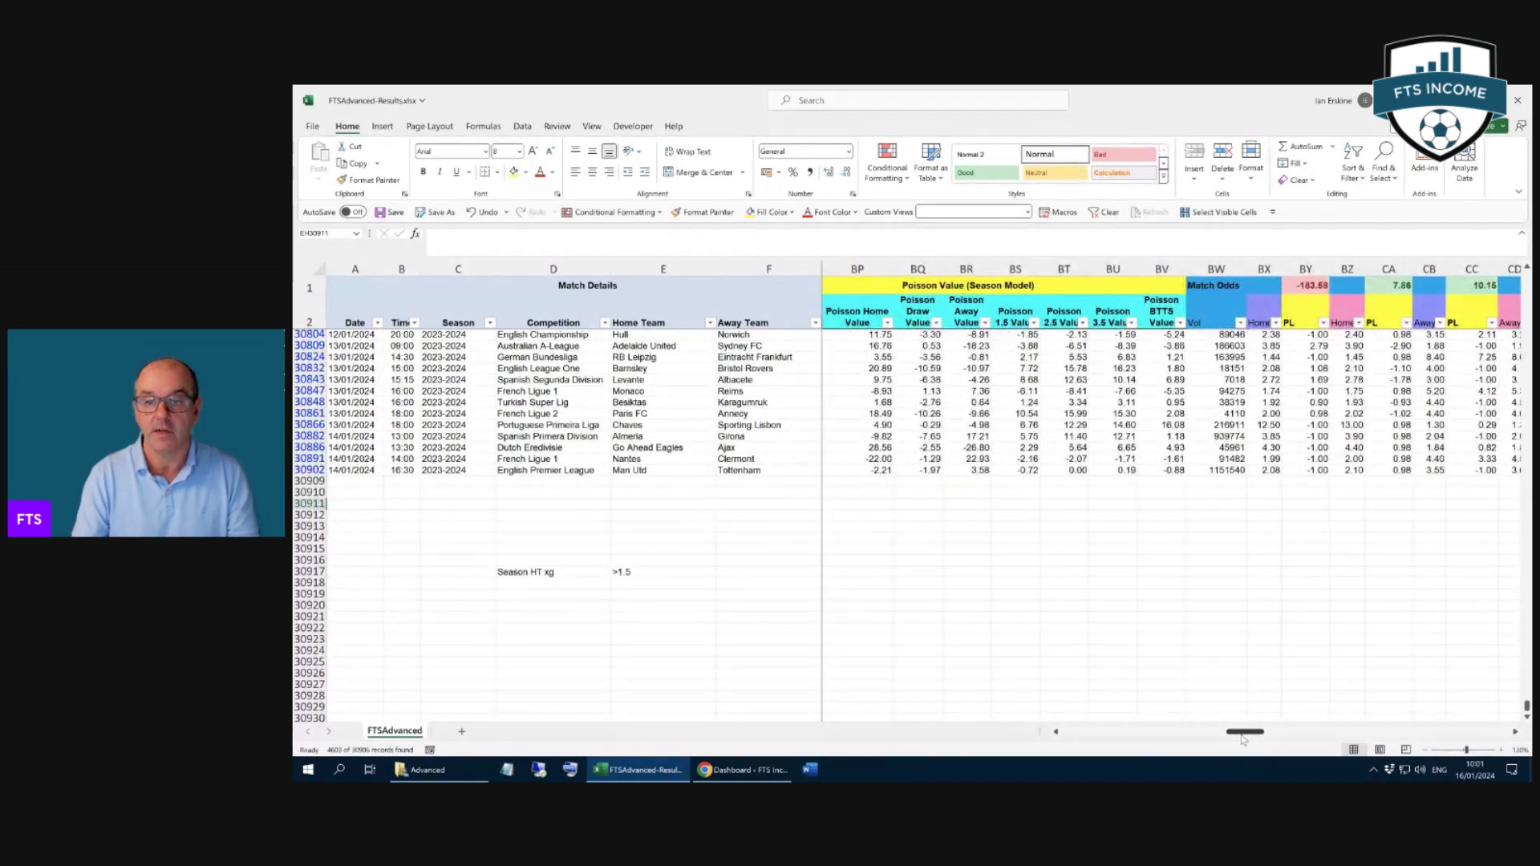
pyautogui.click(1275, 321)
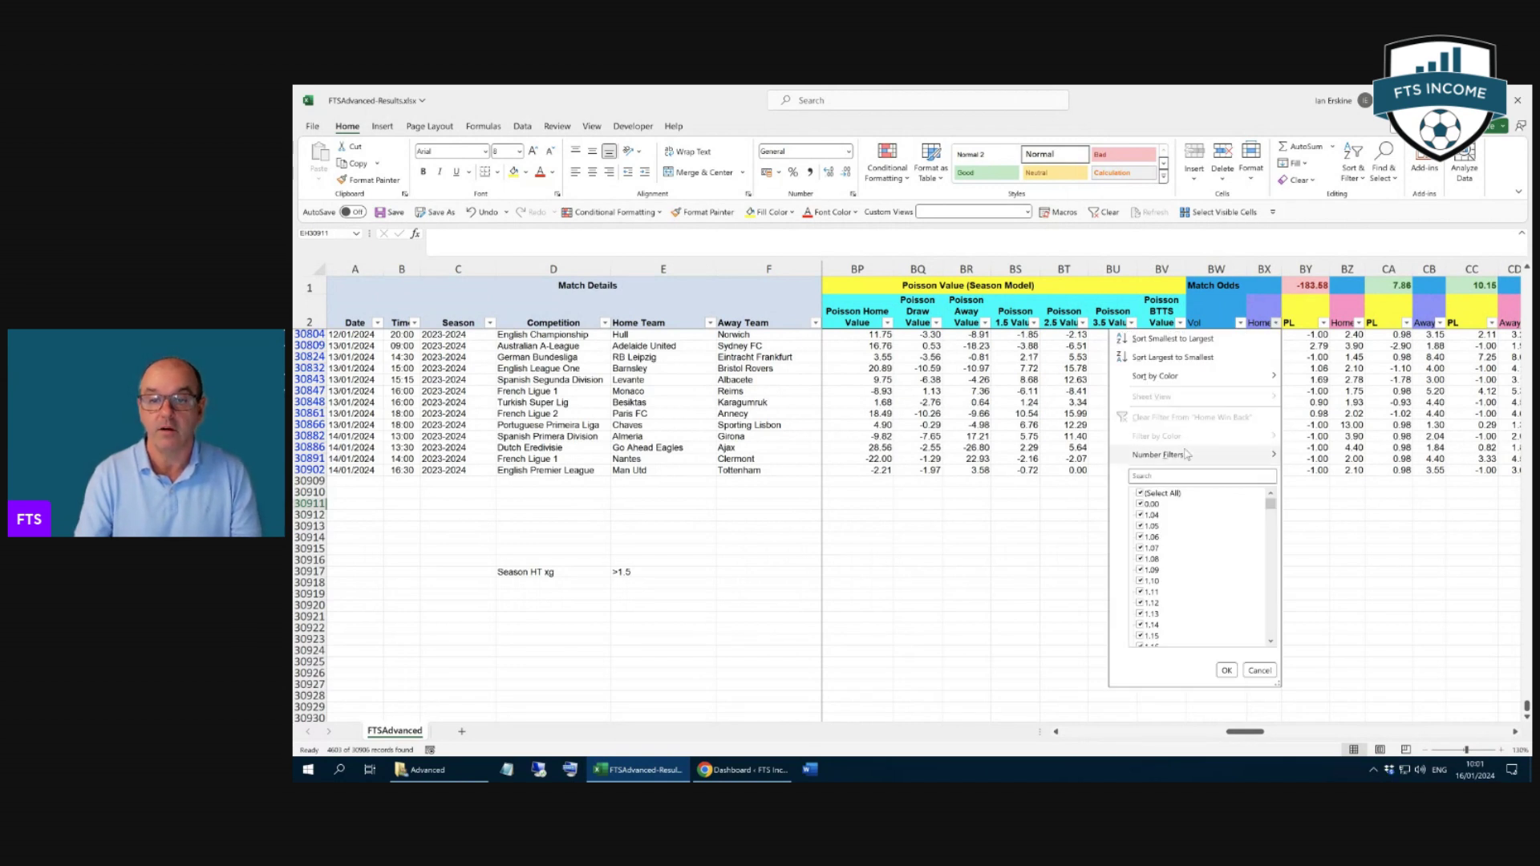
pyautogui.moveTo(1187, 455)
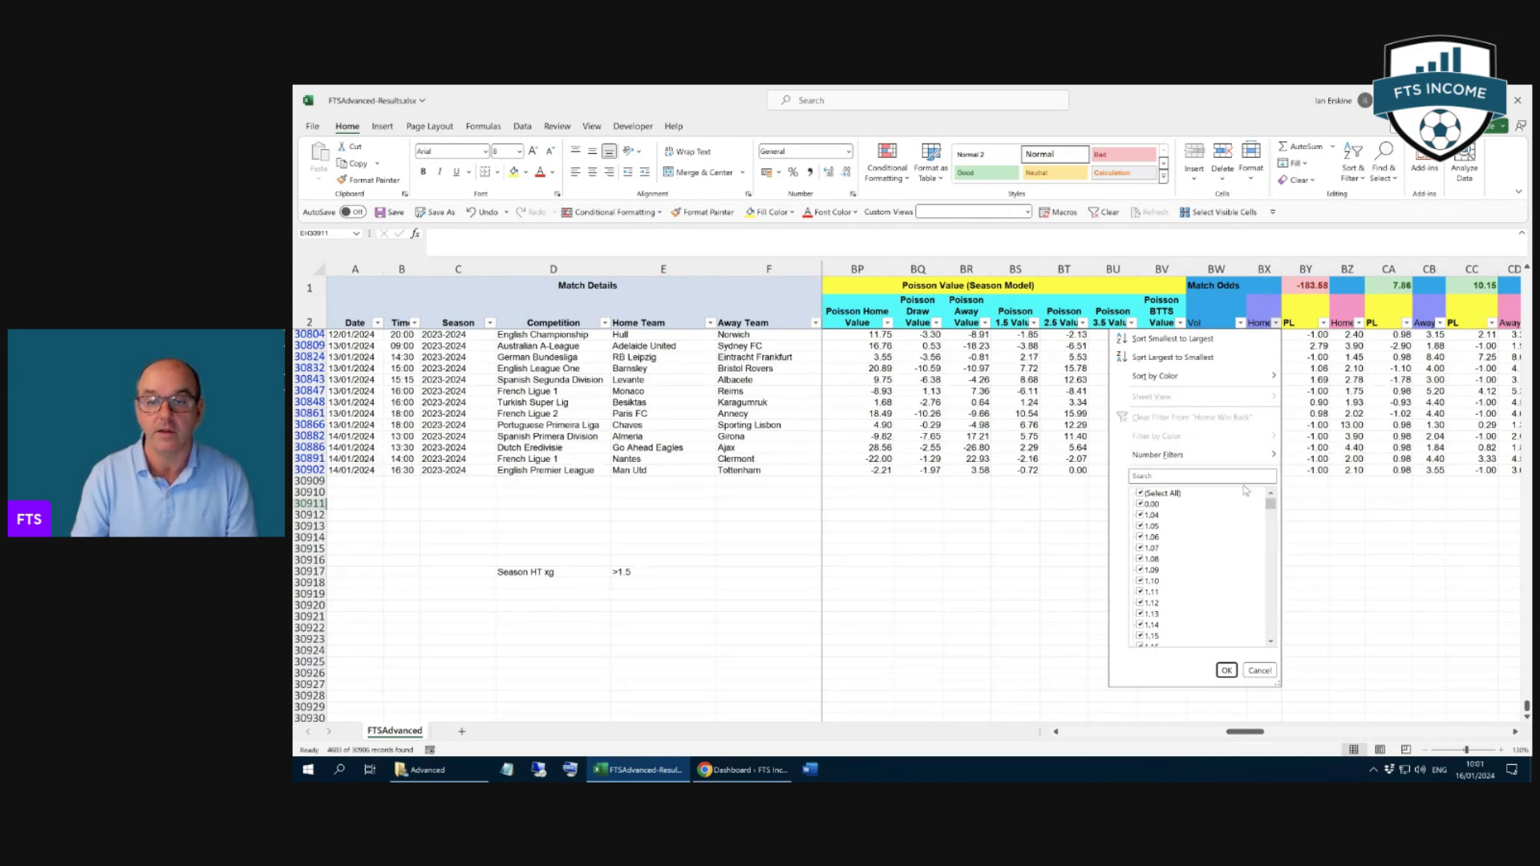
pyautogui.moveTo(1239, 456)
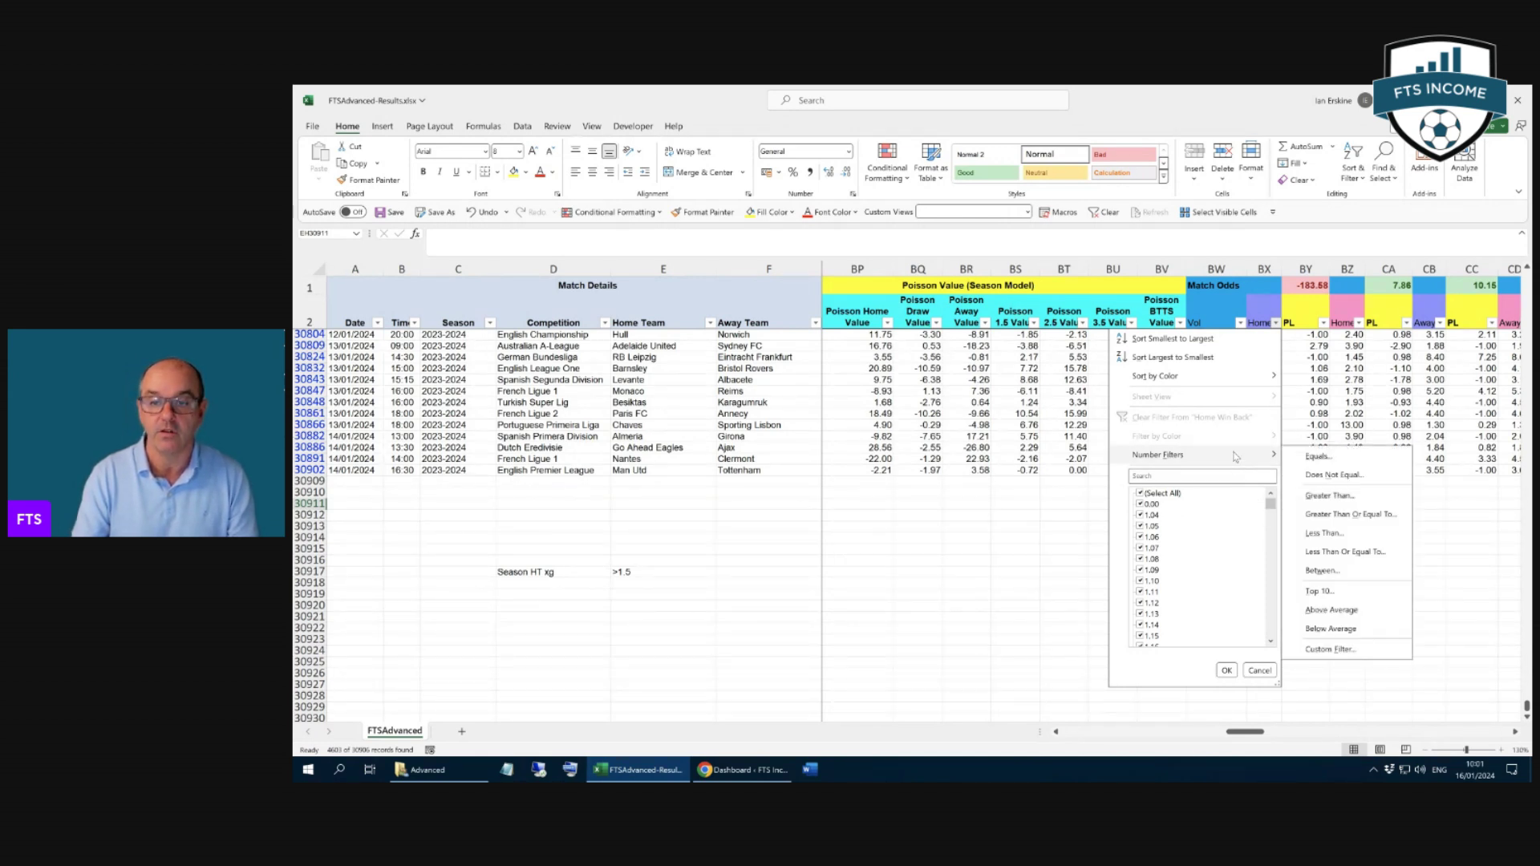
pyautogui.click(1323, 571)
pyautogui.write('1.01')
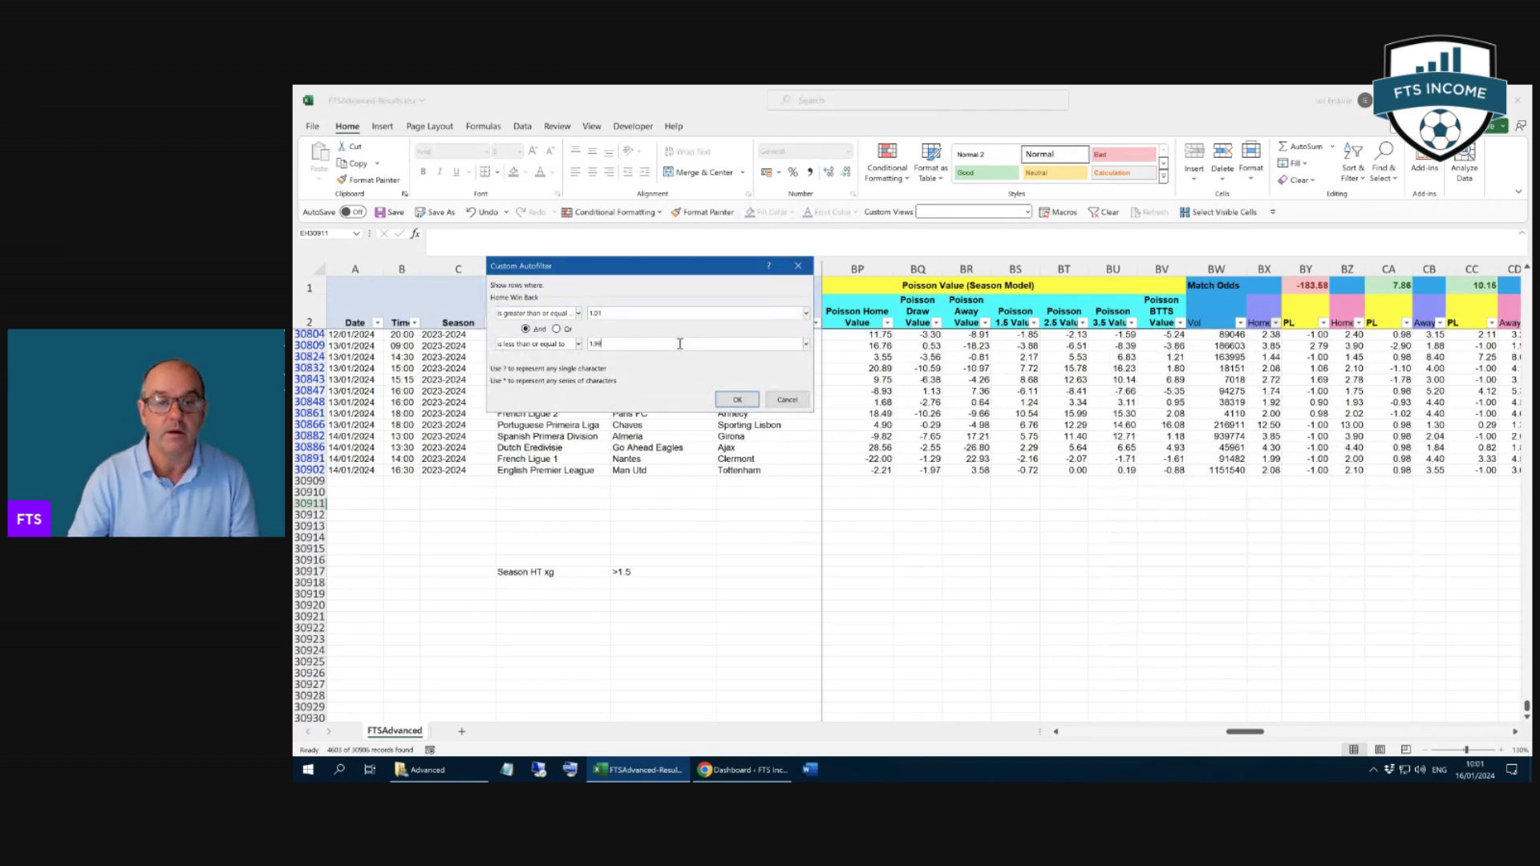
pyautogui.click(735, 401)
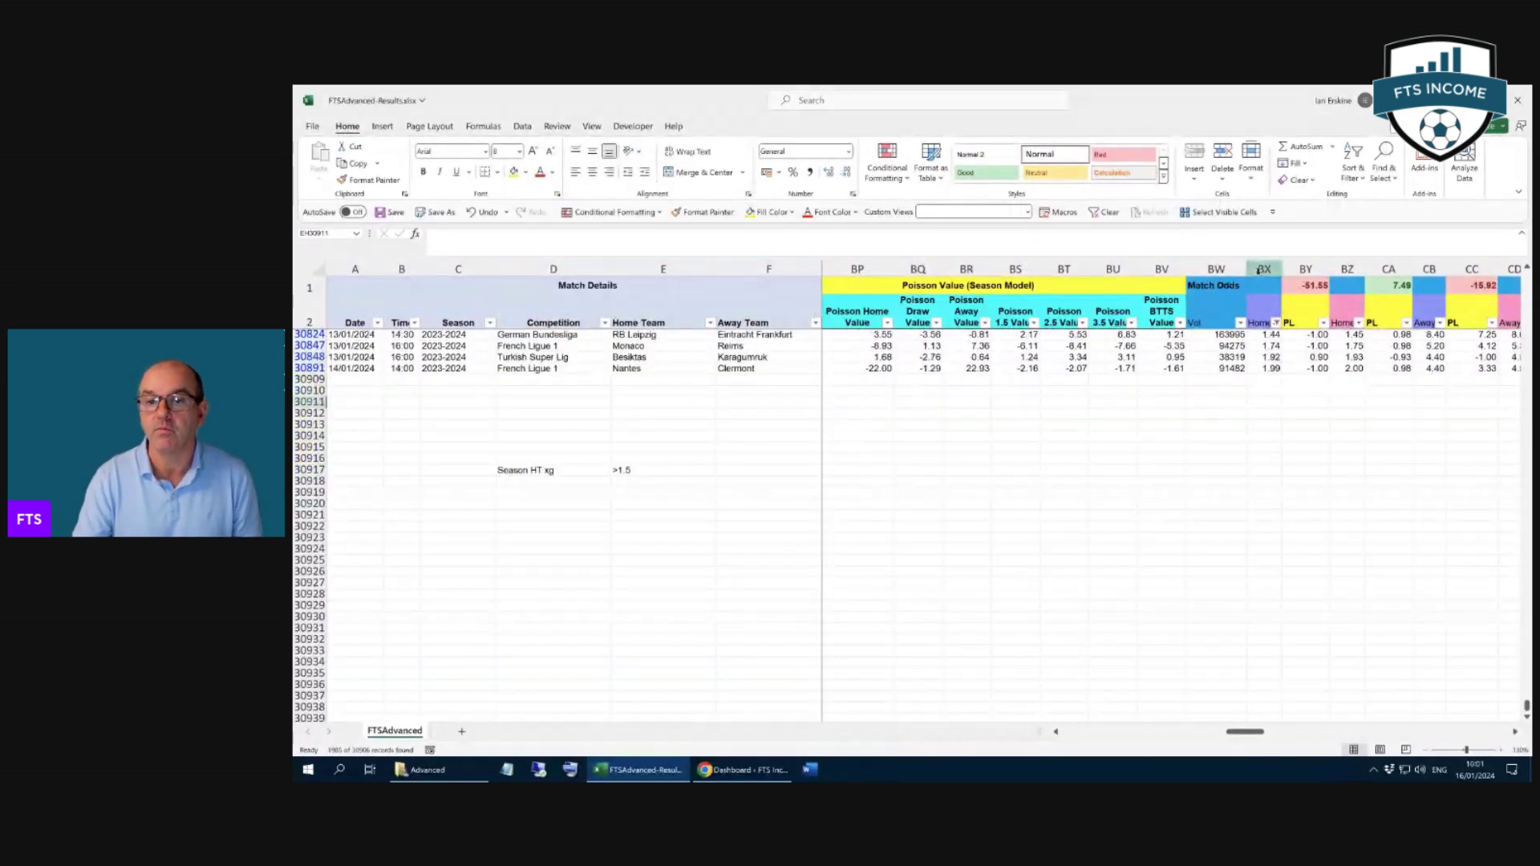
# Check the summary statistics of the Home Win Back odds column and review the Match Odds profit totals
pyautogui.click(1258, 273)
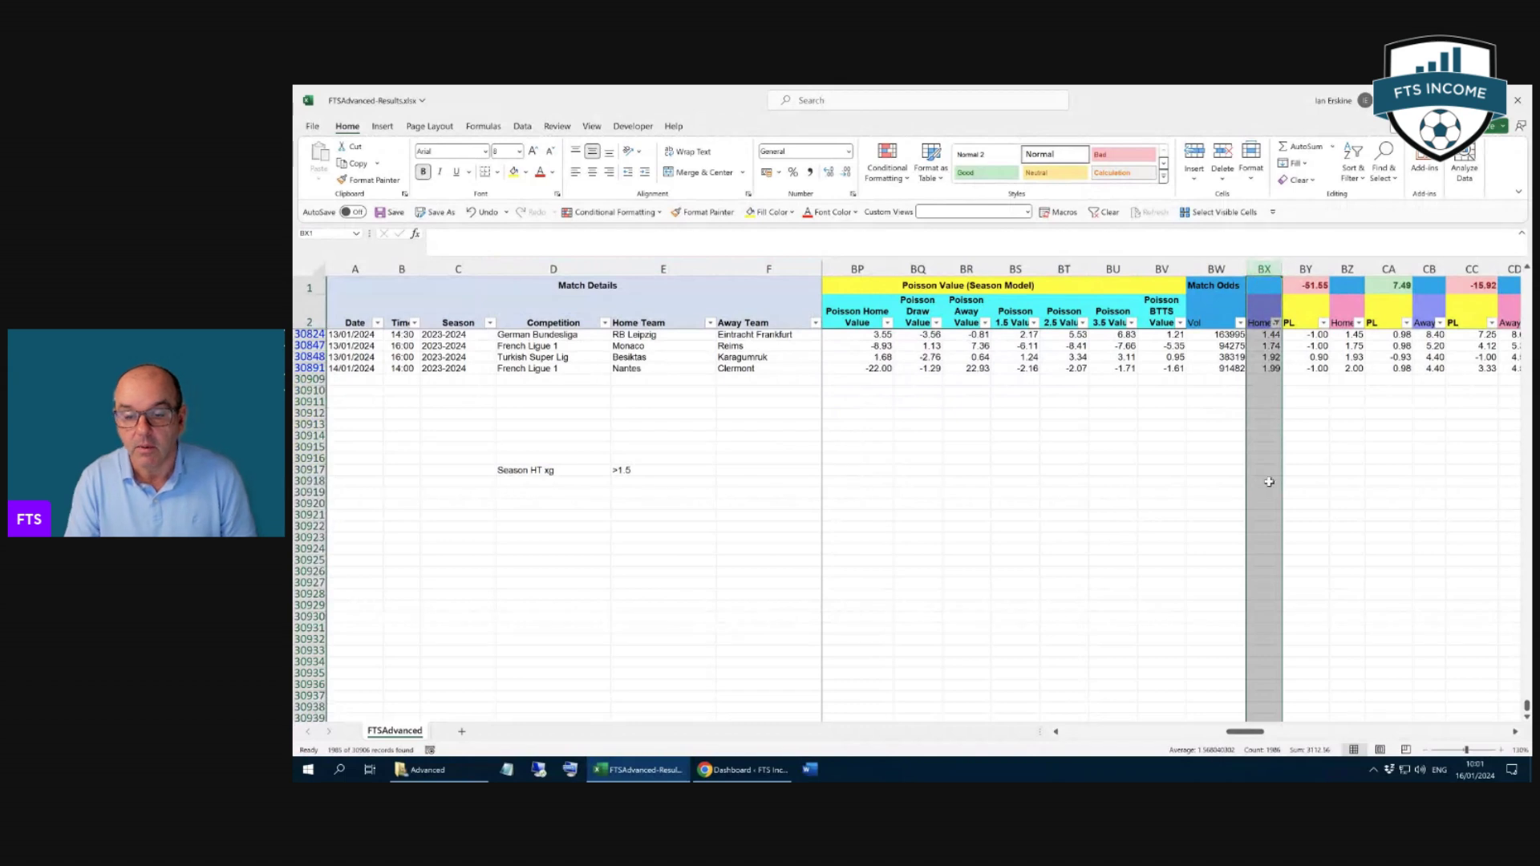
pyautogui.click(1374, 506)
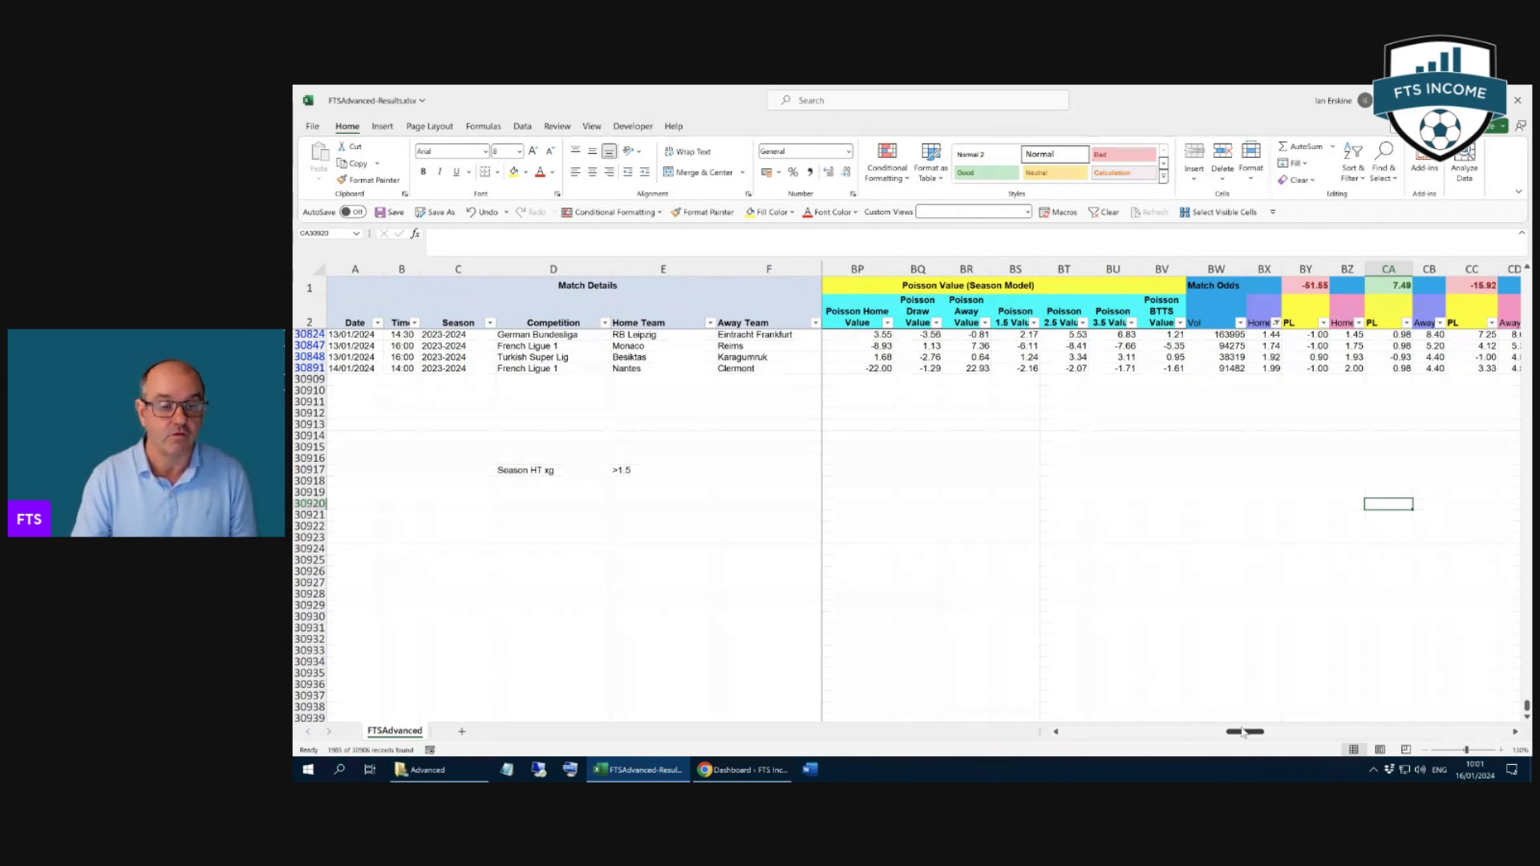
pyautogui.moveTo(1243, 732); pyautogui.dragTo(1266, 735)
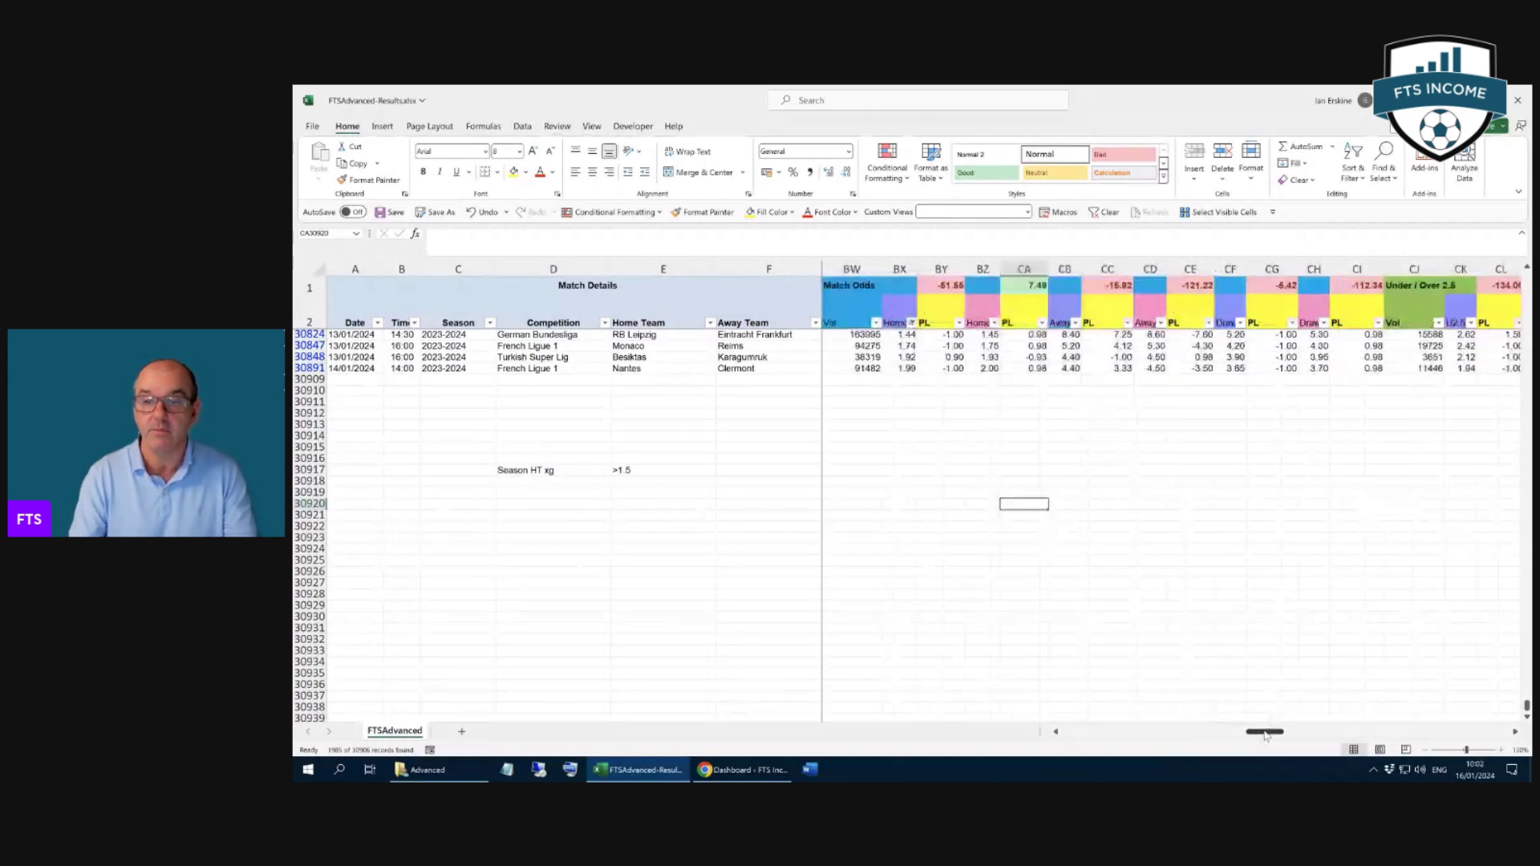
# Record the home odds criterion below the data, entering Home Team Odds in D30918 and 1.01 - 1.99 in E30918
pyautogui.click(570, 482)
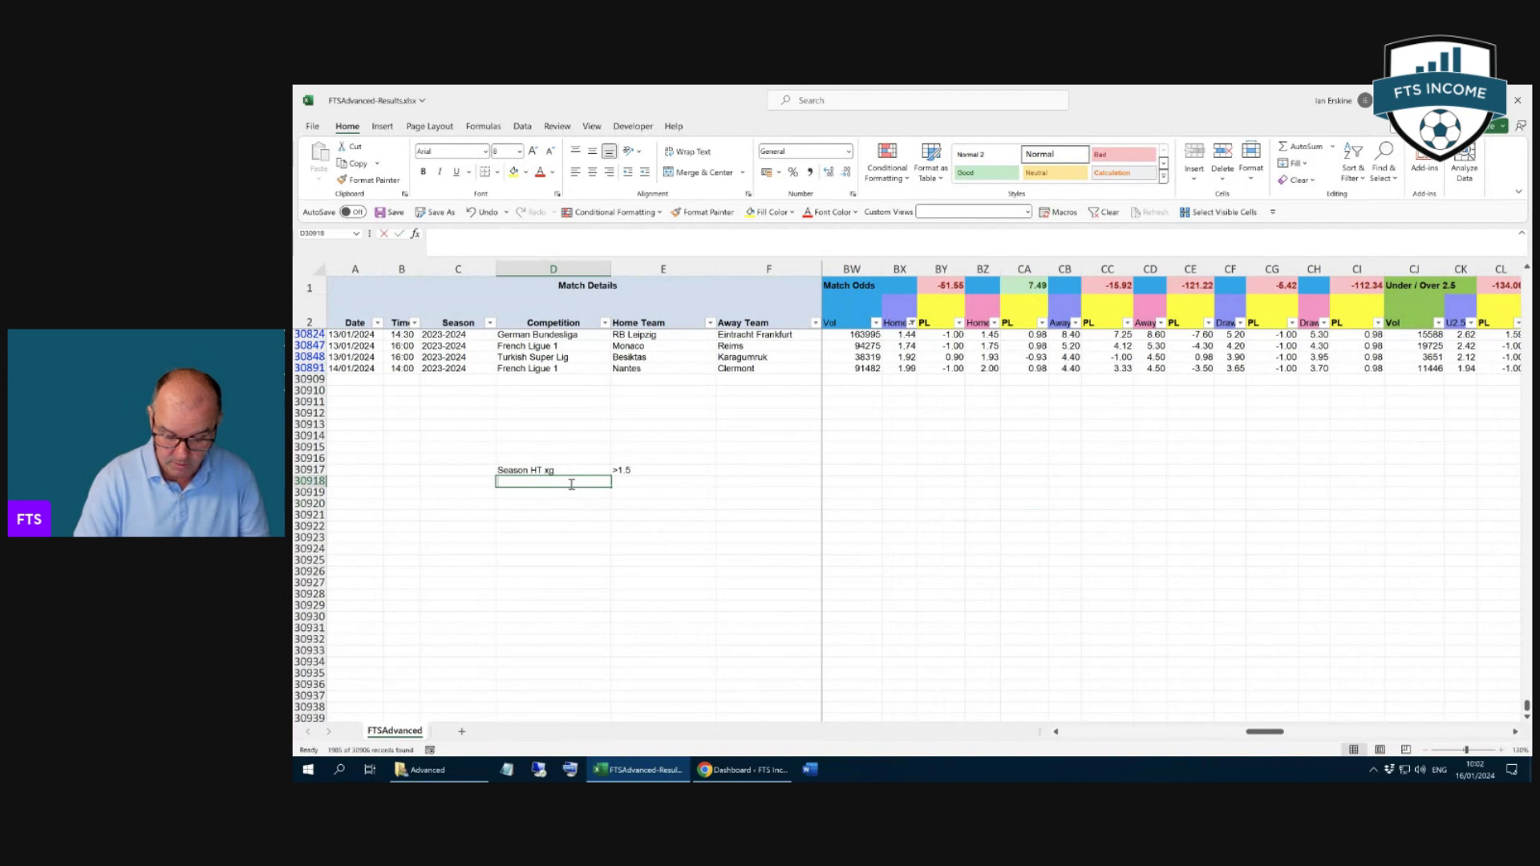
pyautogui.write('Home Team')
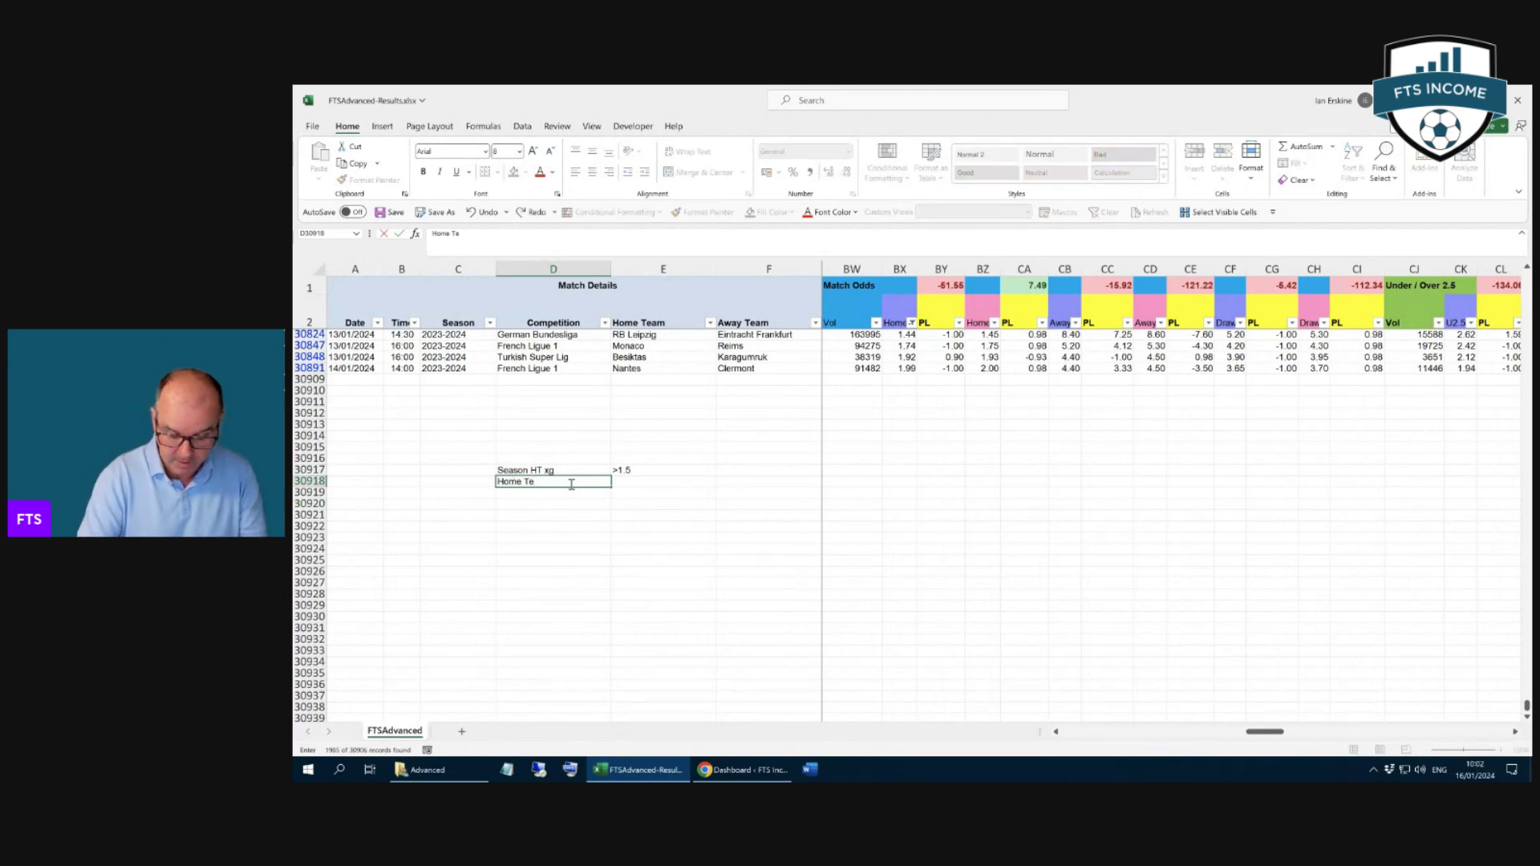
pyautogui.hotkey('ctrl', 'Return')
pyautogui.click(657, 478)
pyautogui.write('1.0')
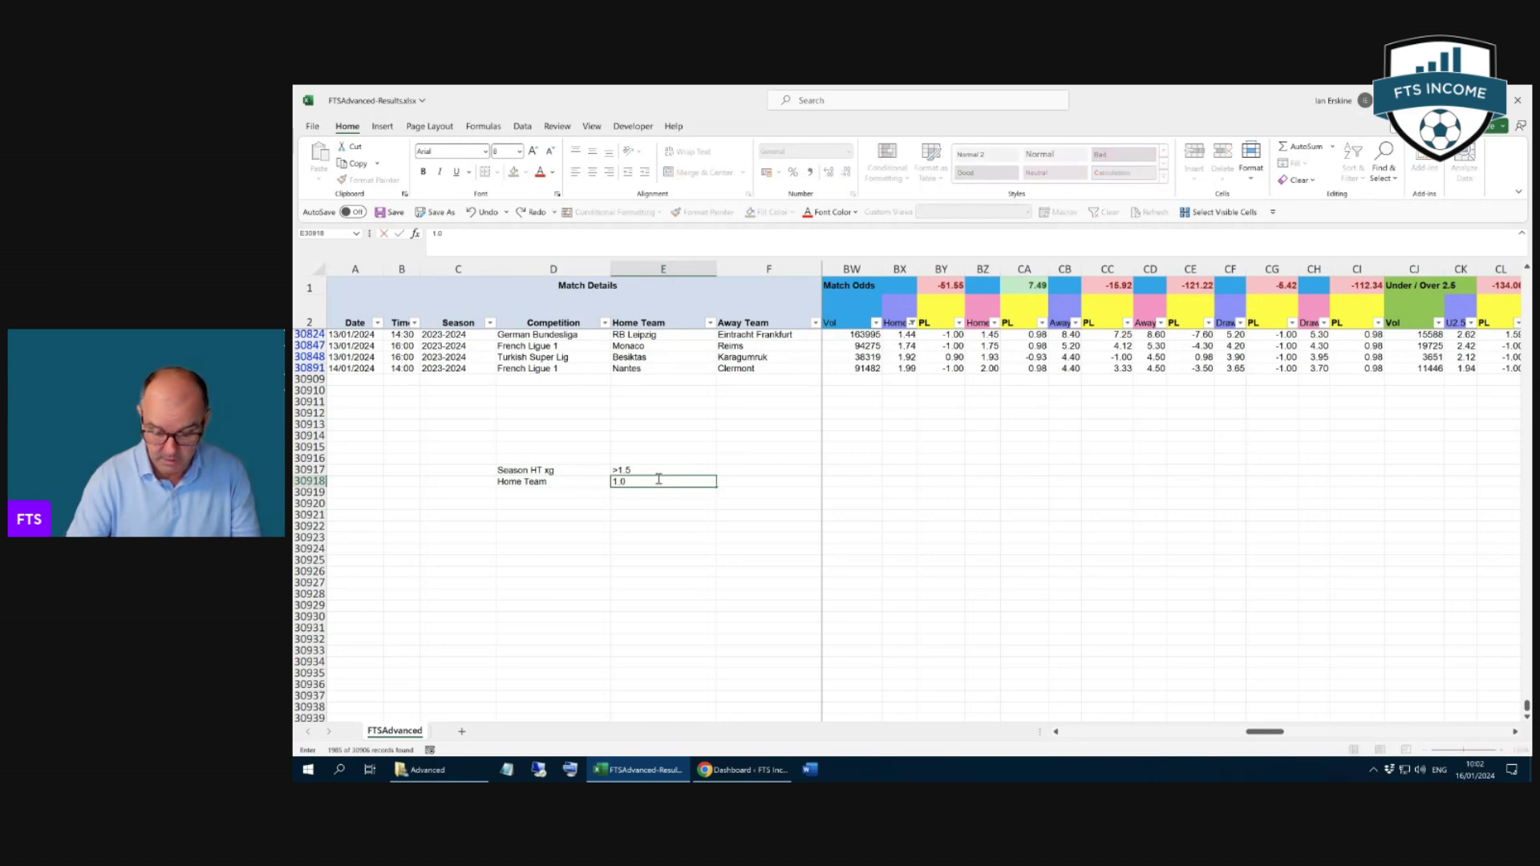
pyautogui.write('1 - 1.99')
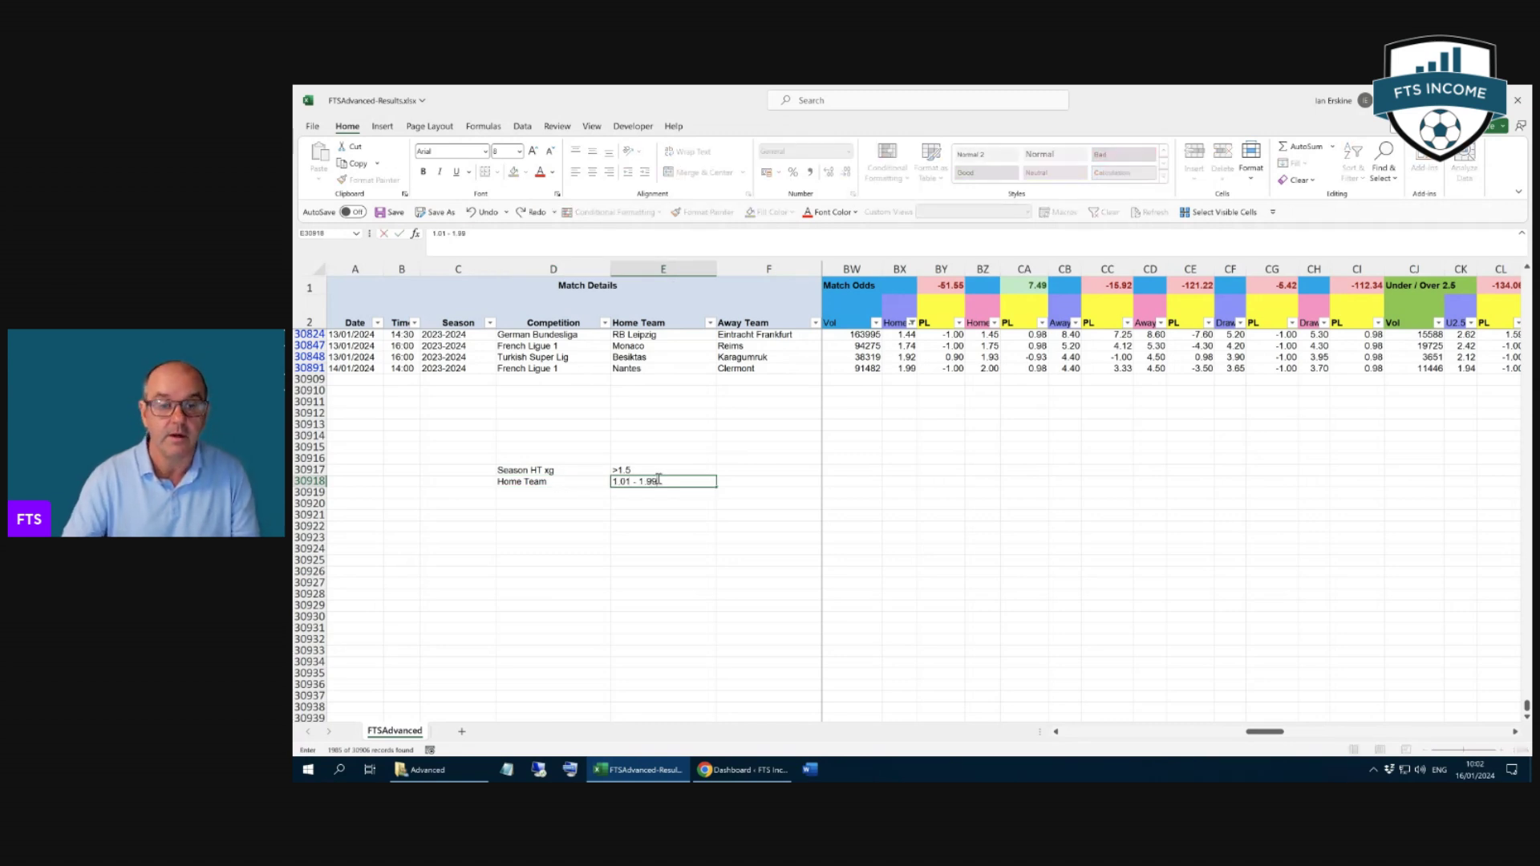
pyautogui.click(560, 481)
pyautogui.doubleClick(560, 481)
pyautogui.write('Odds')
pyautogui.click(591, 525)
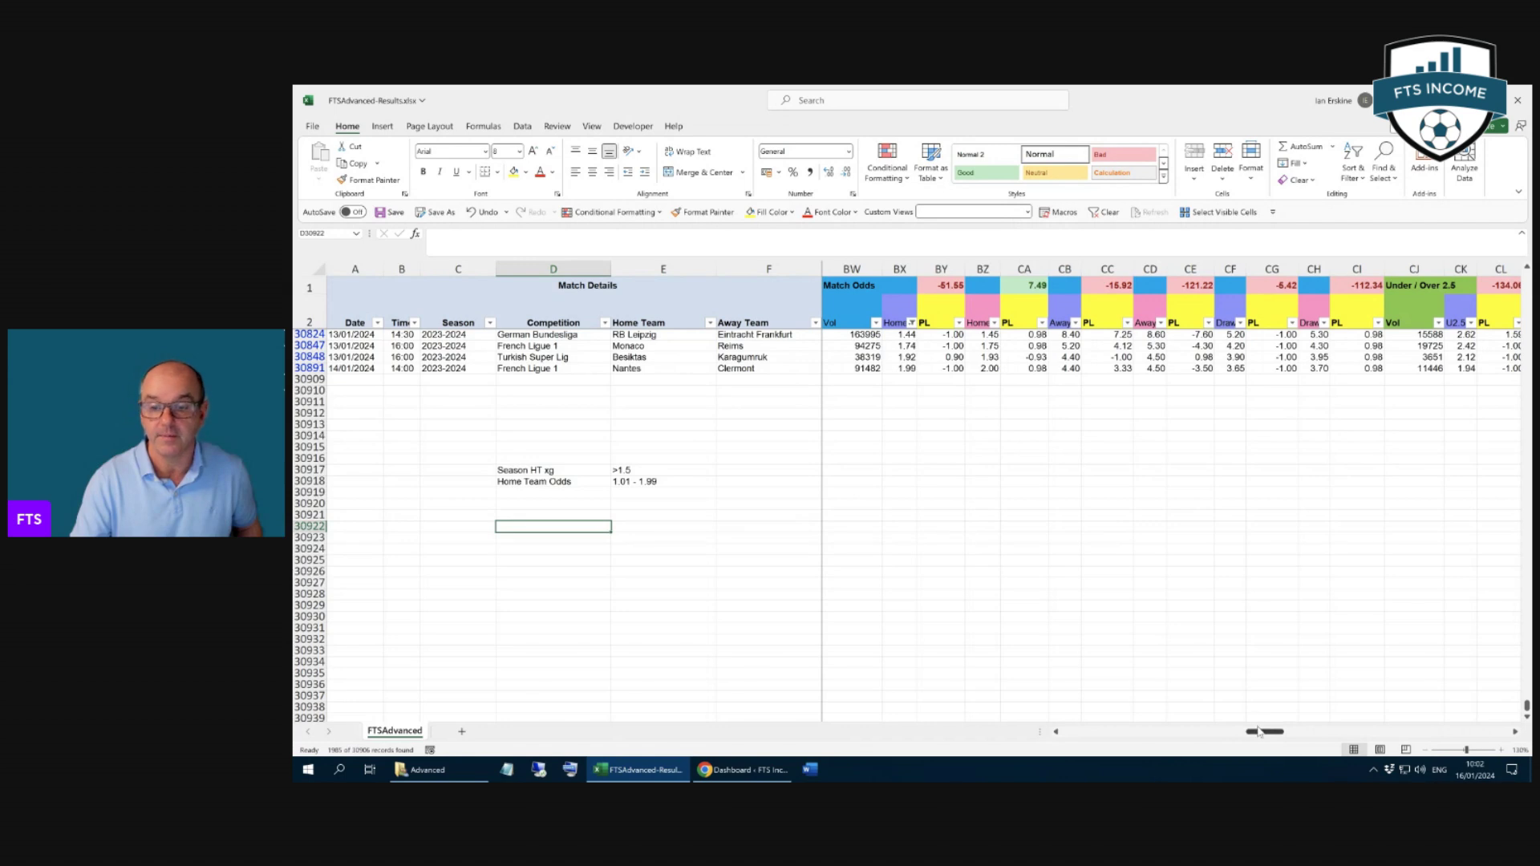
# Filter the Over 2.5 Back odds column in the Under/Over 2.5 section to values between 1.01 and 1.99
pyautogui.moveTo(1265, 733); pyautogui.dragTo(1288, 735)
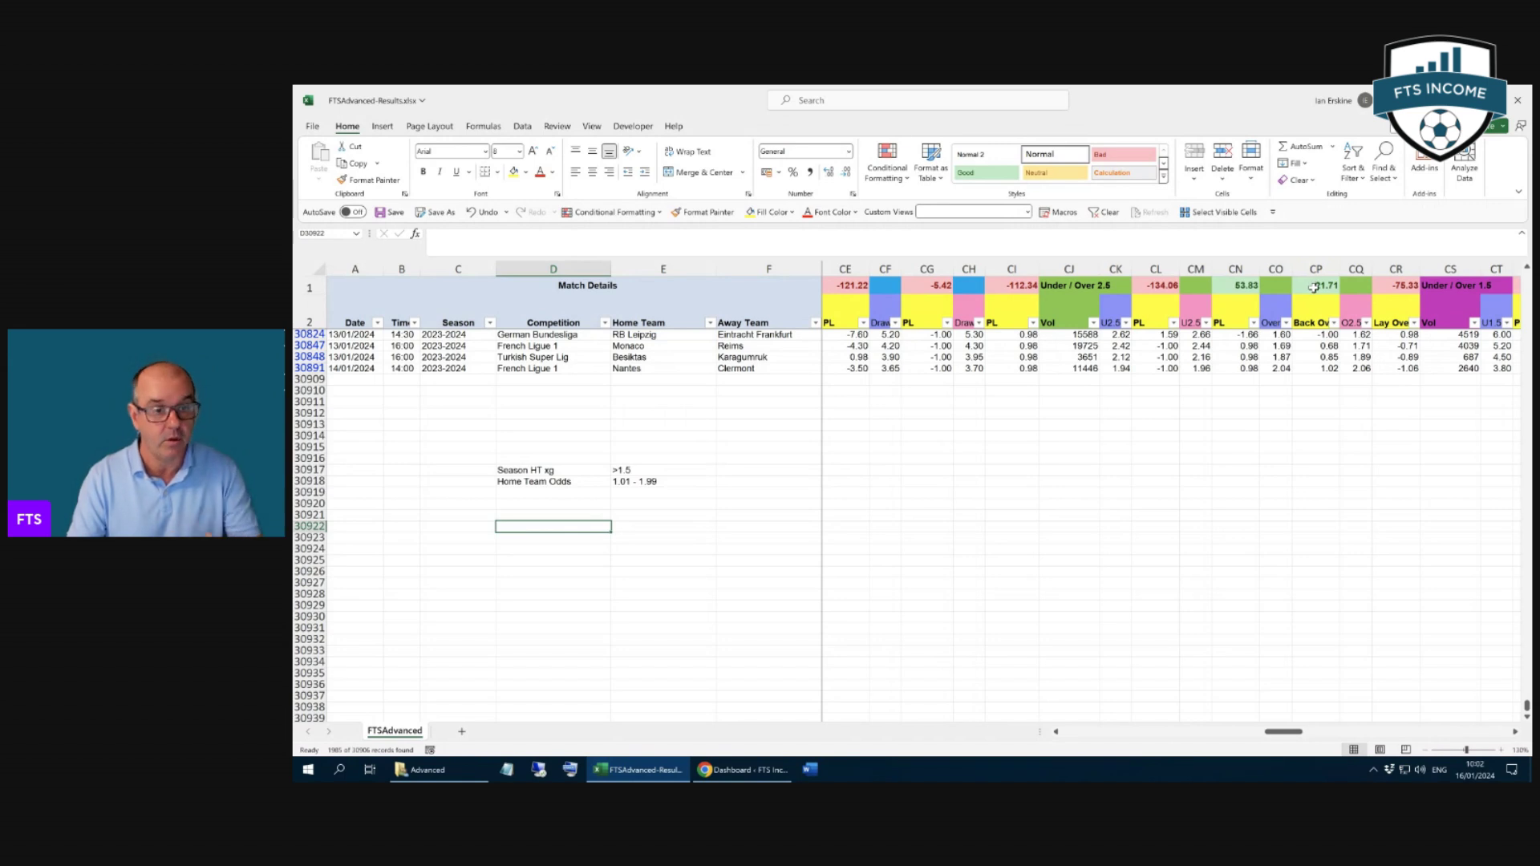
pyautogui.click(1286, 323)
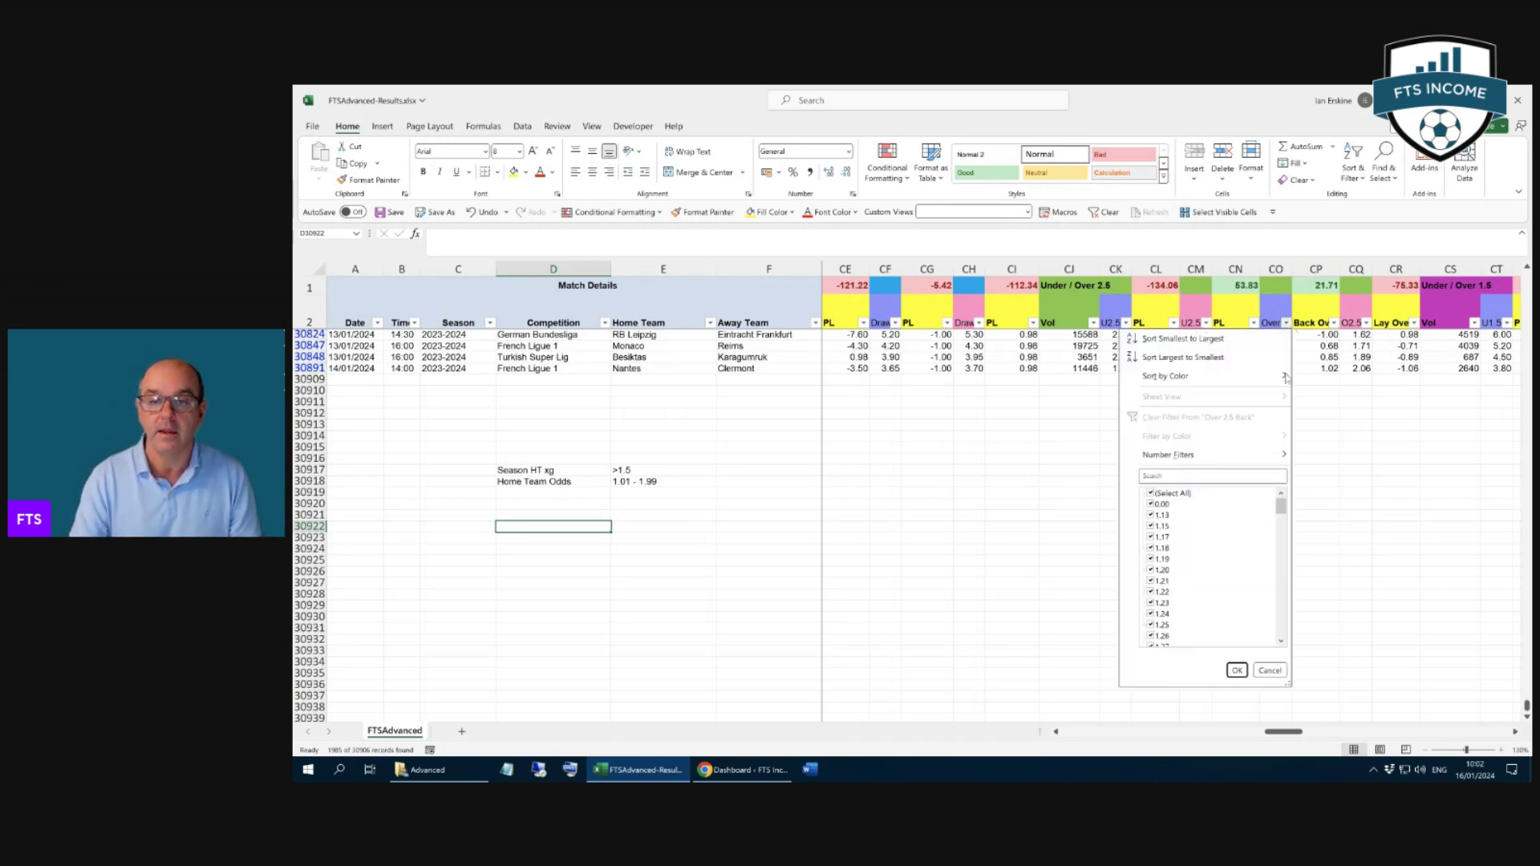
pyautogui.moveTo(1206, 456)
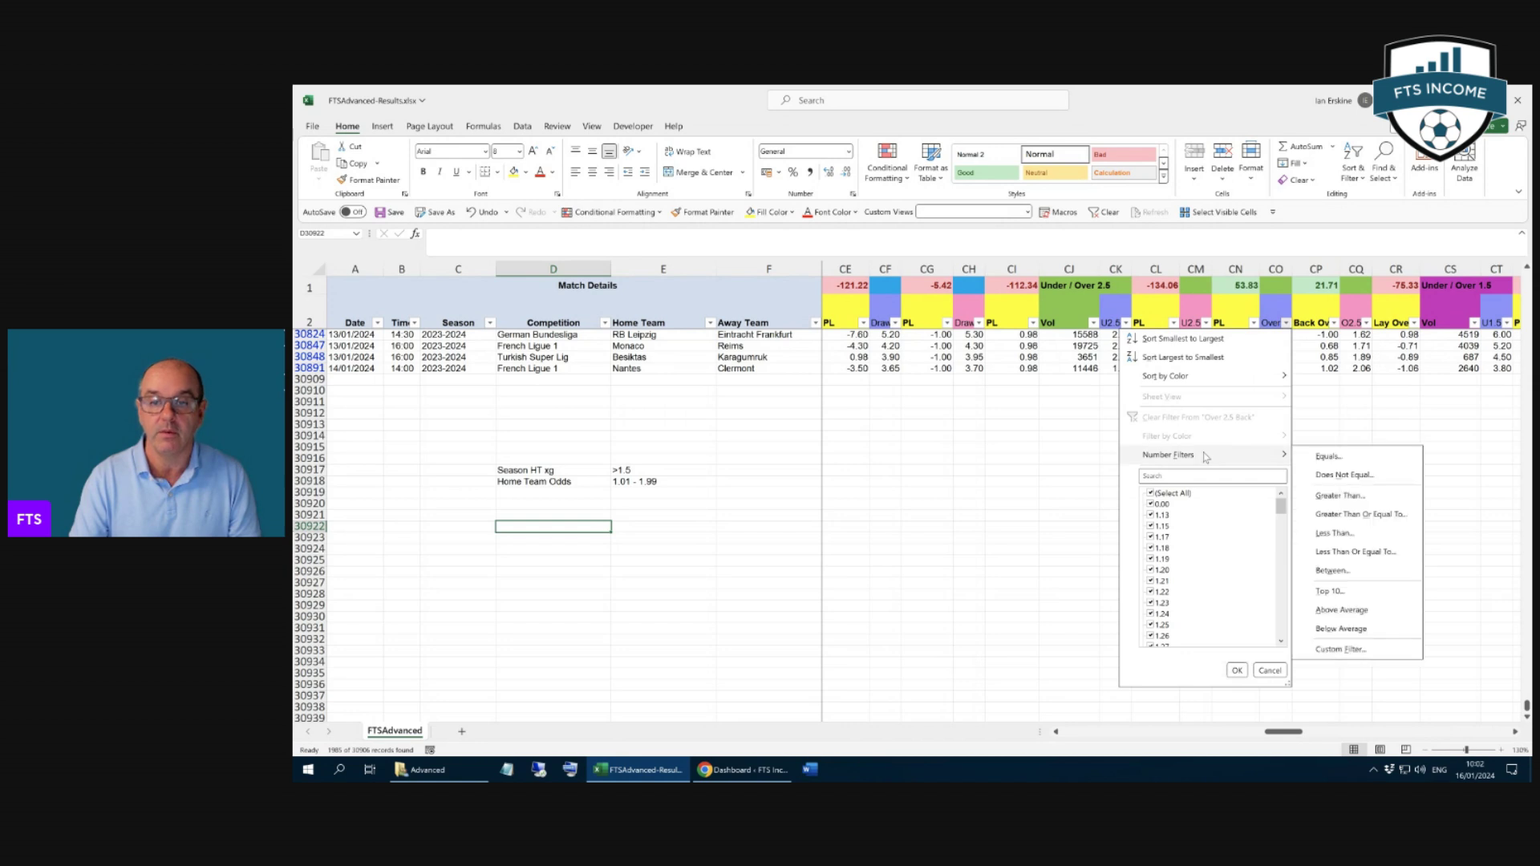
pyautogui.click(1332, 570)
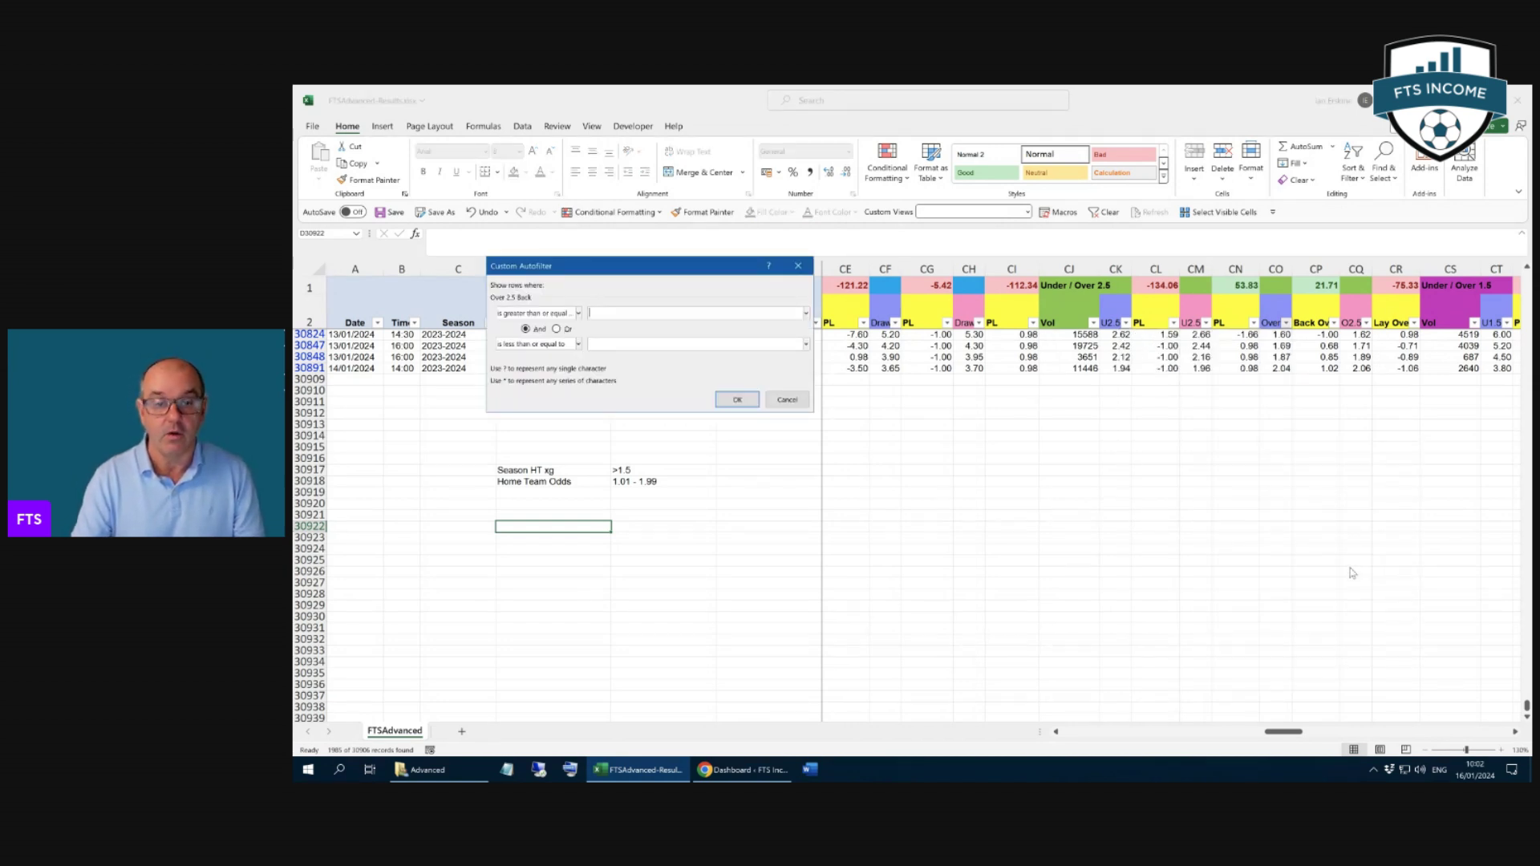
pyautogui.write('1.01')
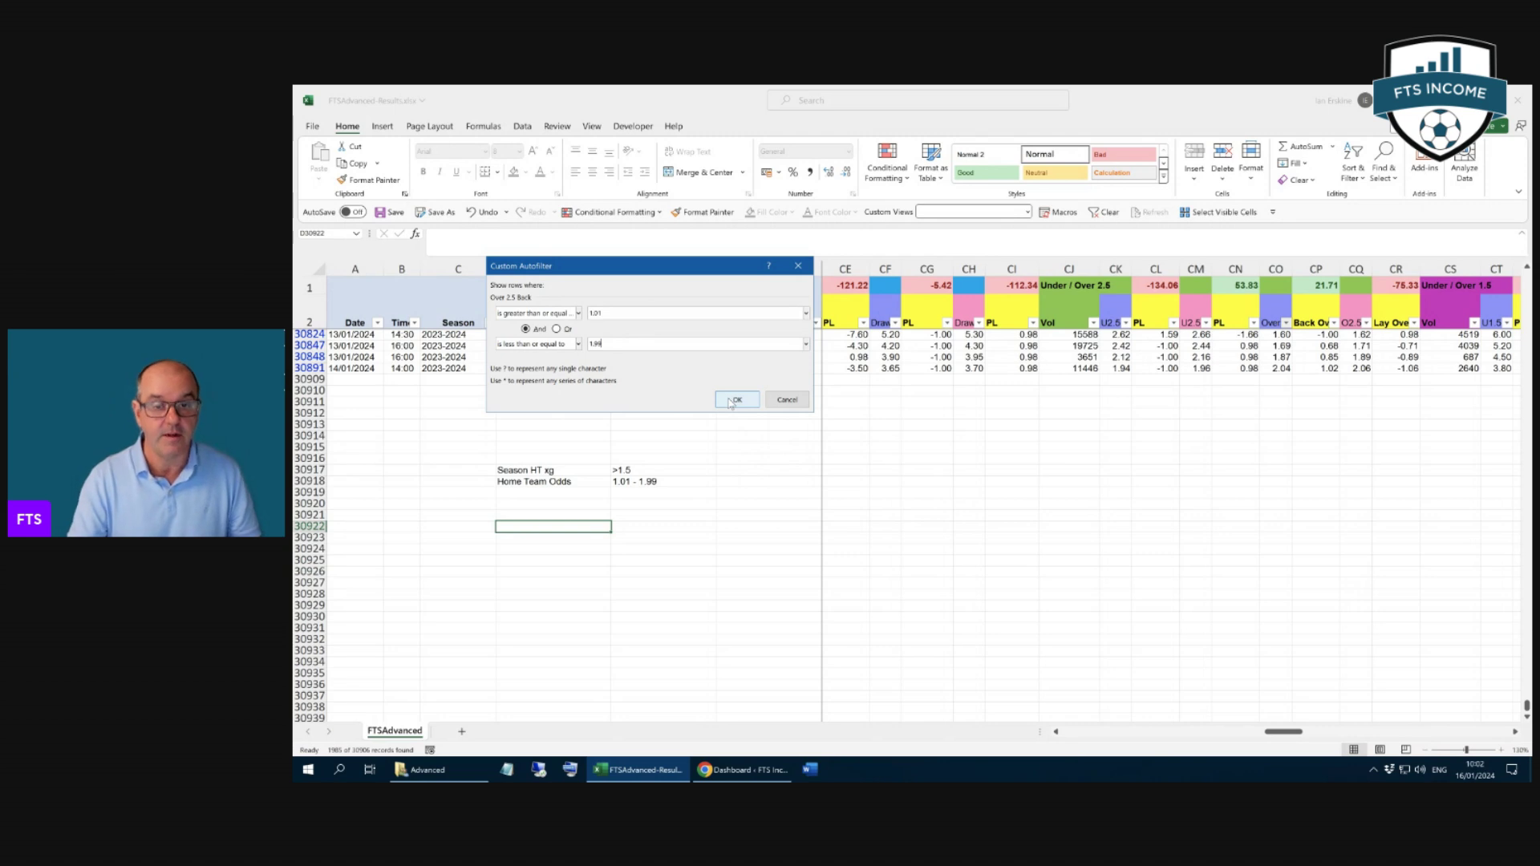
pyautogui.click(731, 401)
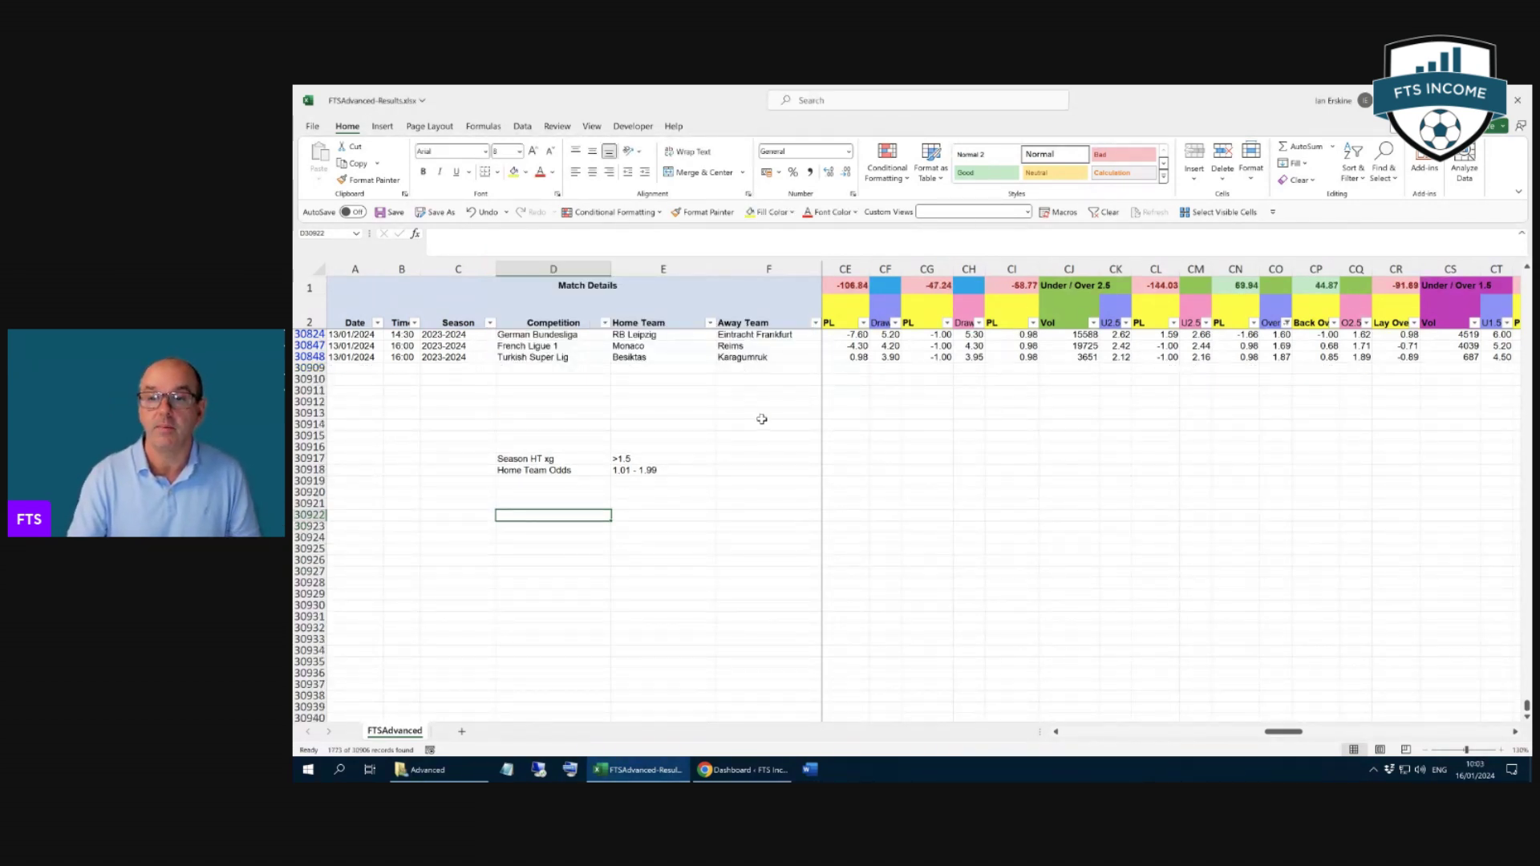
# Record the goals odds criterion below the others, entering Over 2.5 Odds in D30919 and 1.01 - 1.99 in E30919
pyautogui.click(538, 483)
pyautogui.write('Over')
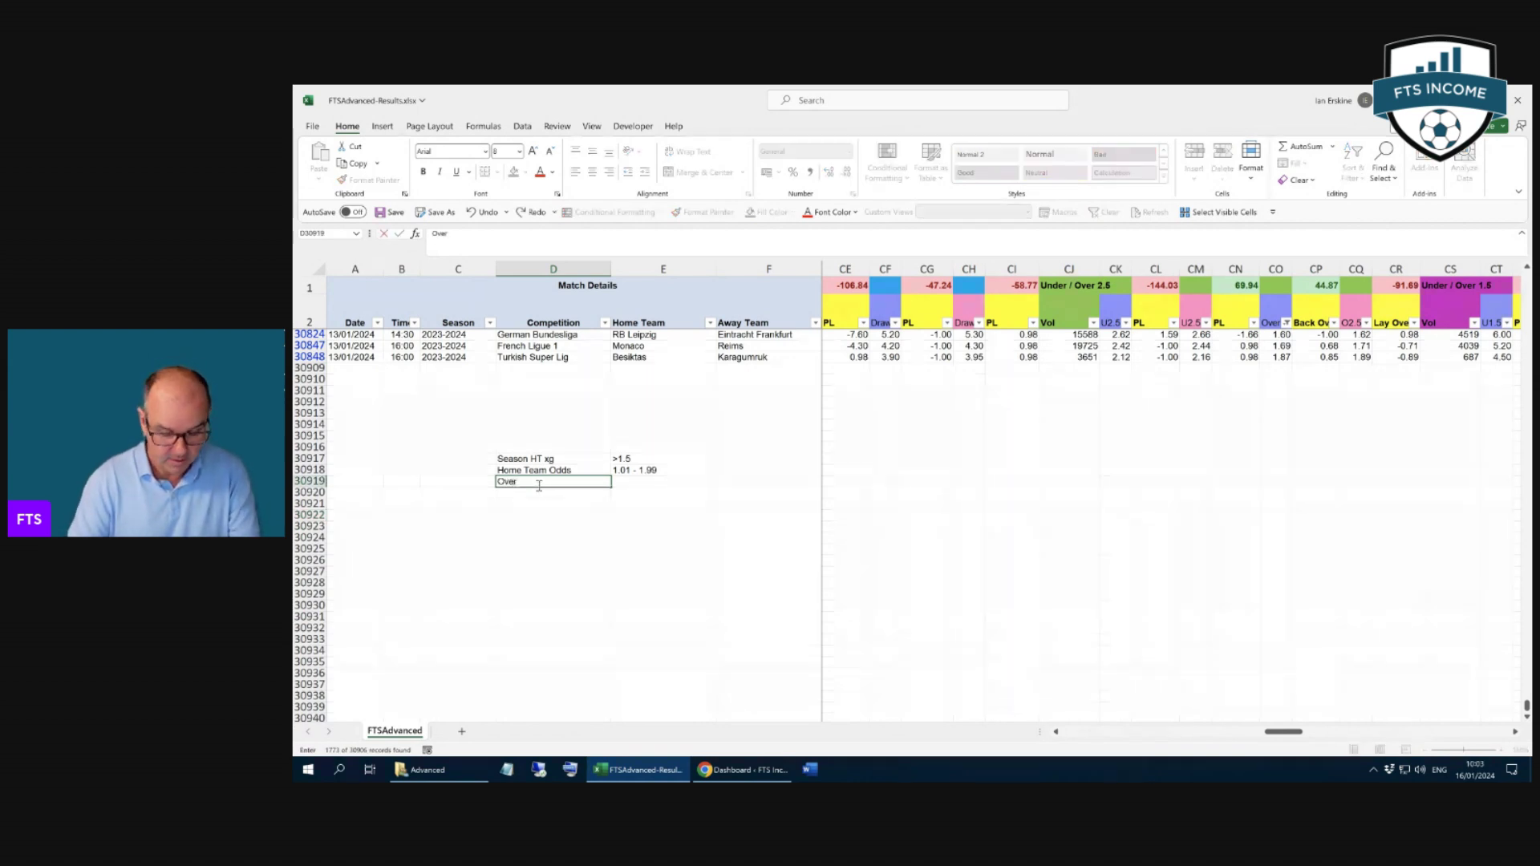
pyautogui.write(' 2.5 Odds')
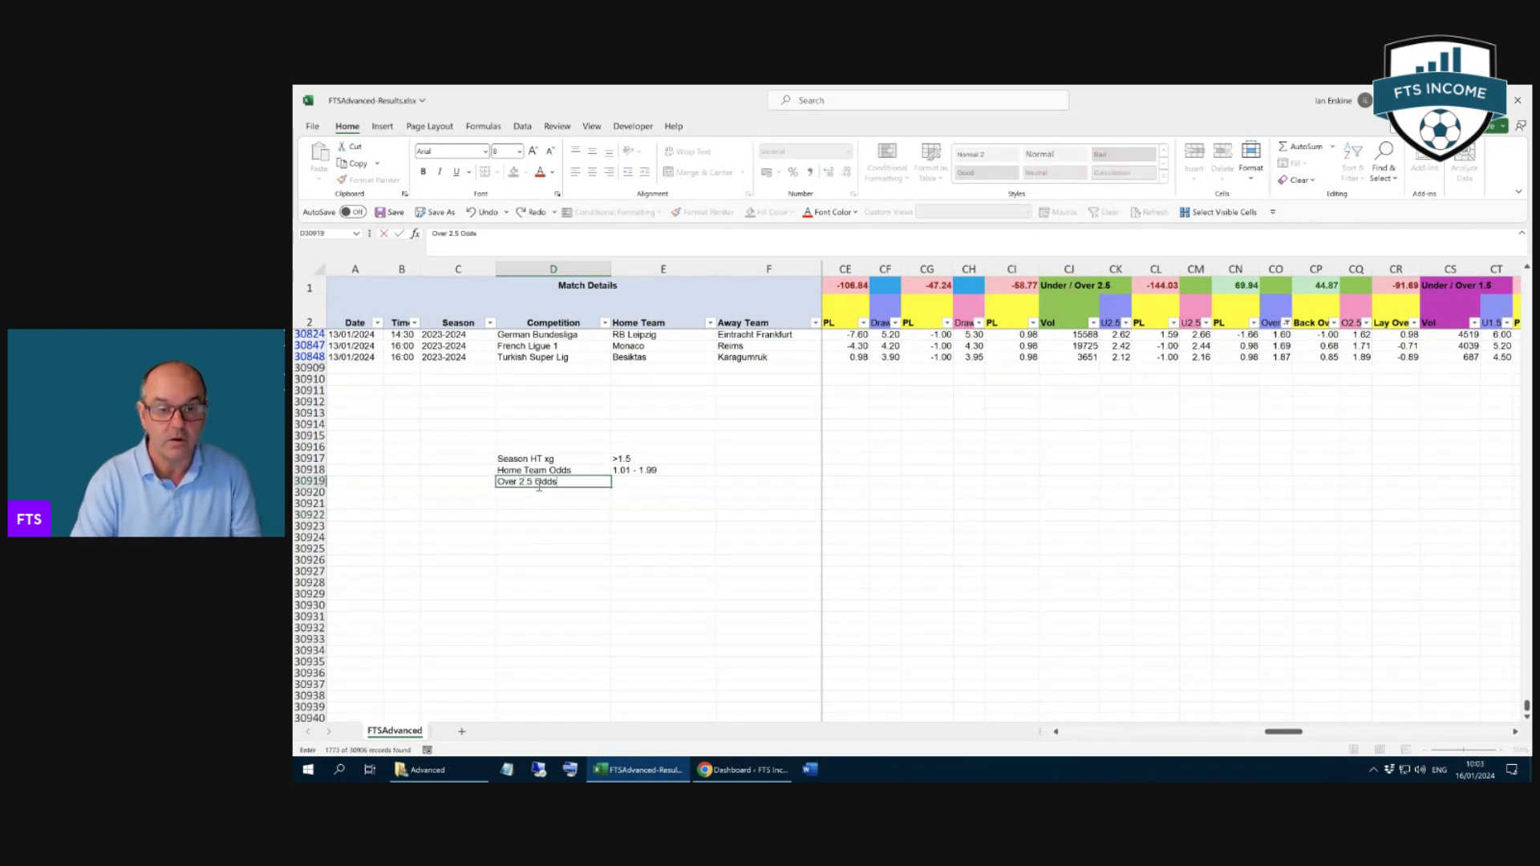
pyautogui.click(673, 487)
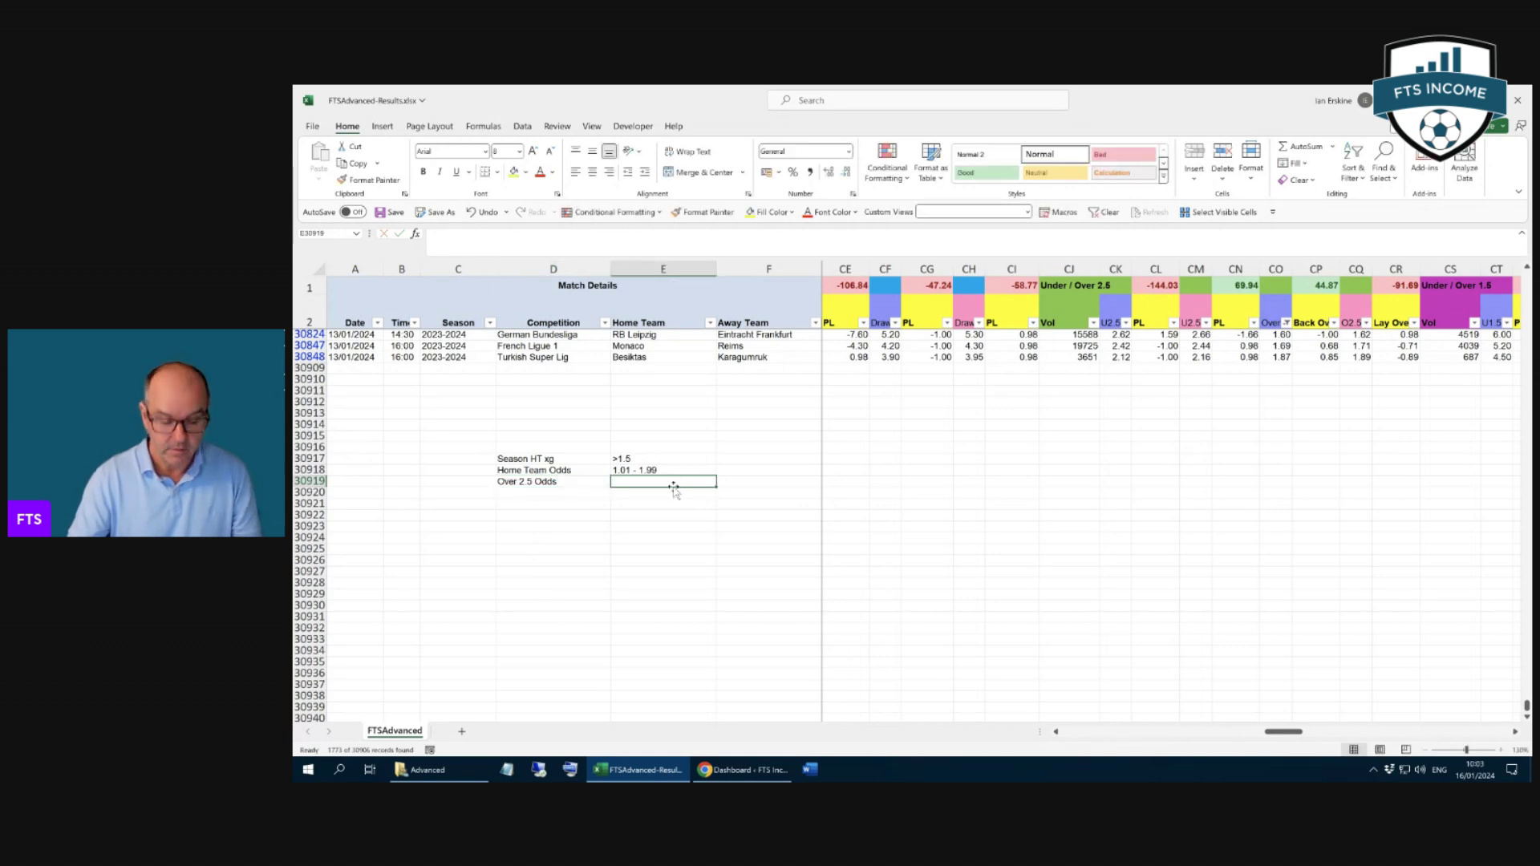
pyautogui.write('1.01 - 1.99')
pyautogui.click(690, 560)
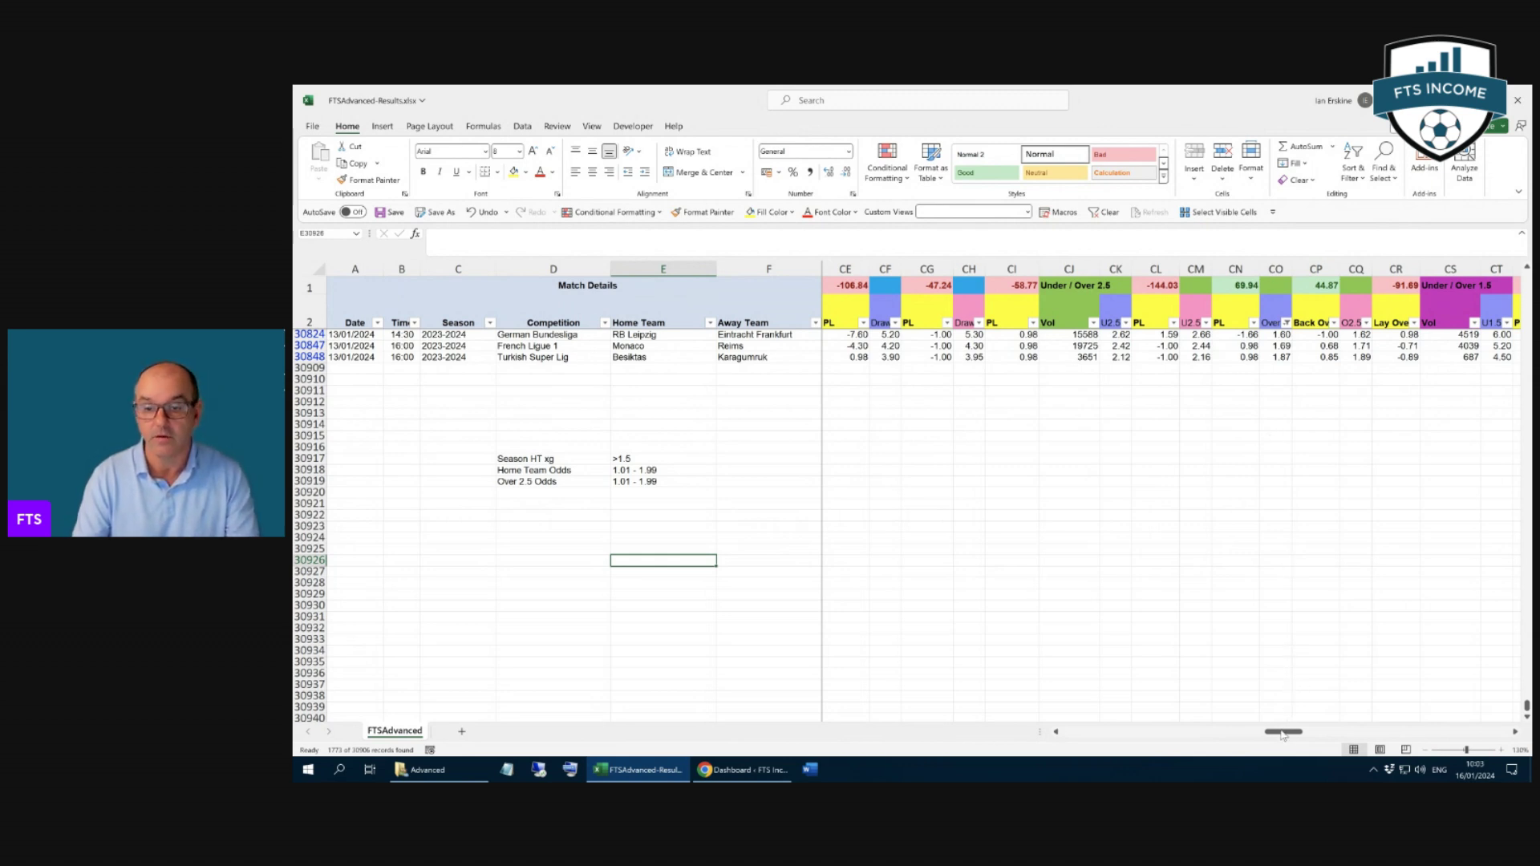
# Note the number of filtered matches below the criteria, entering All filtered in C30923 and 1773 in D30923
pyautogui.moveTo(1281, 734); pyautogui.dragTo(1405, 733)
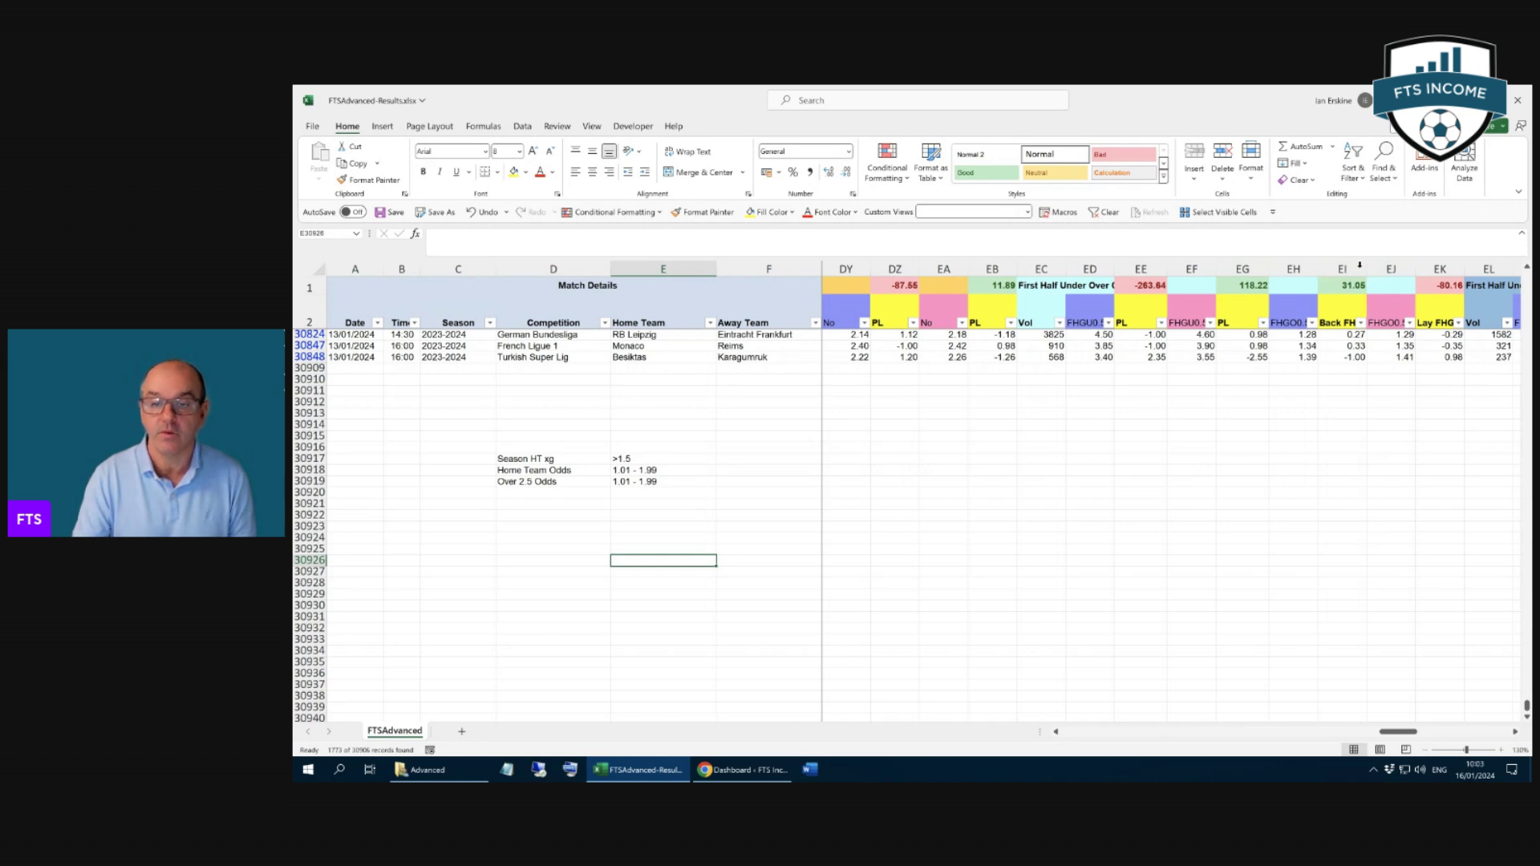
pyautogui.click(1200, 262)
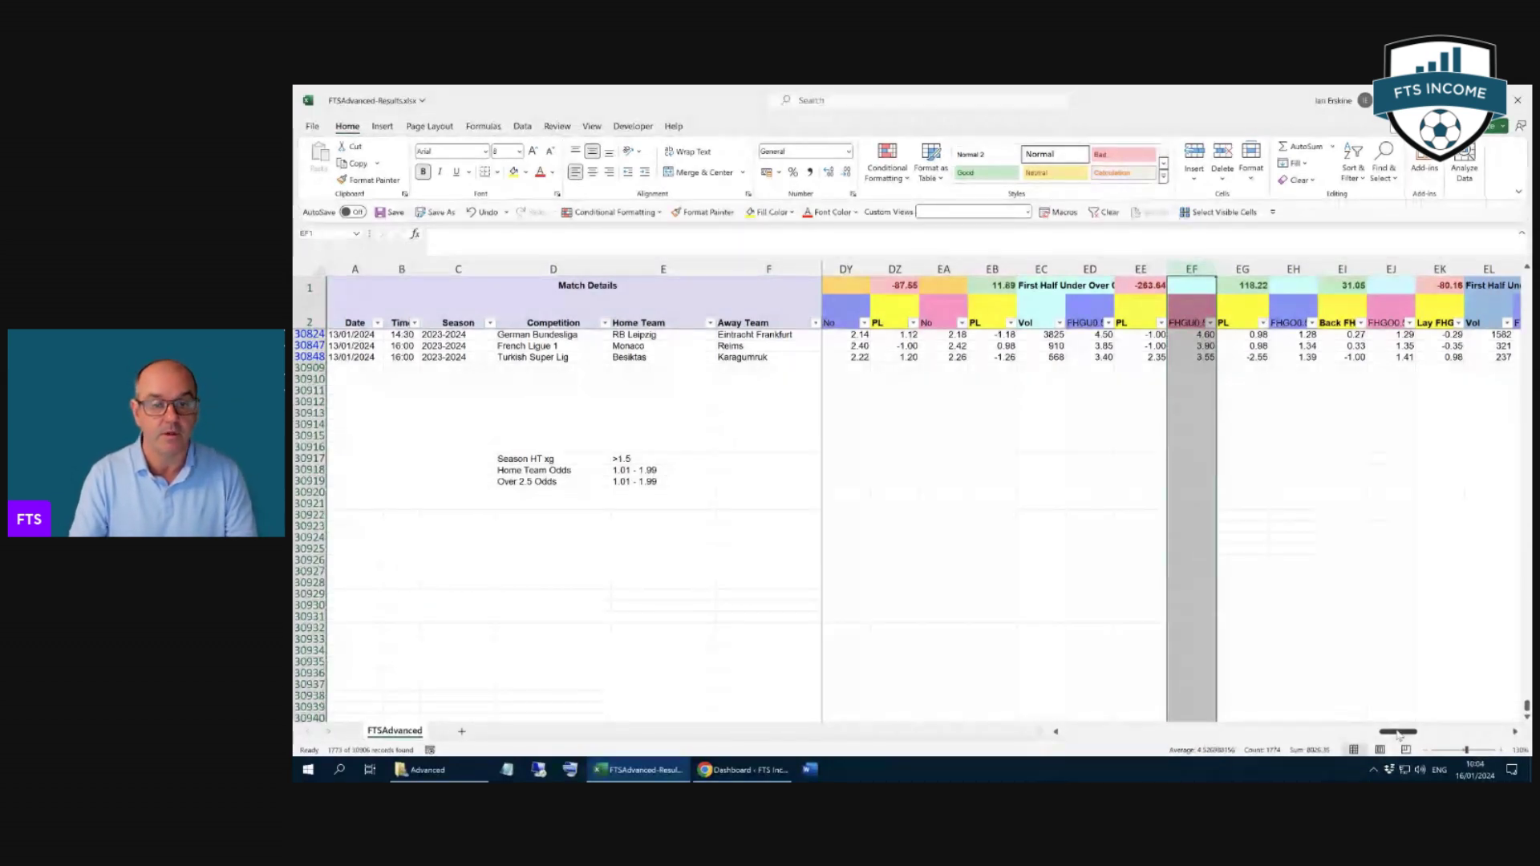
pyautogui.click(477, 527)
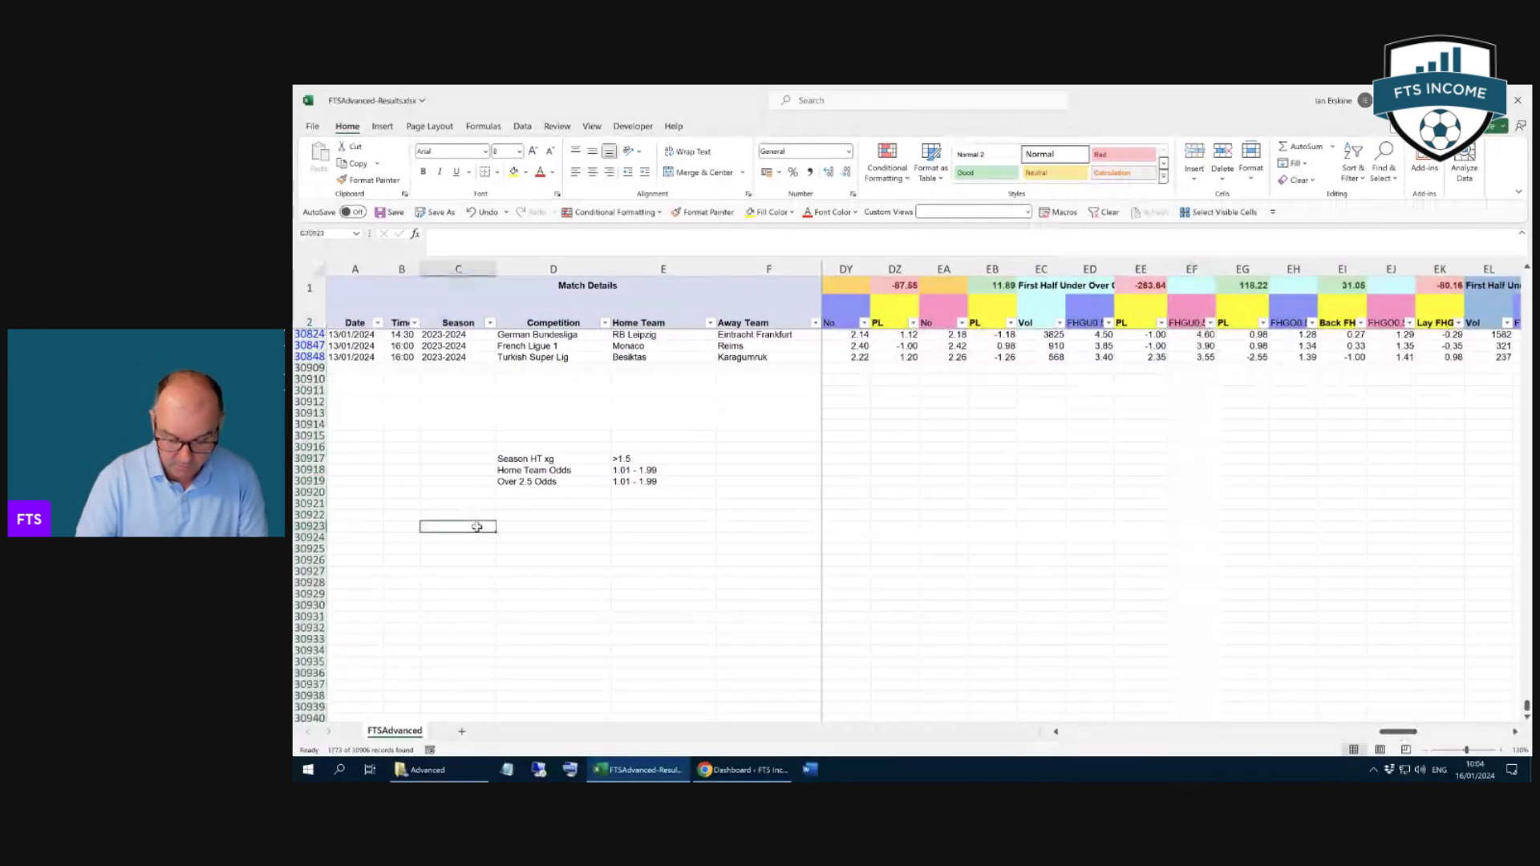
pyautogui.write('Afiltered')
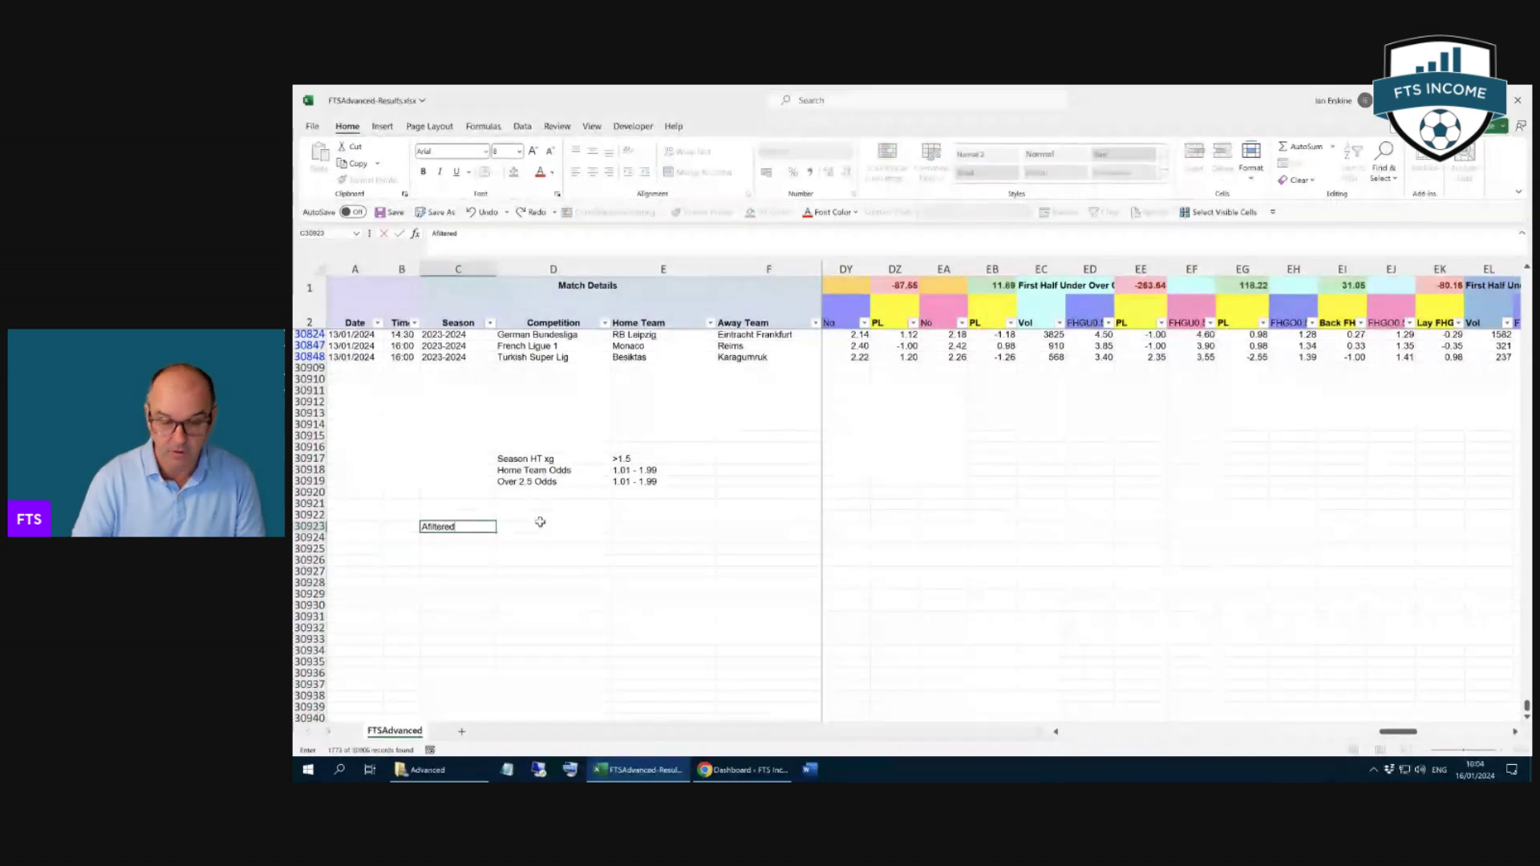
pyautogui.press('BackSpace')
pyautogui.press('BackSpace')
pyautogui.press('BackSpace')
pyautogui.press('BackSpace')
pyautogui.press('BackSpace')
pyautogui.press('BackSpace')
pyautogui.press('BackSpace')
pyautogui.press('BackSpace')
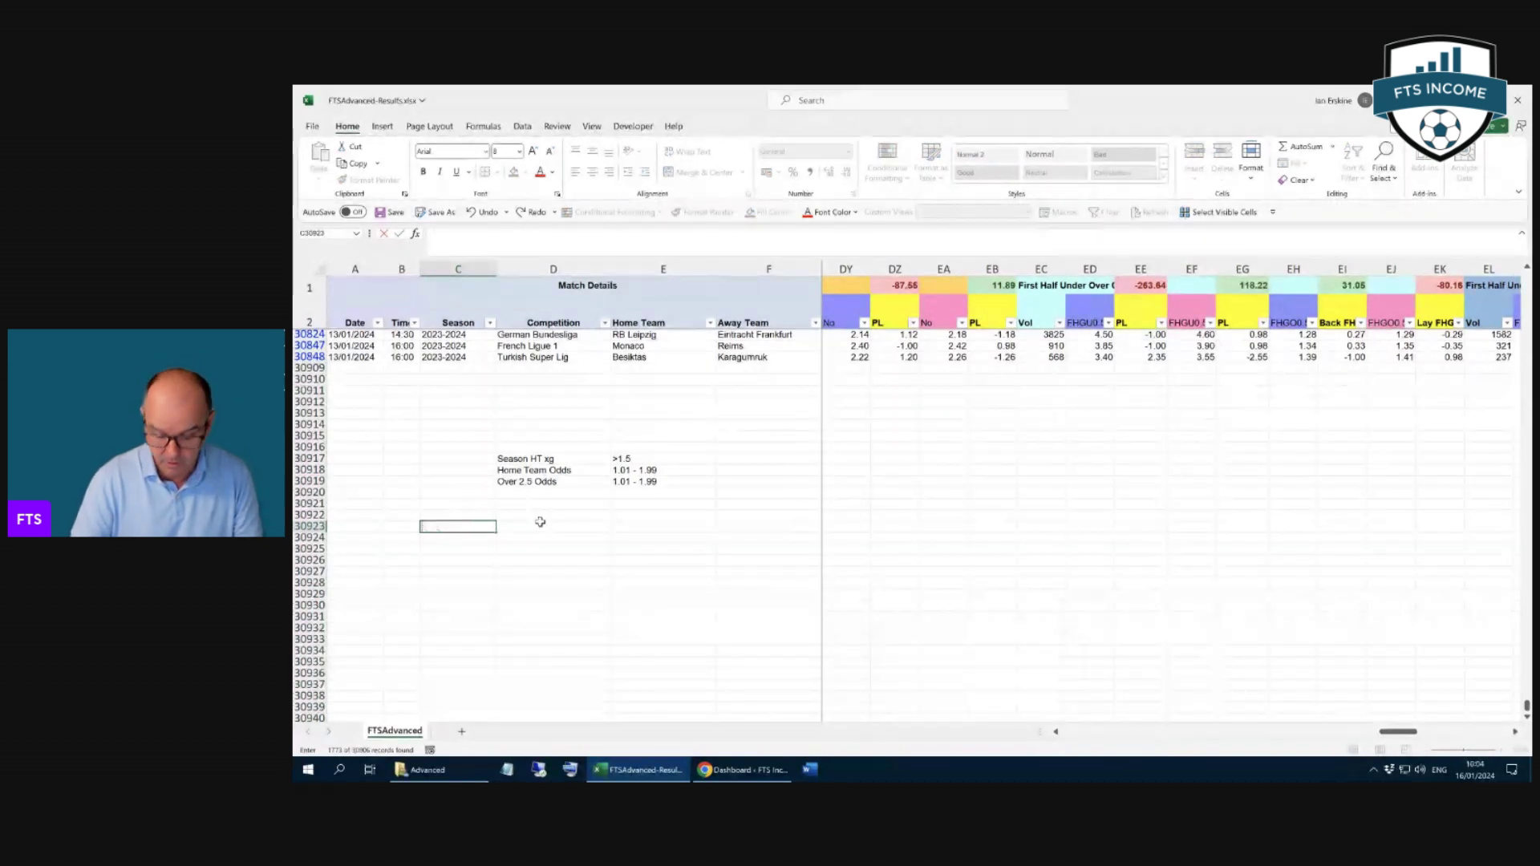
pyautogui.write('ll filtered')
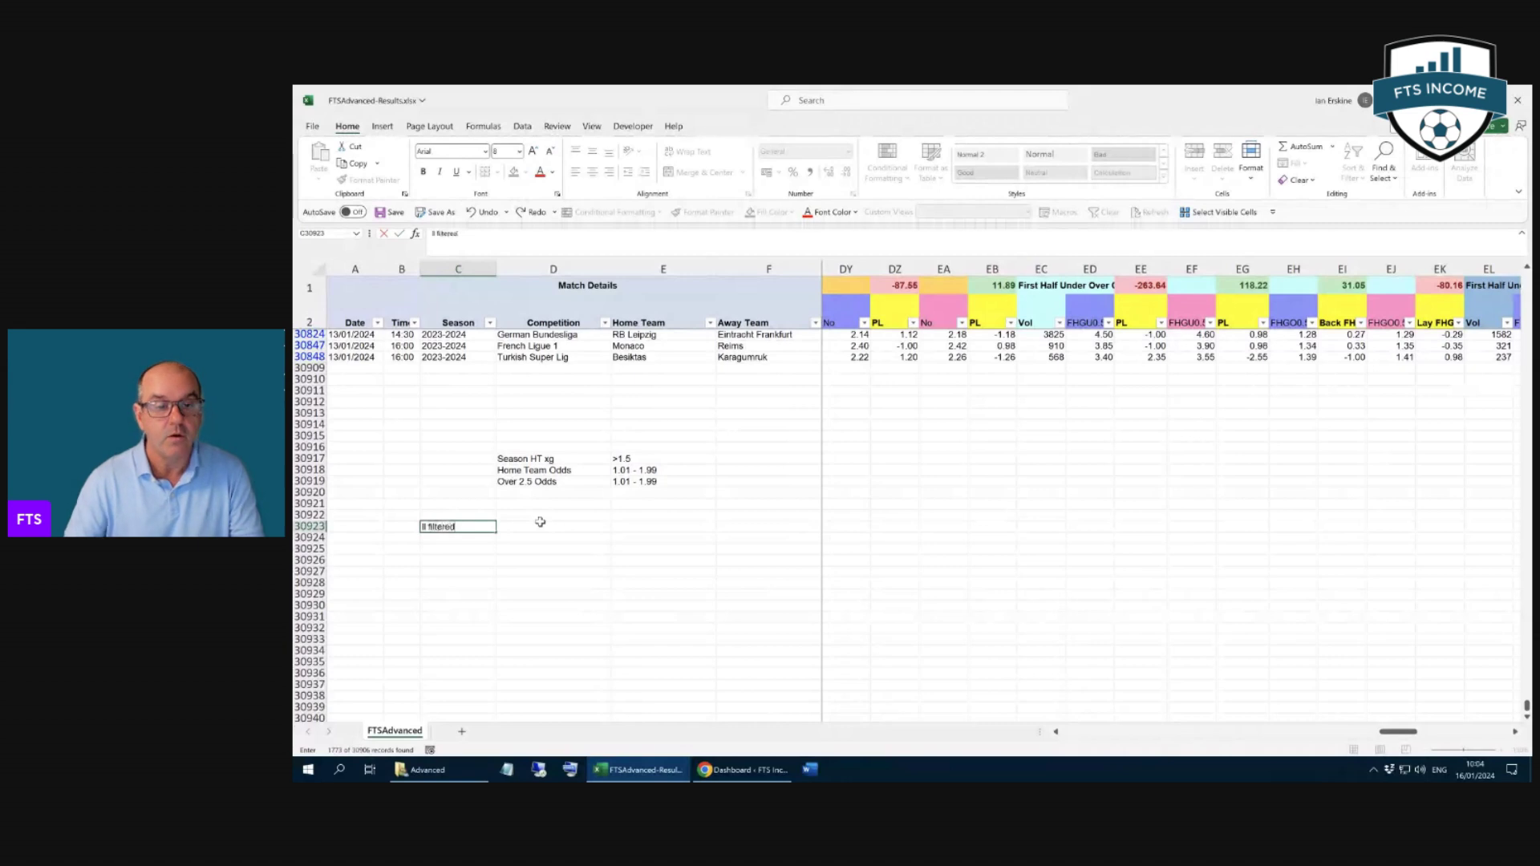
pyautogui.press('BackSpace')
pyautogui.press('BackSpace')
pyautogui.press('BackSpace')
pyautogui.press('BackSpace')
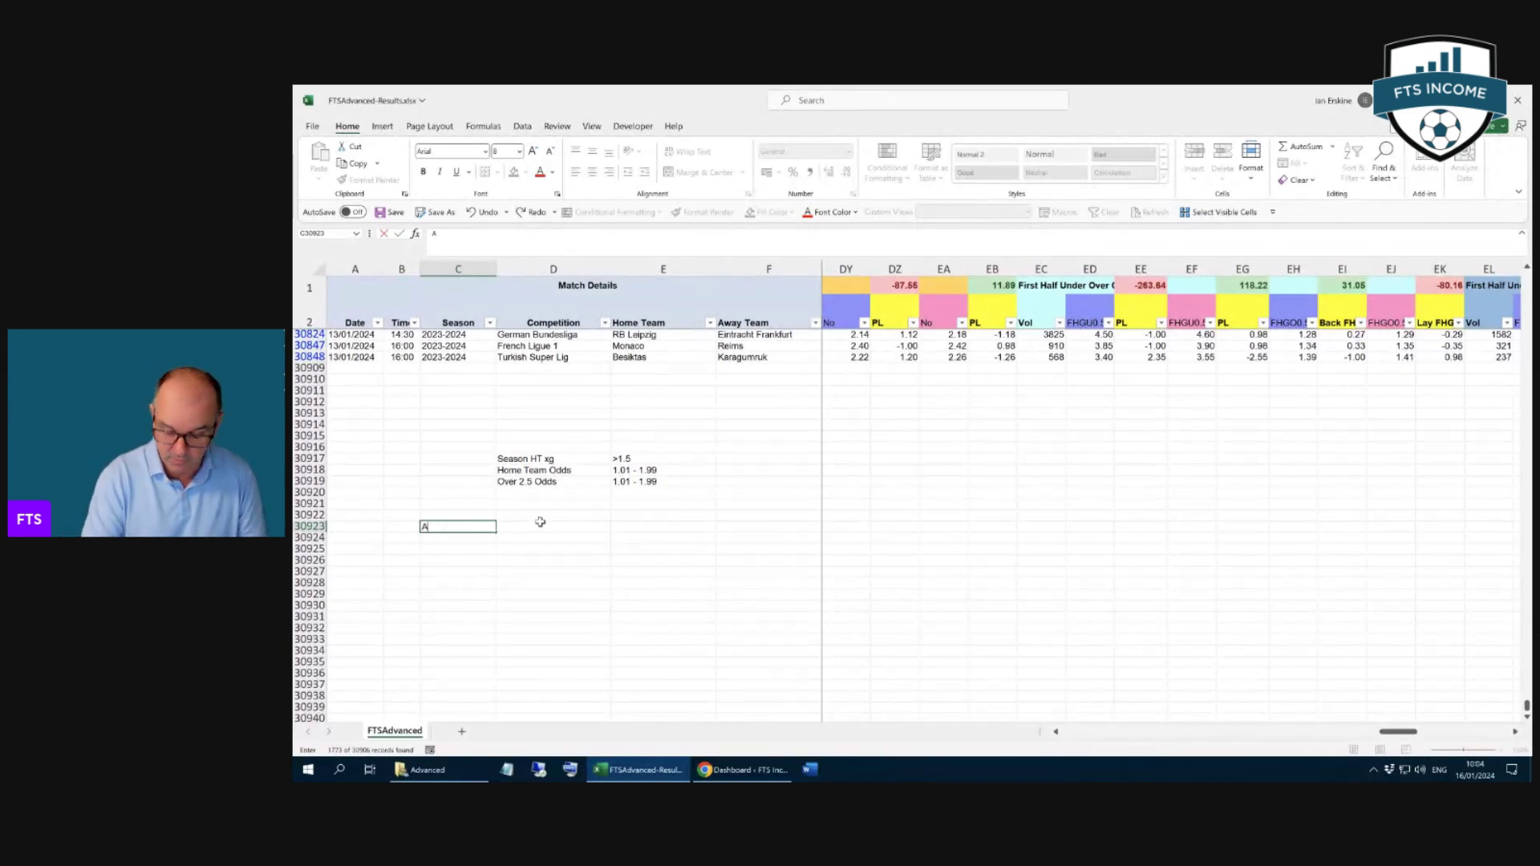
pyautogui.write('filtered')
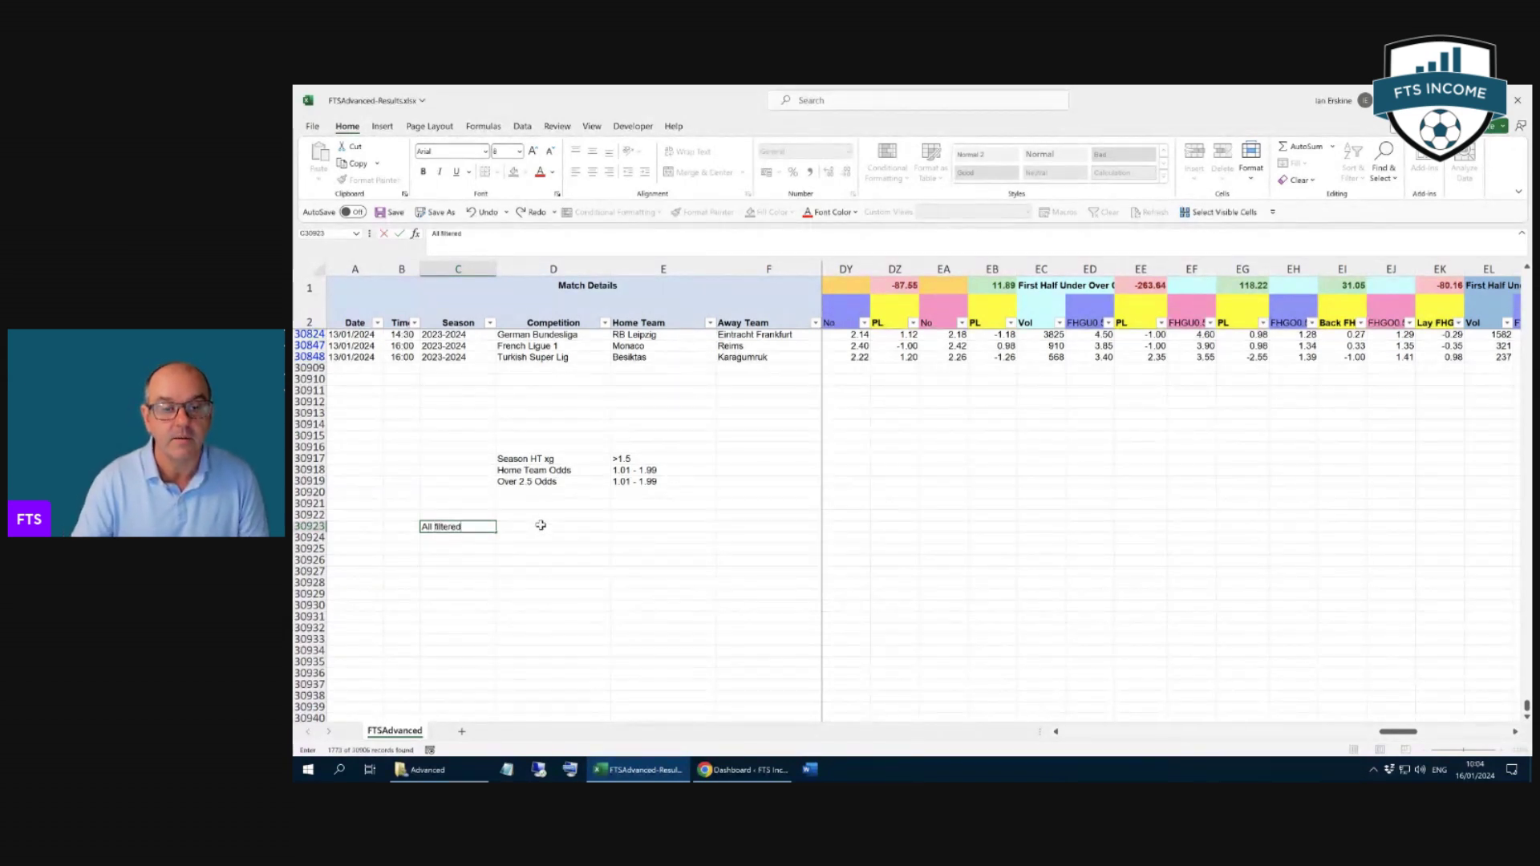
pyautogui.click(540, 524)
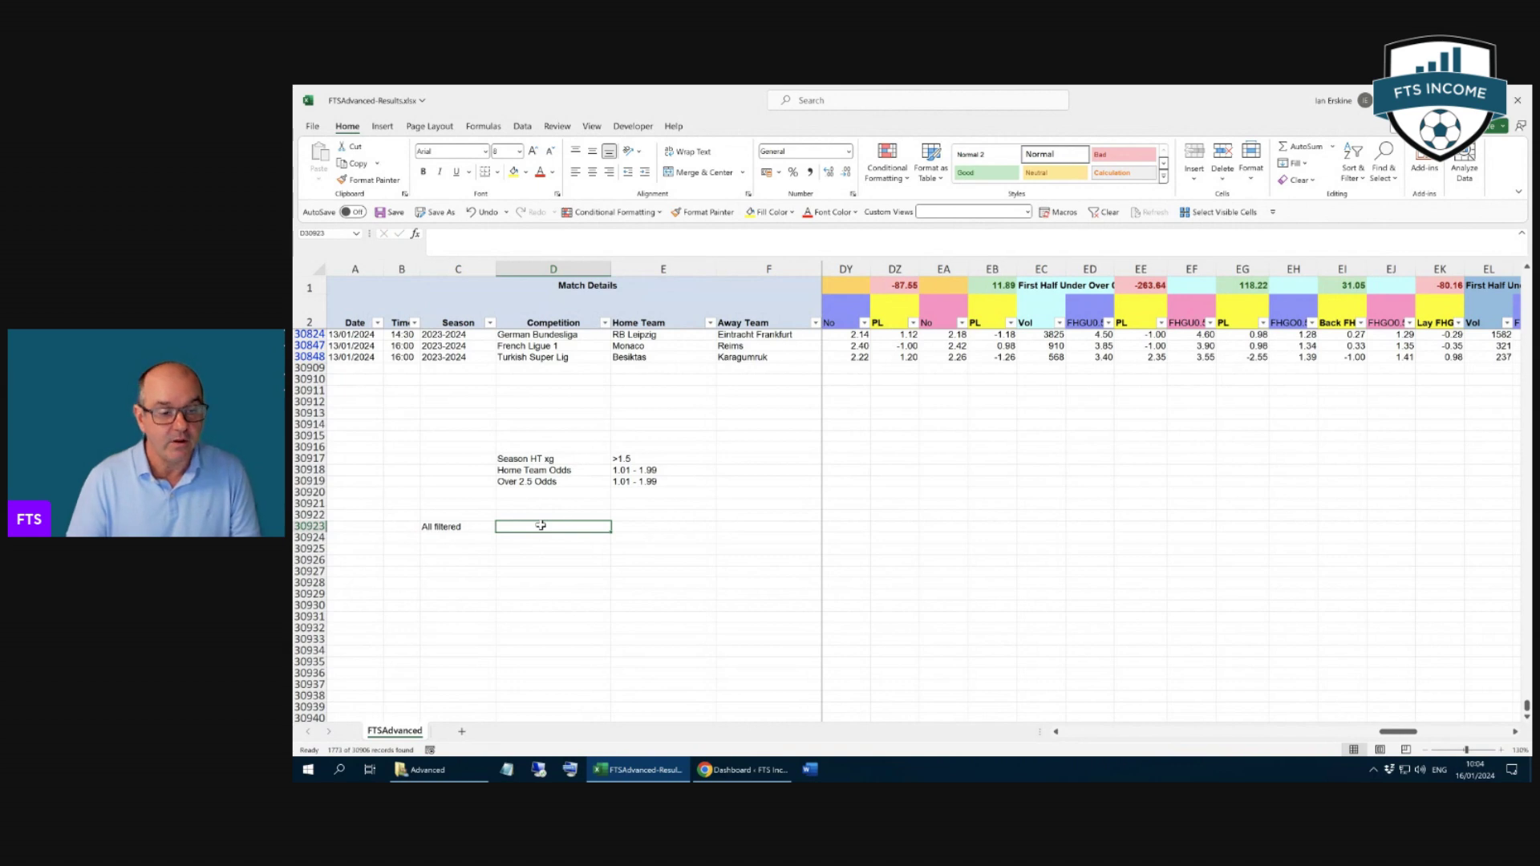
pyautogui.write('1773')
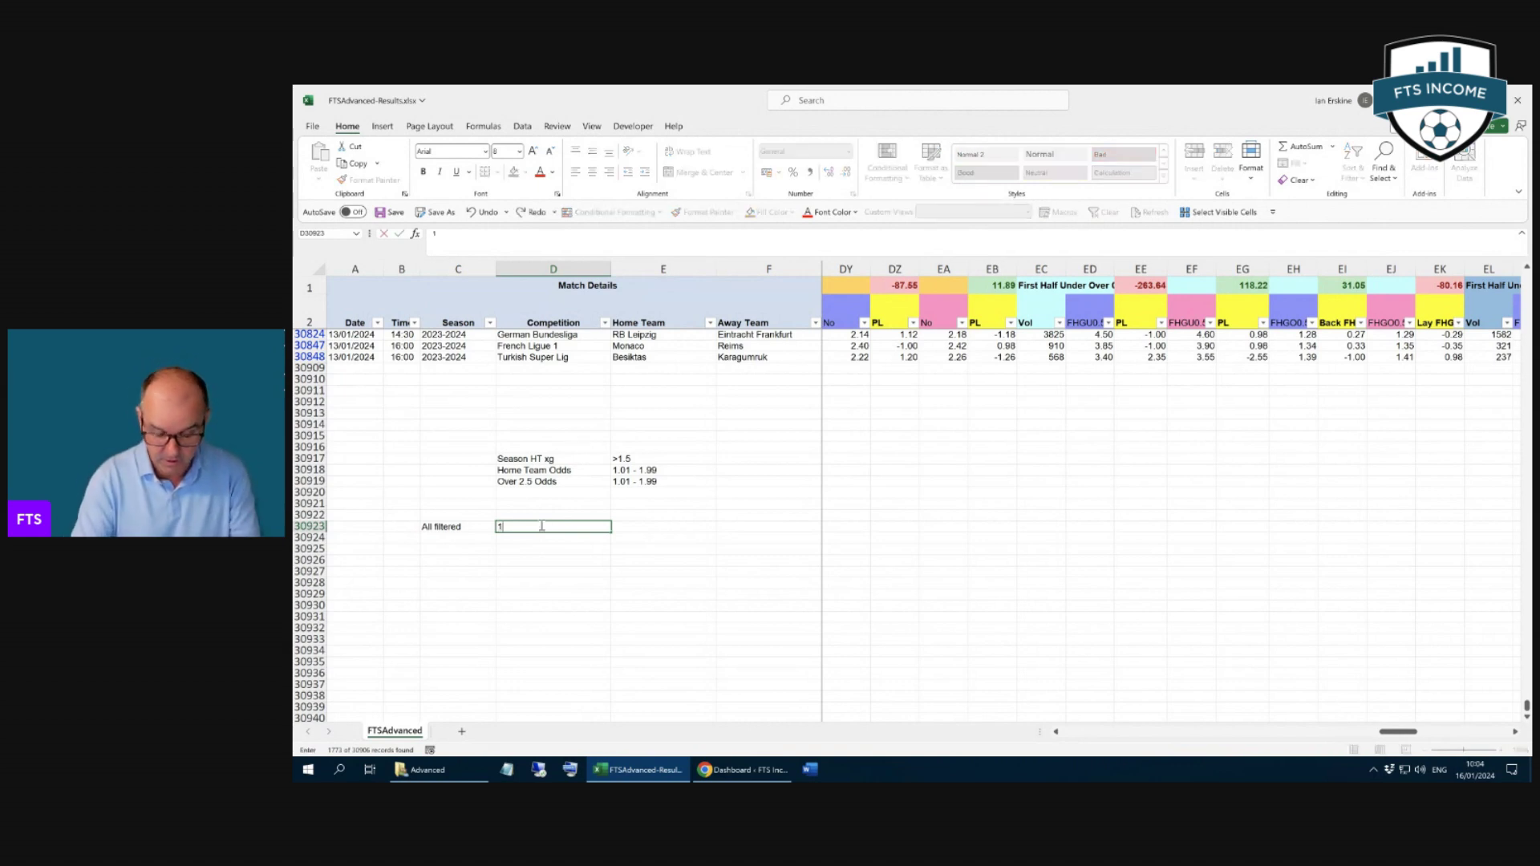
# Enter FHG Profit 31.05 in E30923 beside the filtered match count
pyautogui.click(656, 532)
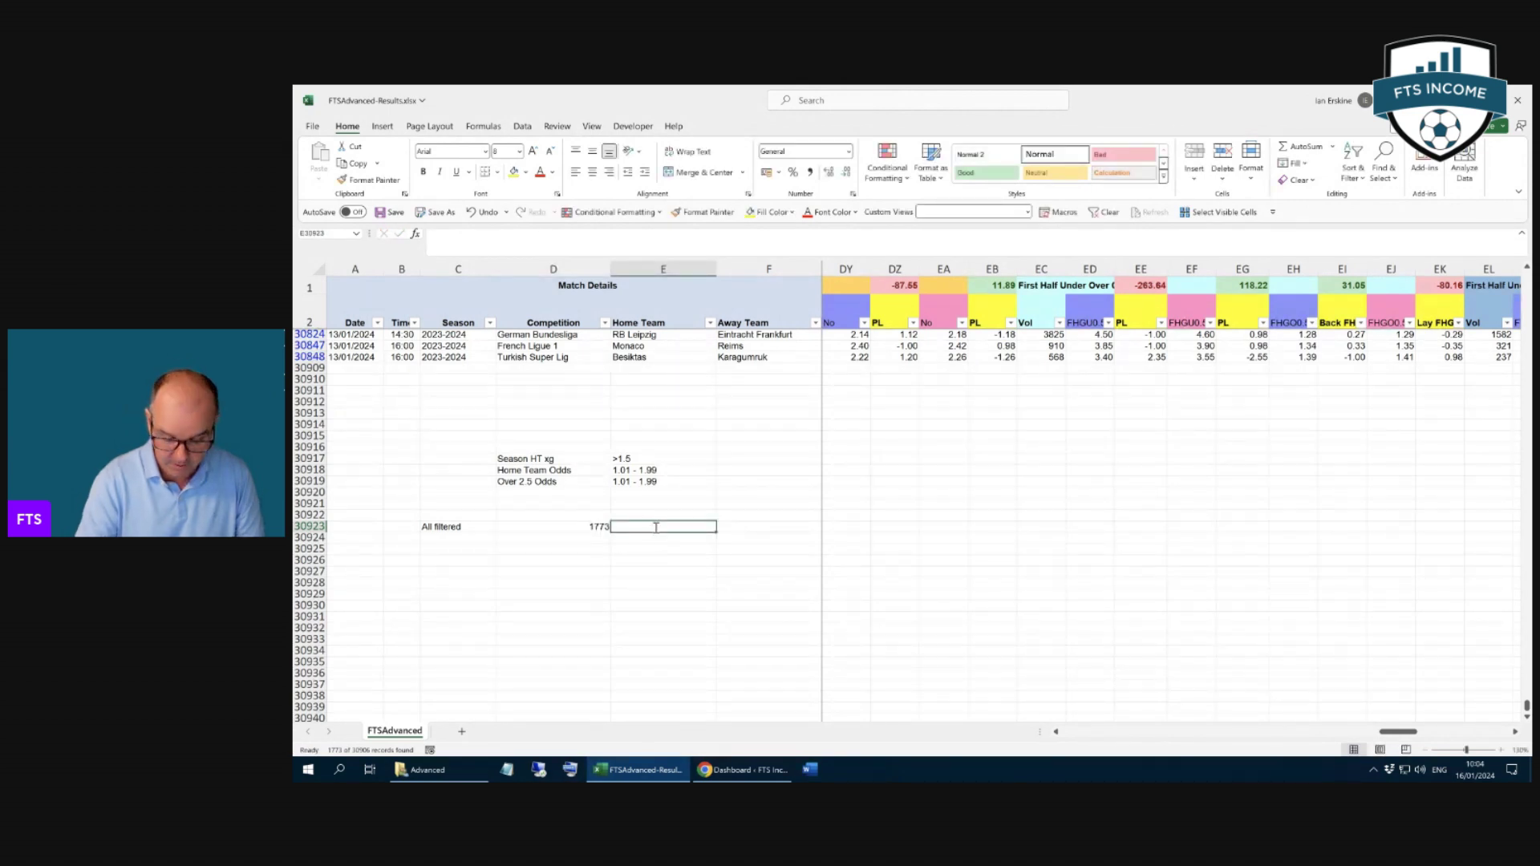
pyautogui.write('FHG Prof')
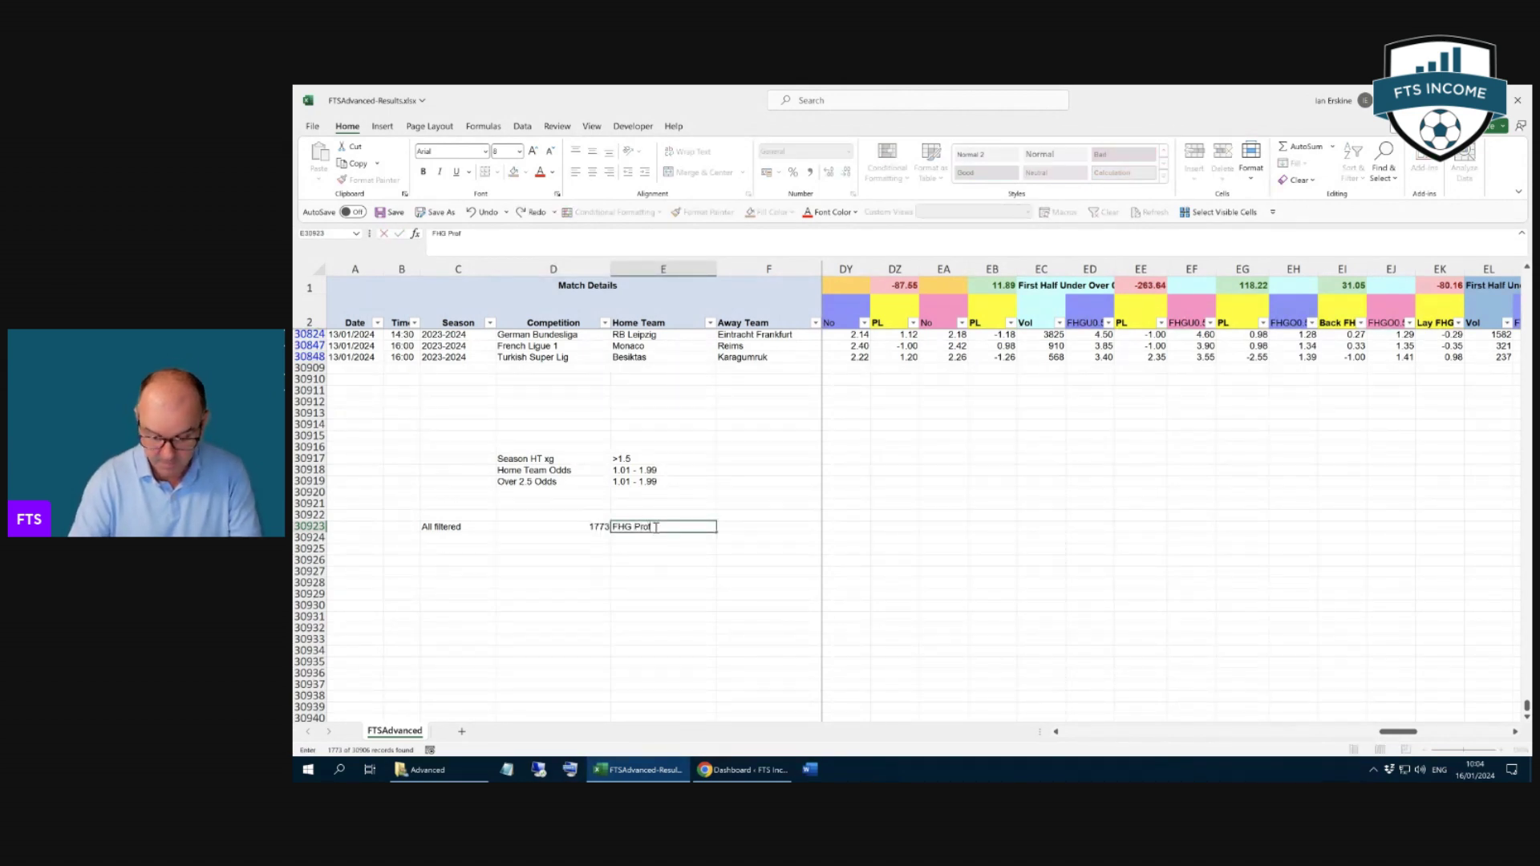
pyautogui.write('it 31.05')
pyautogui.click(656, 574)
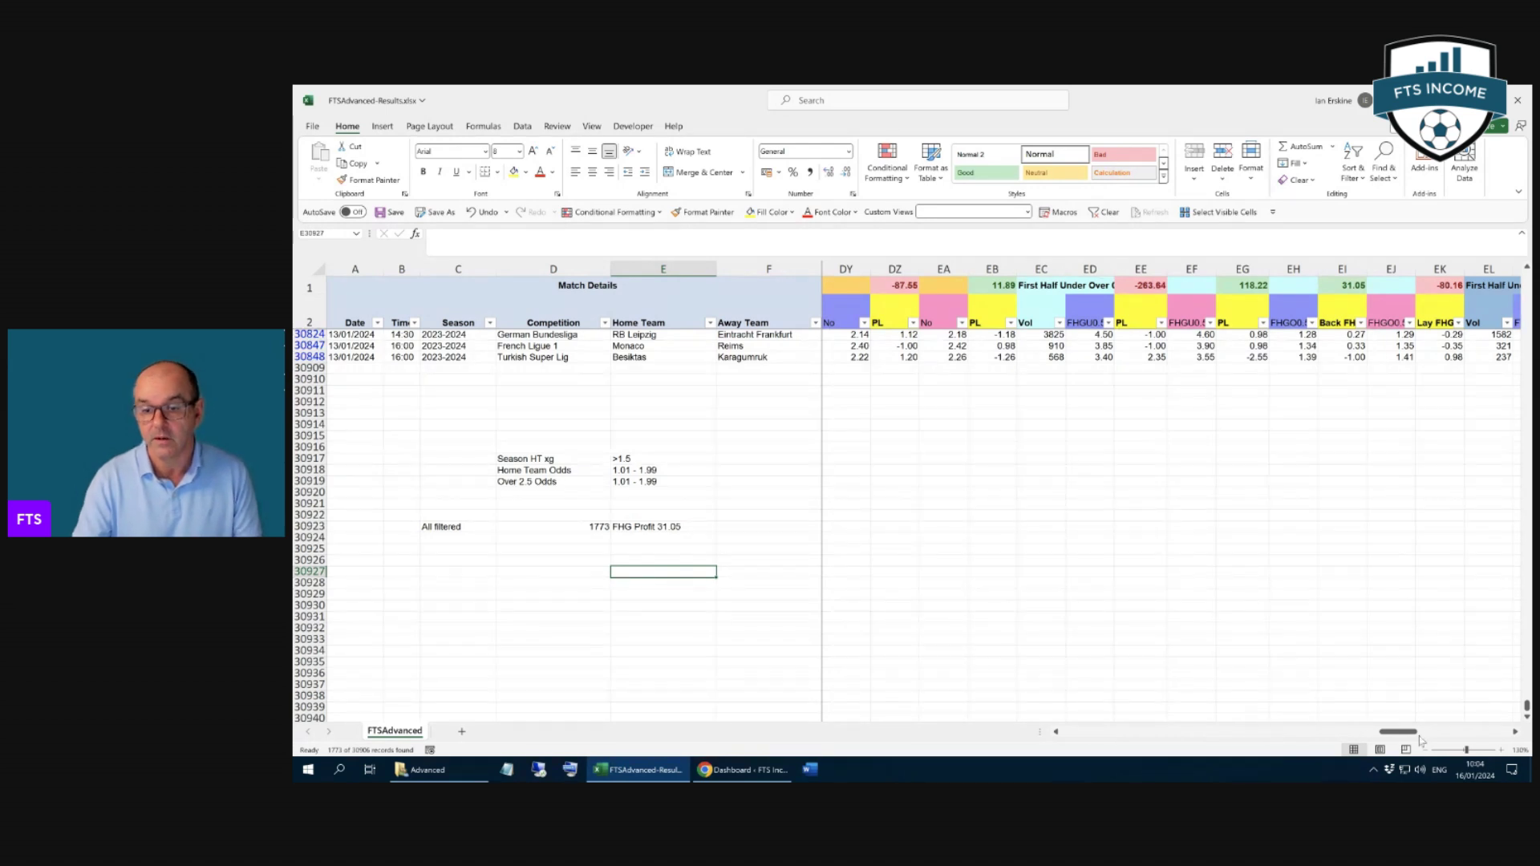
# Review the first-half Back 1.5 profit column and the summary statistics for its most recent matches
pyautogui.moveTo(1413, 740); pyautogui.dragTo(1443, 735)
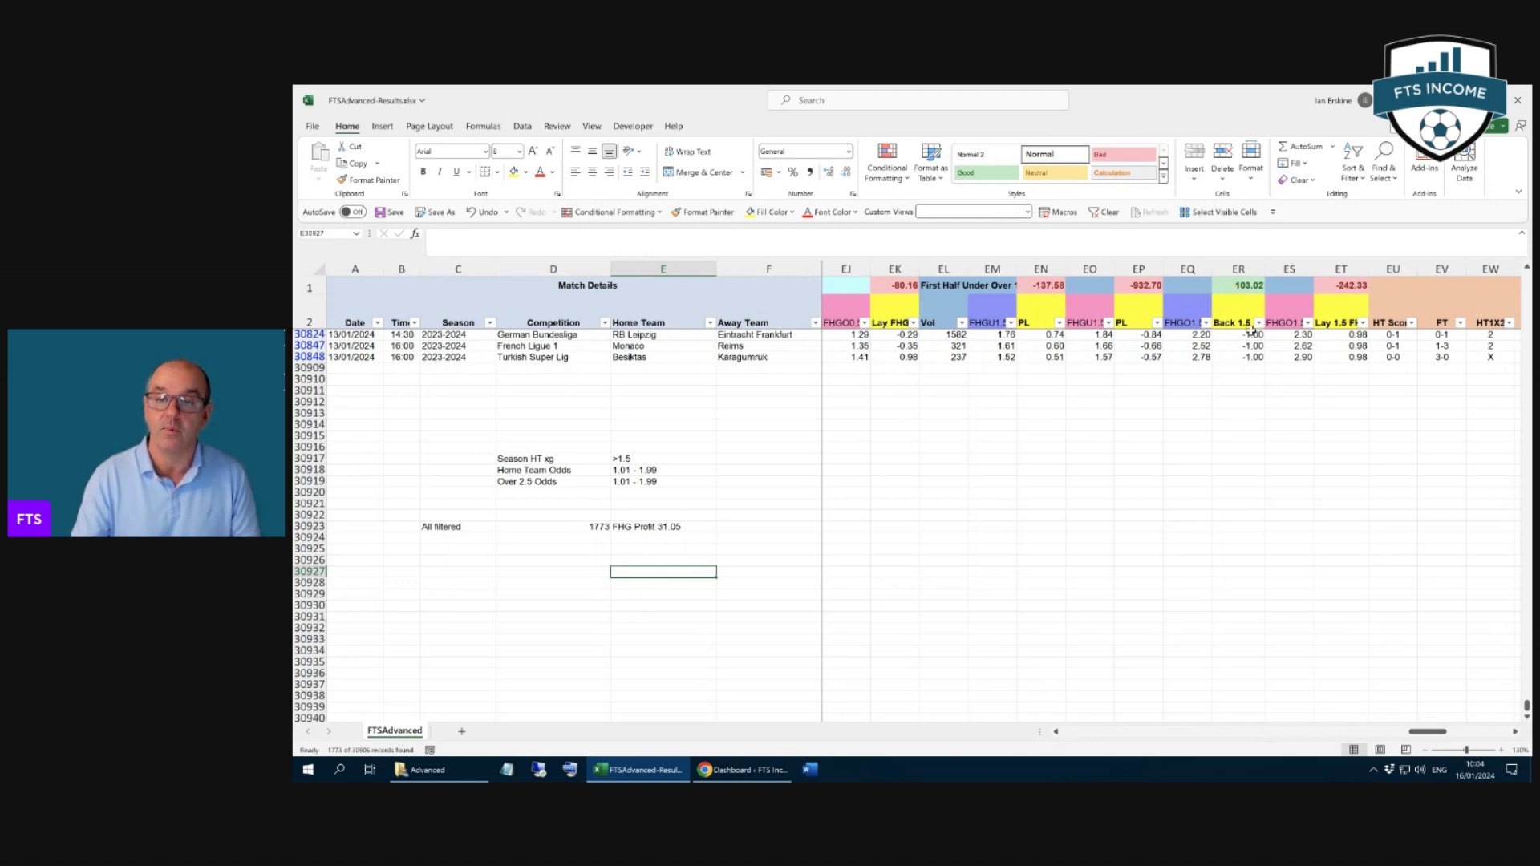
pyautogui.scroll(4, 1243, 377)
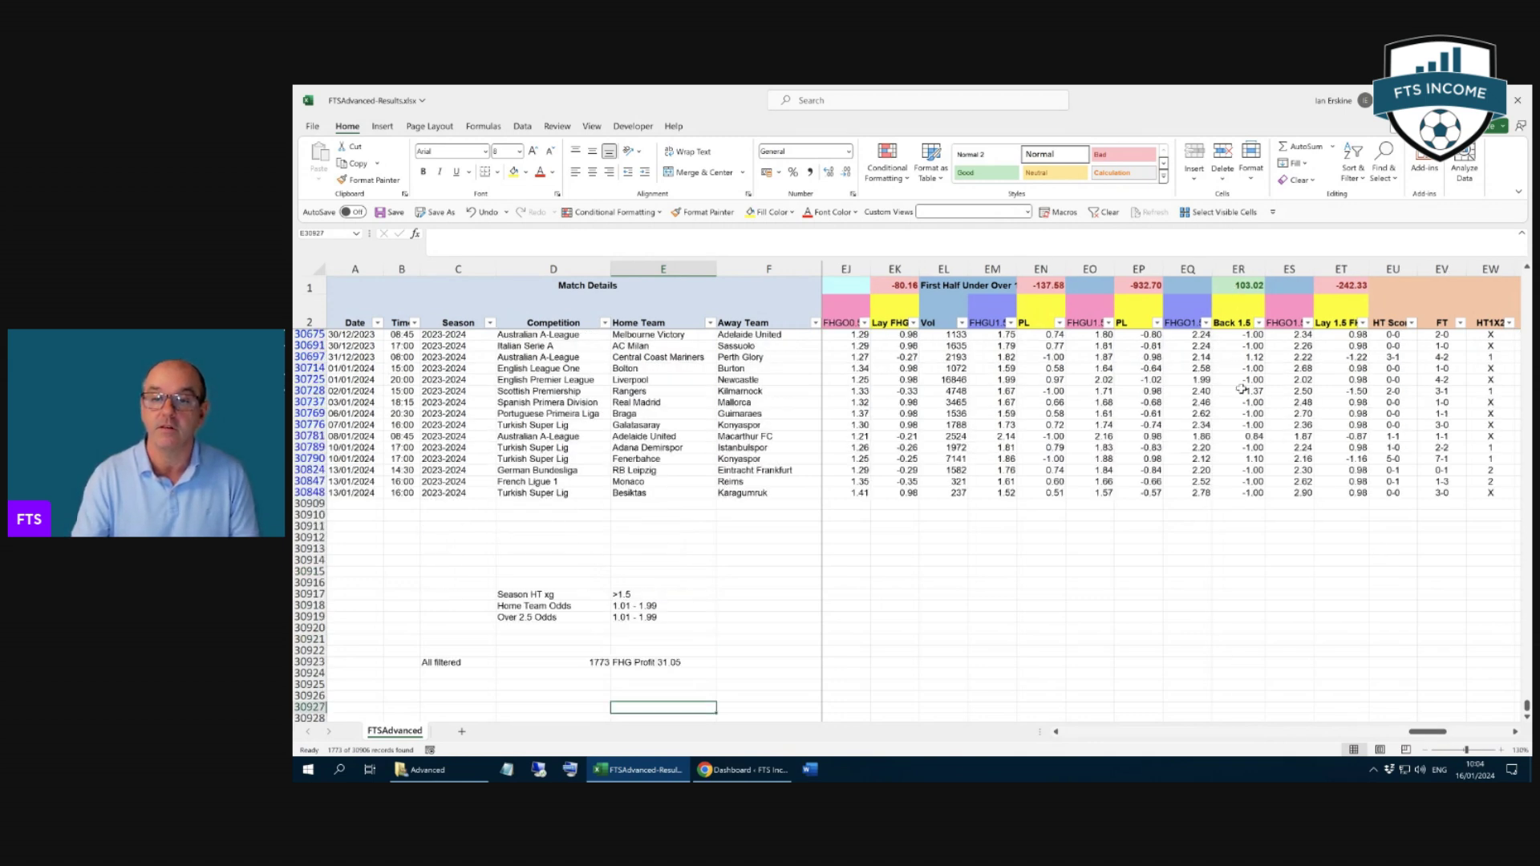
pyautogui.scroll(2, 1241, 389)
pyautogui.moveTo(1250, 380); pyautogui.dragTo(1245, 560)
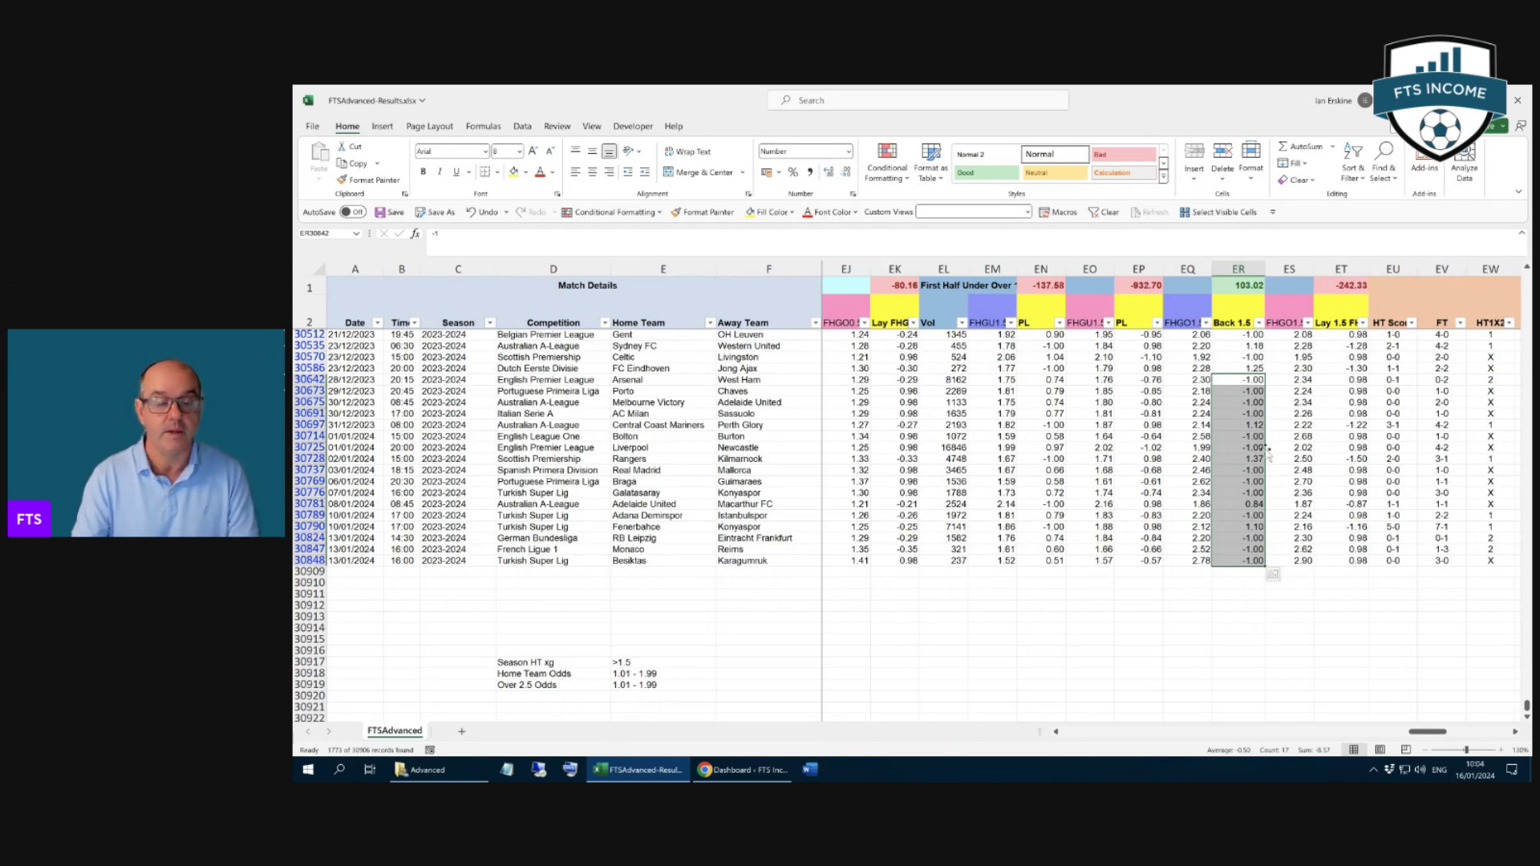
pyautogui.scroll(1, 1268, 454)
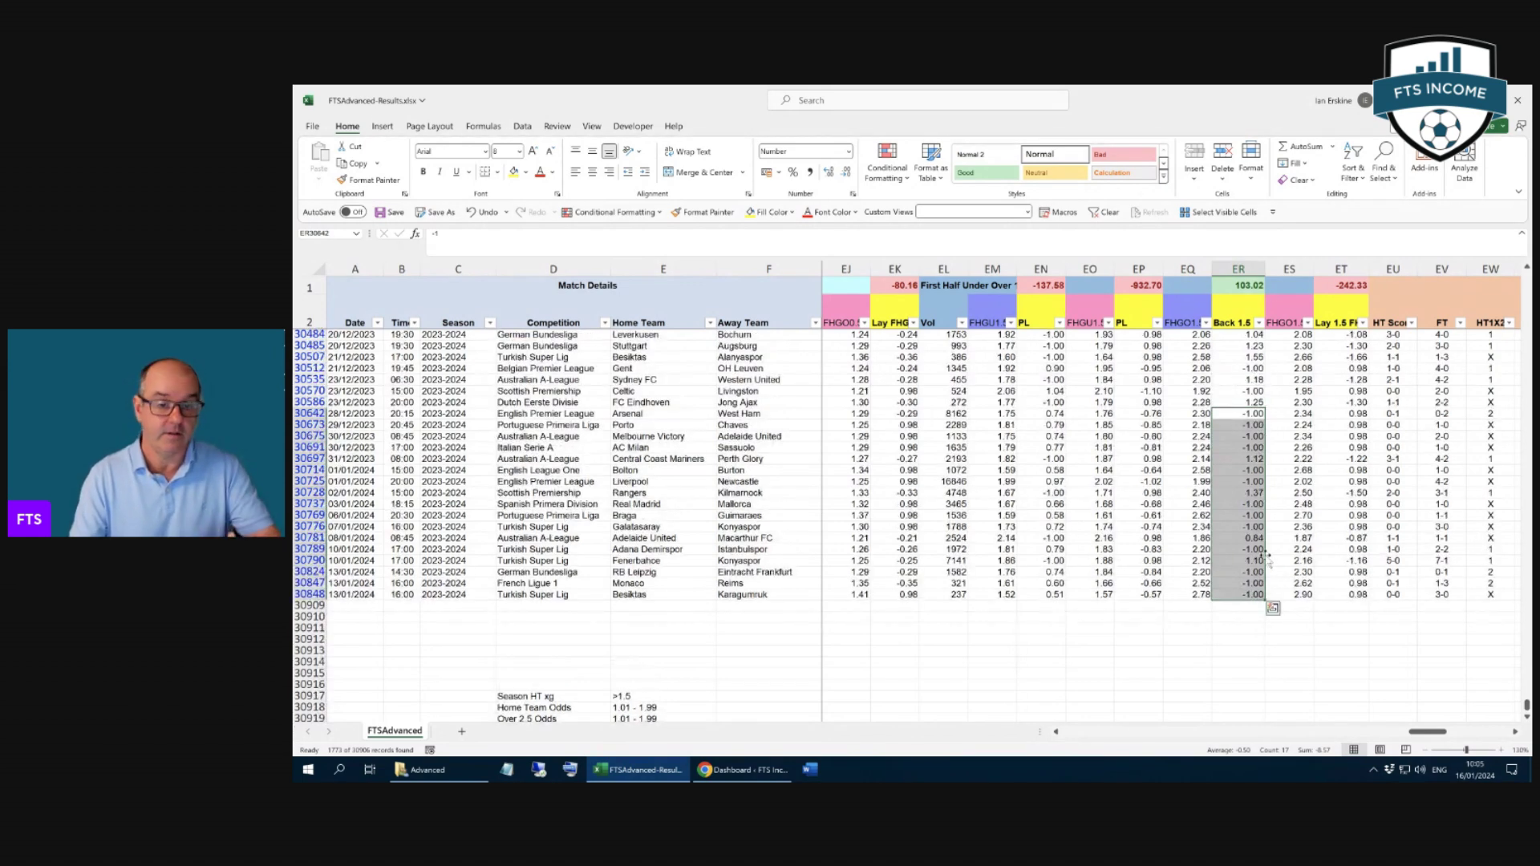
pyautogui.scroll(-5, 1268, 561)
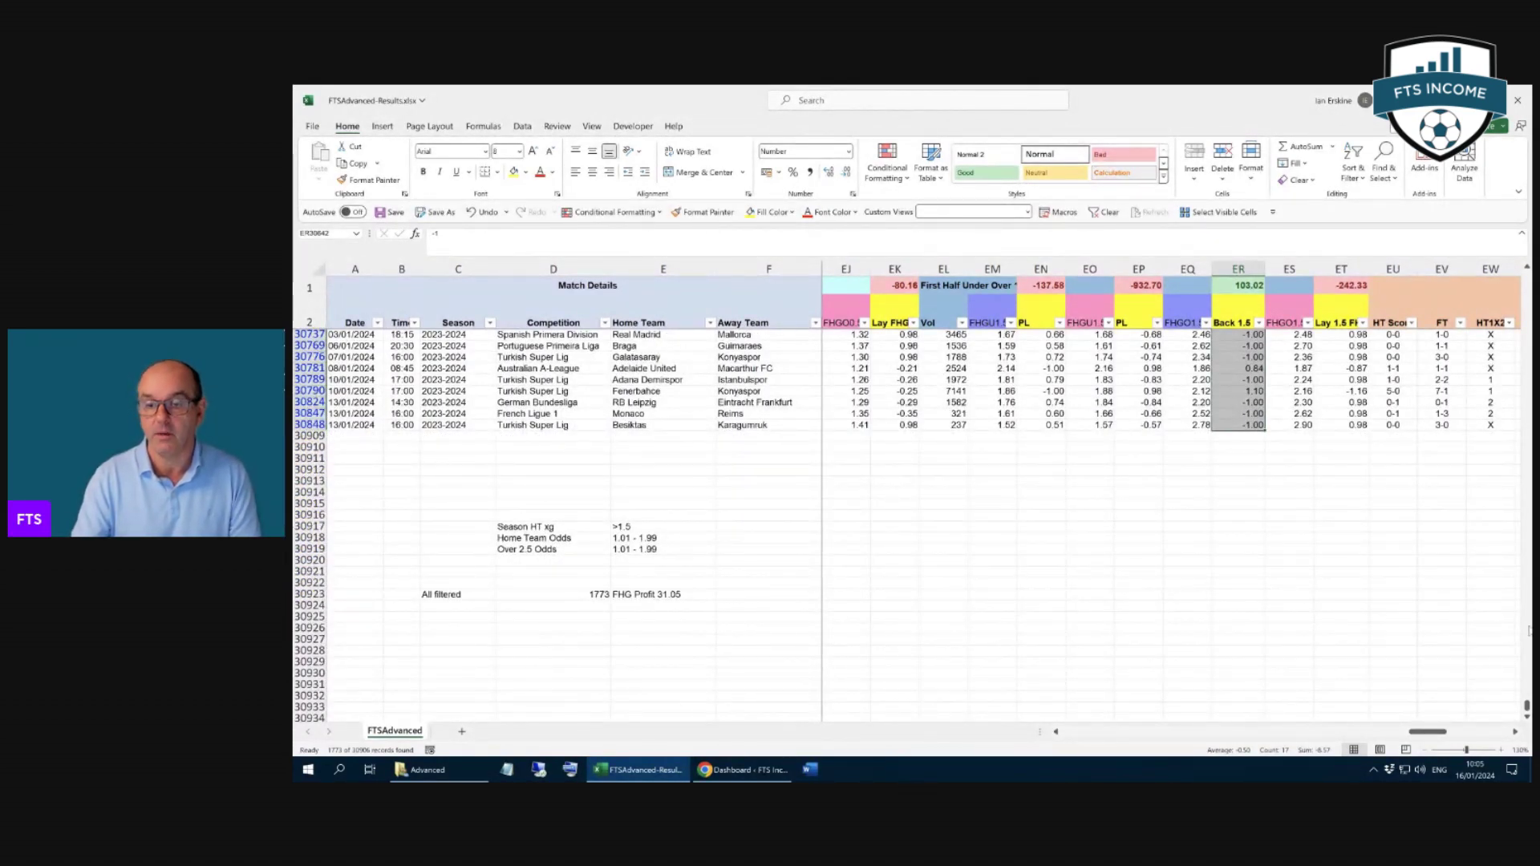
# Exclude goal minutes 1 to 11 in the filter of the GT1(1:45) column
pyautogui.hscroll(8, 1516, 733)
pyautogui.hscroll(5, 1516, 733)
pyautogui.doubleClick(1515, 733)
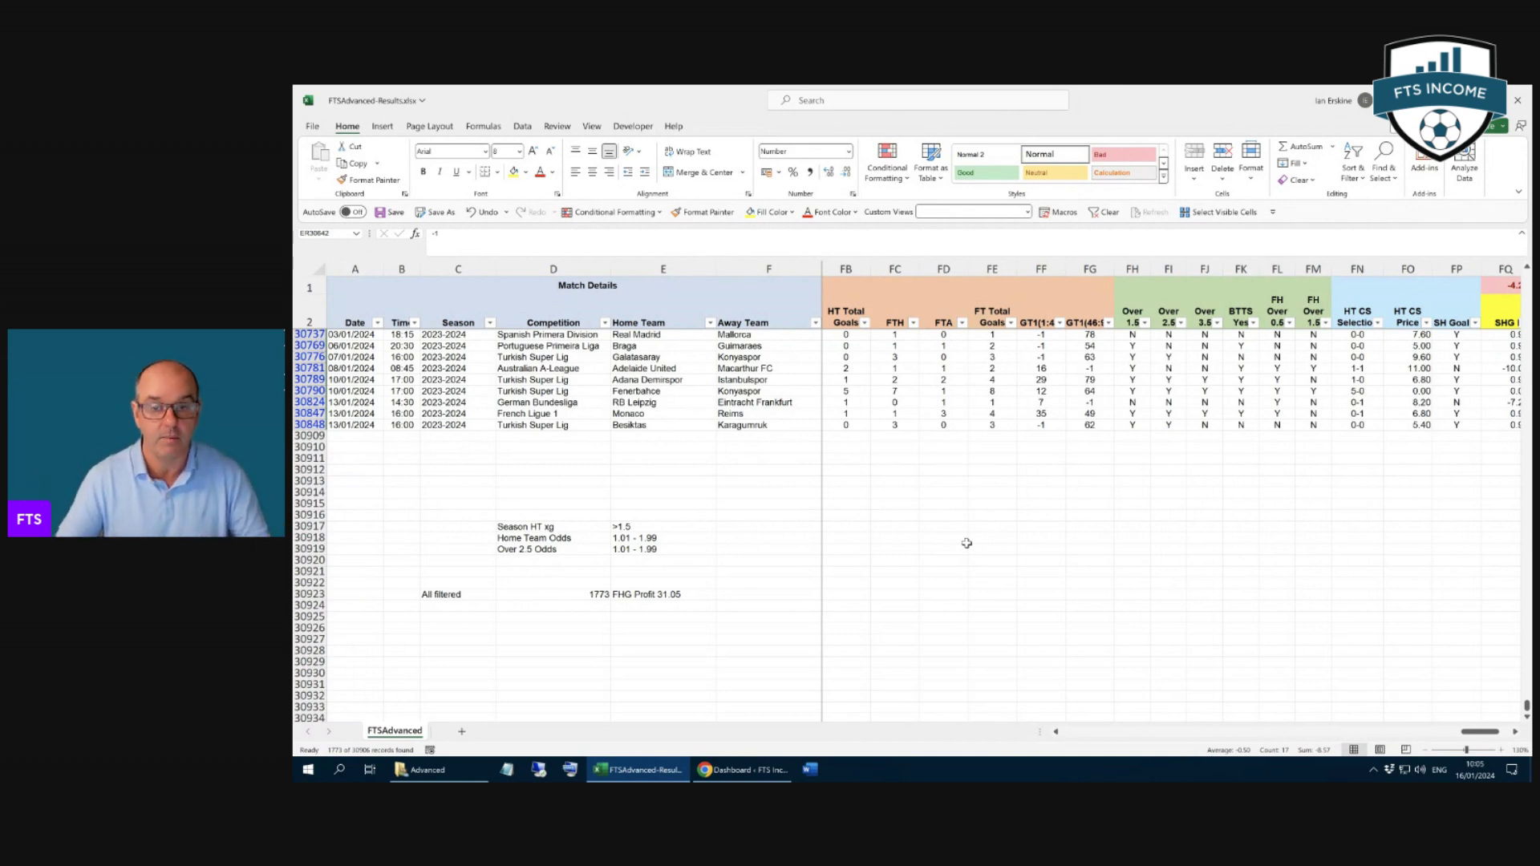
pyautogui.click(1061, 324)
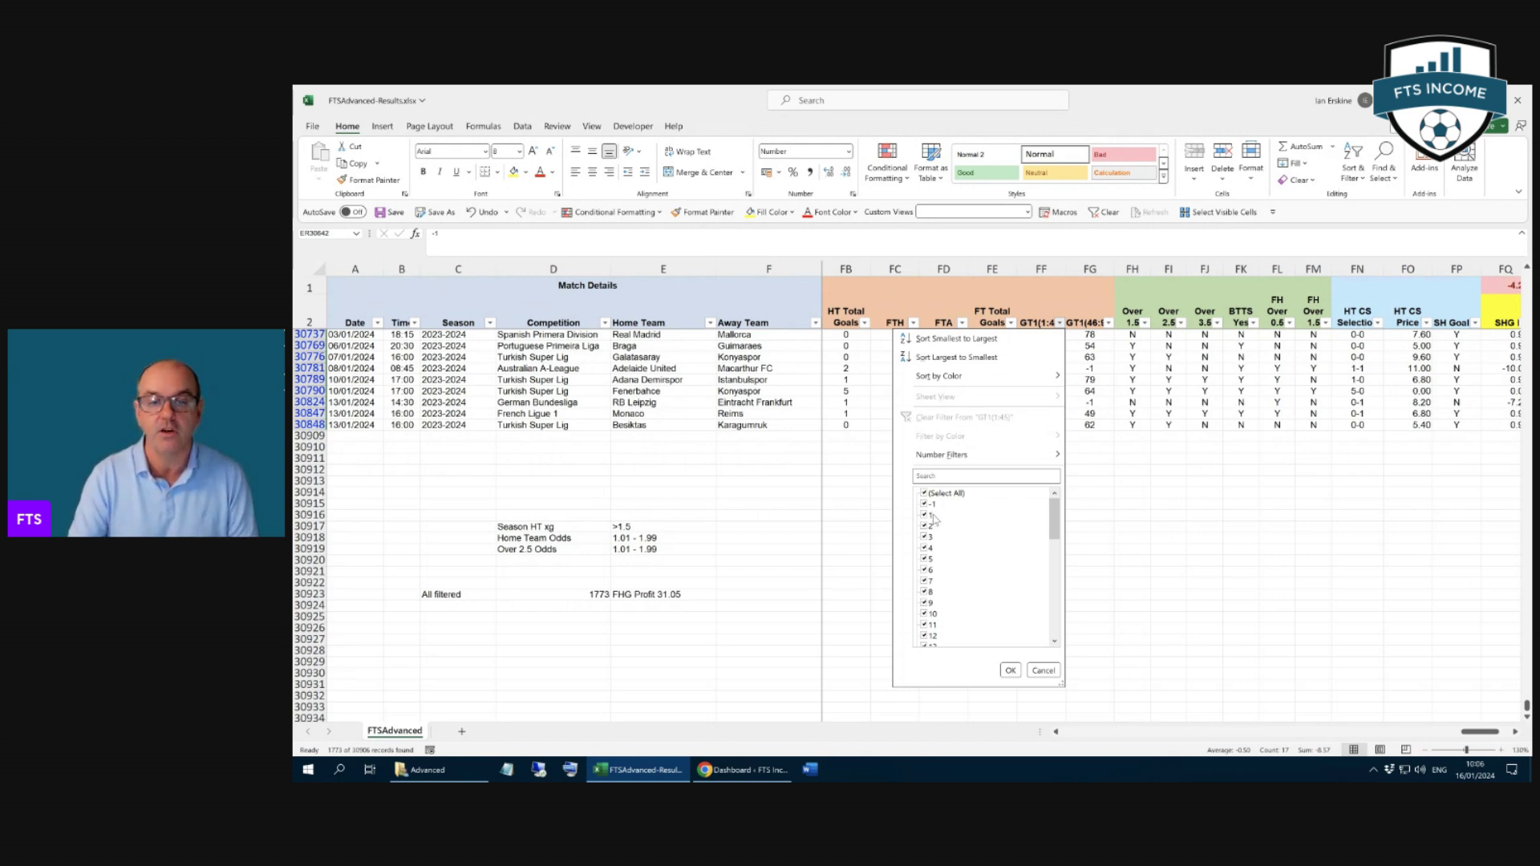
pyautogui.click(931, 515)
pyautogui.click(930, 525)
pyautogui.click(930, 537)
pyautogui.click(930, 547)
pyautogui.click(924, 560)
pyautogui.click(924, 570)
pyautogui.click(924, 592)
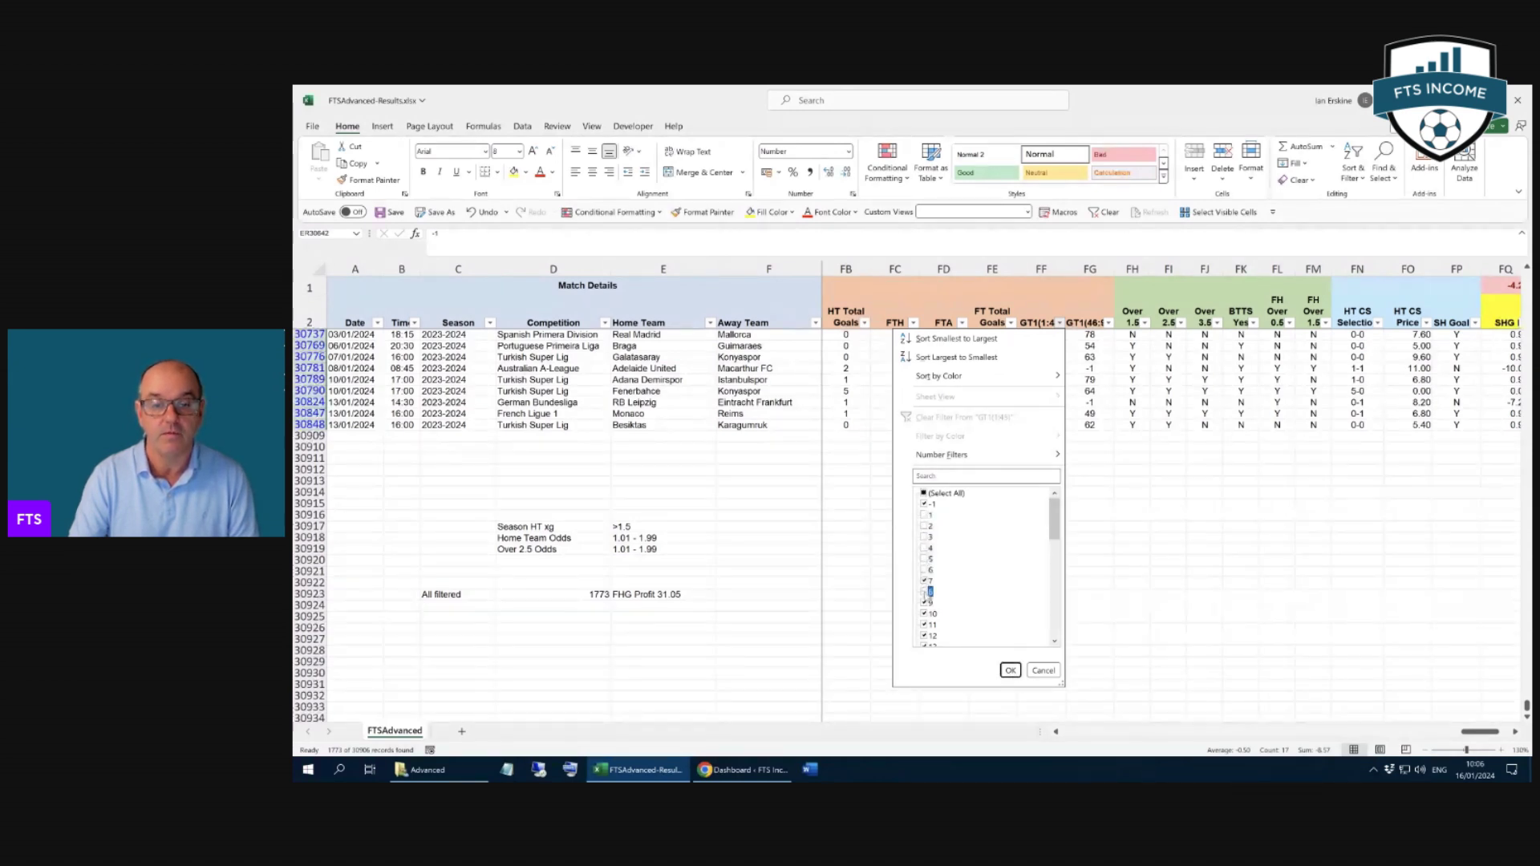
pyautogui.click(924, 580)
pyautogui.click(924, 602)
pyautogui.click(924, 614)
pyautogui.click(924, 625)
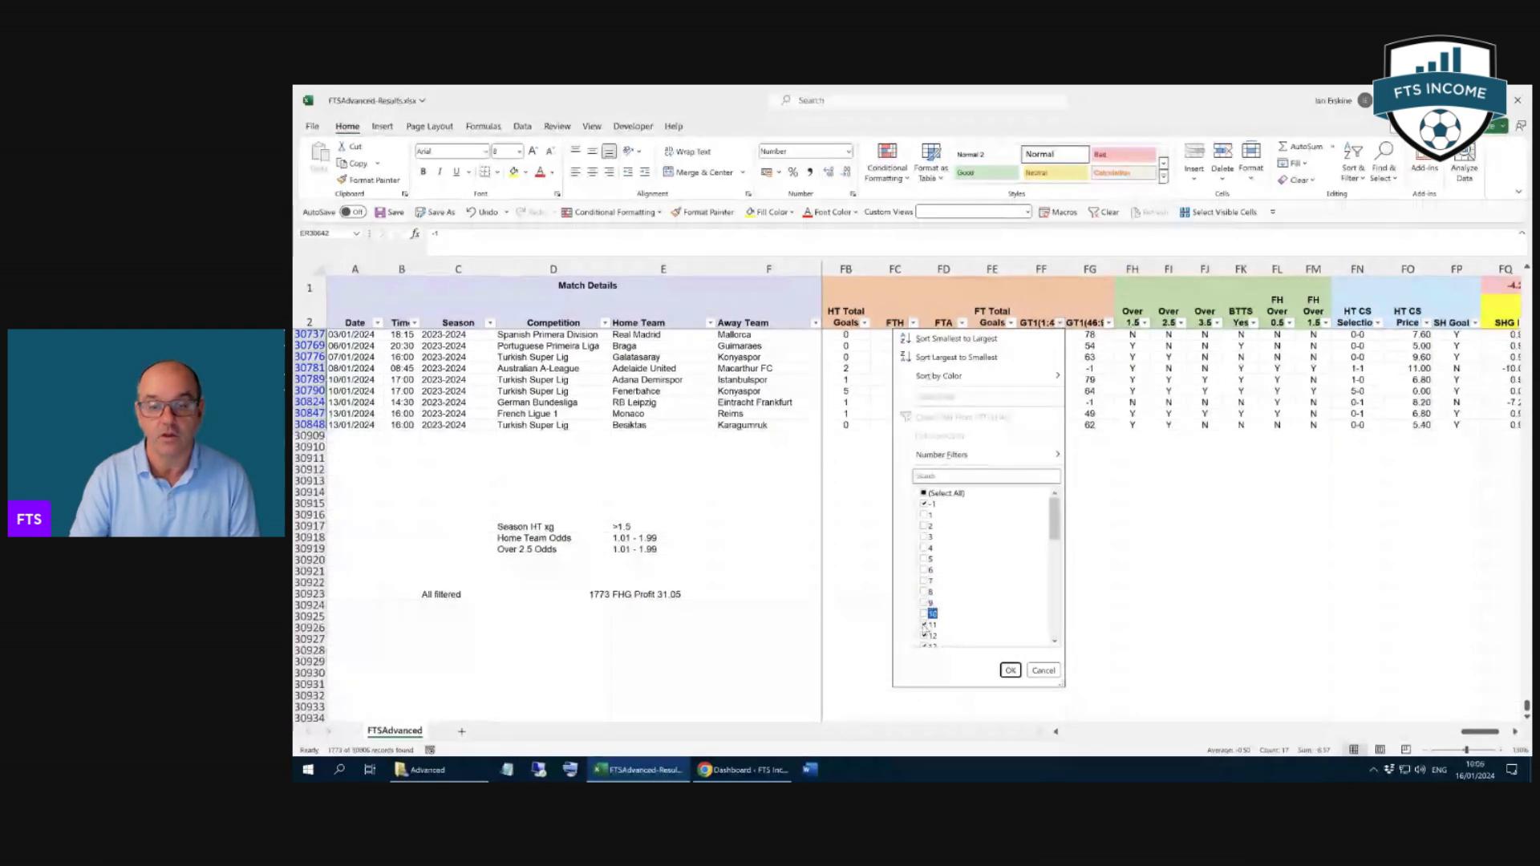
# Exclude goal minutes 12 to 18 as well in the GT1(1:45) filter
pyautogui.click(1055, 642)
pyautogui.click(1054, 642)
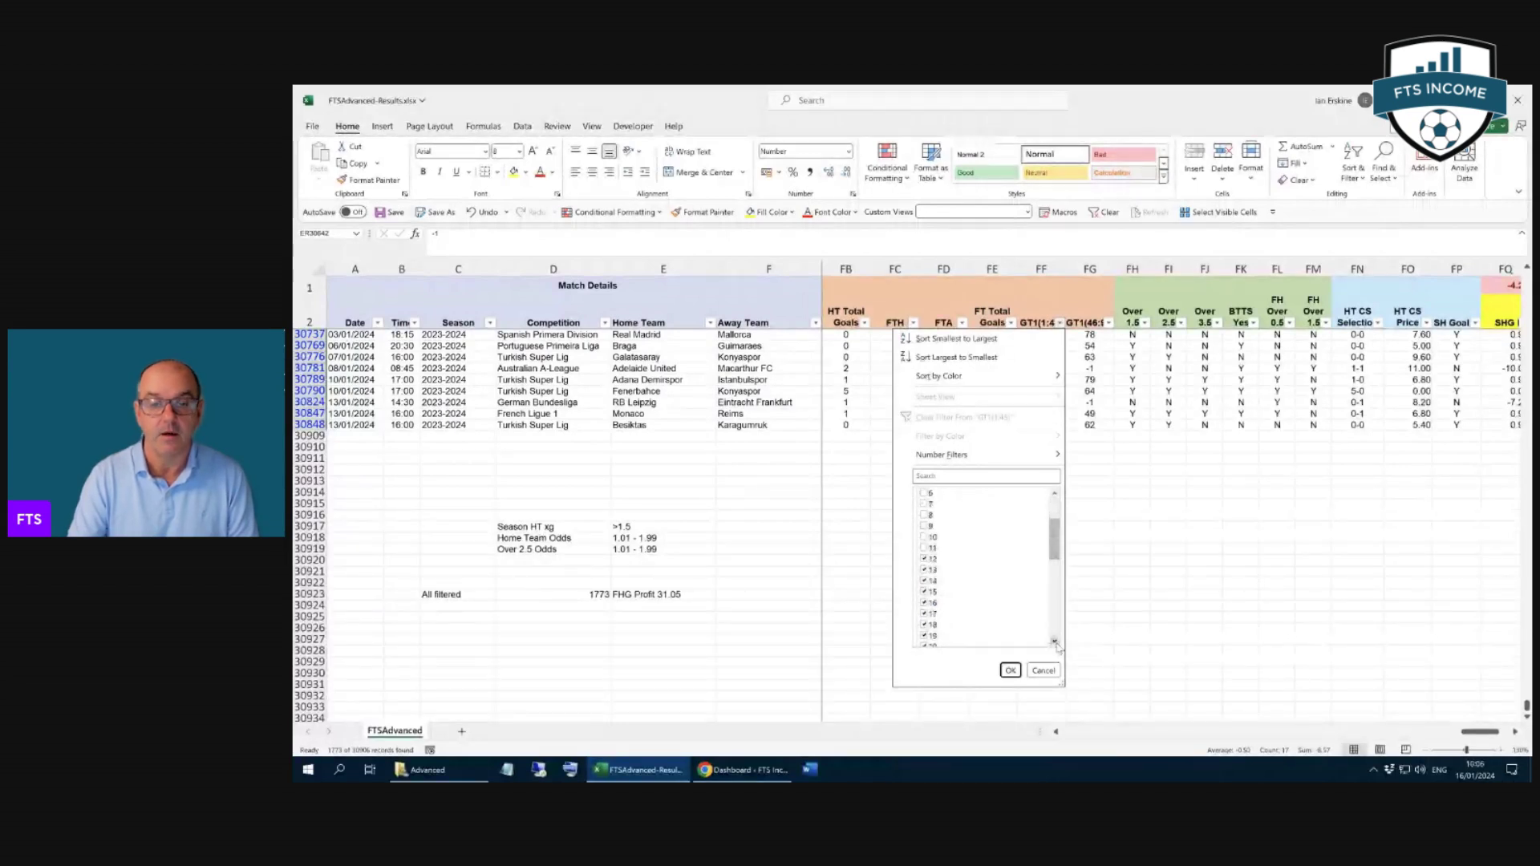
pyautogui.click(929, 559)
pyautogui.click(930, 569)
pyautogui.click(932, 580)
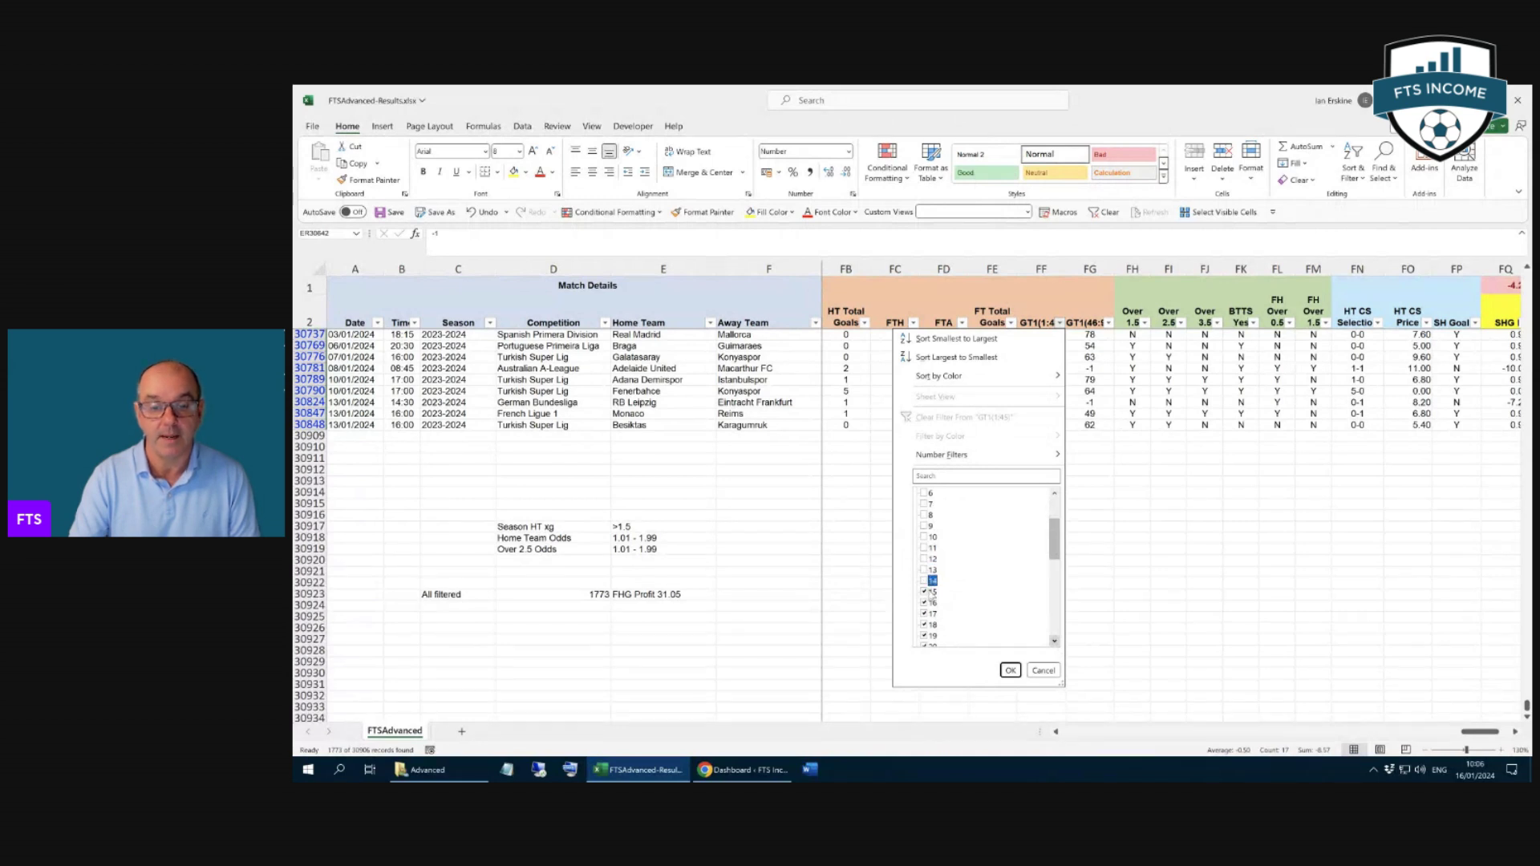
pyautogui.click(931, 591)
pyautogui.click(931, 602)
pyautogui.click(930, 614)
pyautogui.click(931, 624)
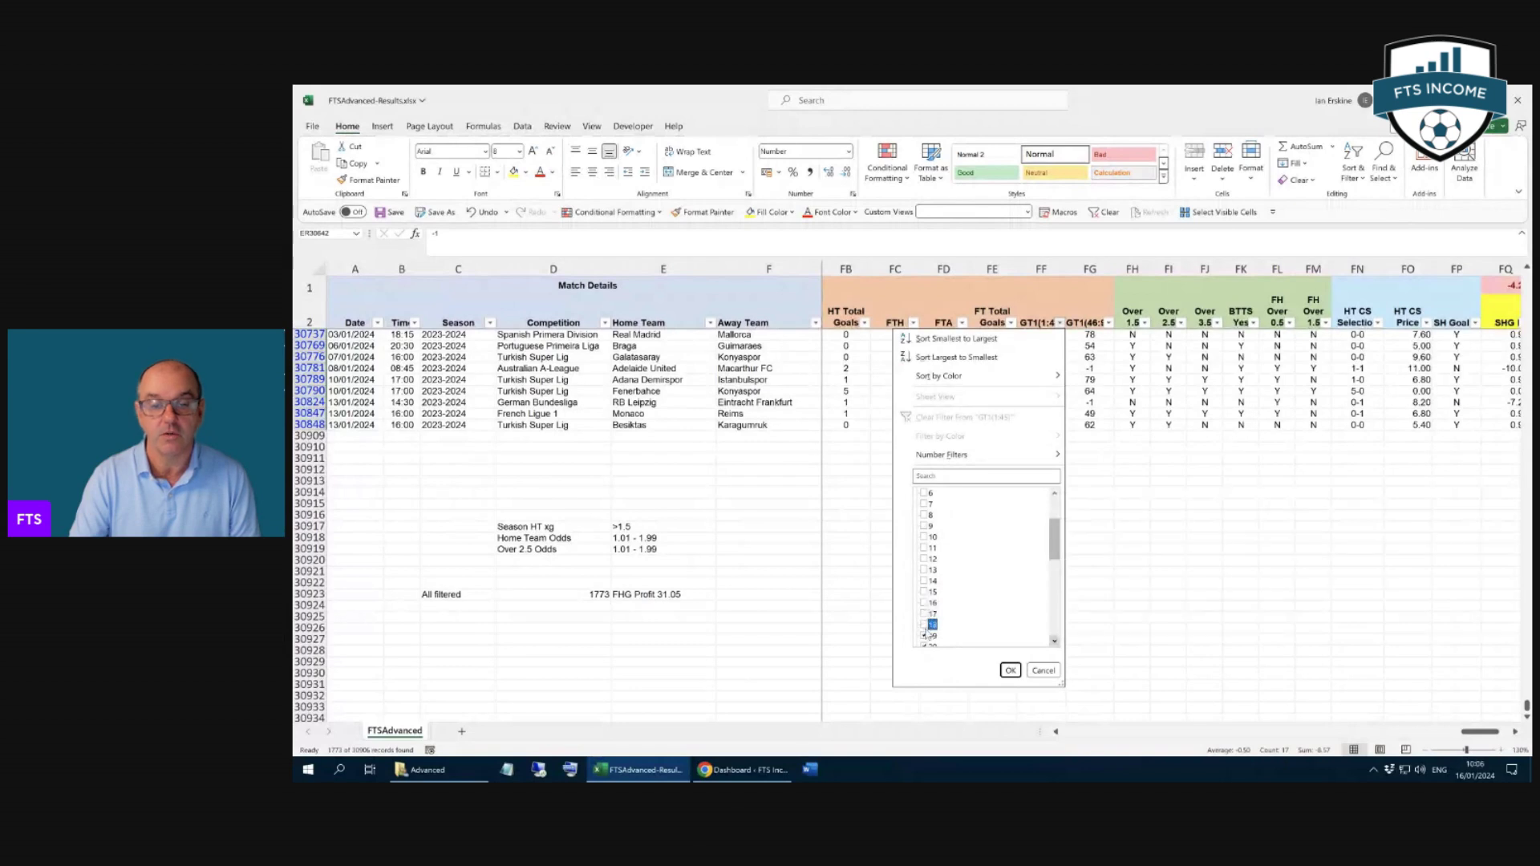
# Exclude goal minutes 19 to 24 and apply the GT1(1:45) filter, keeping -1 and minutes from 25 on
pyautogui.click(1054, 641)
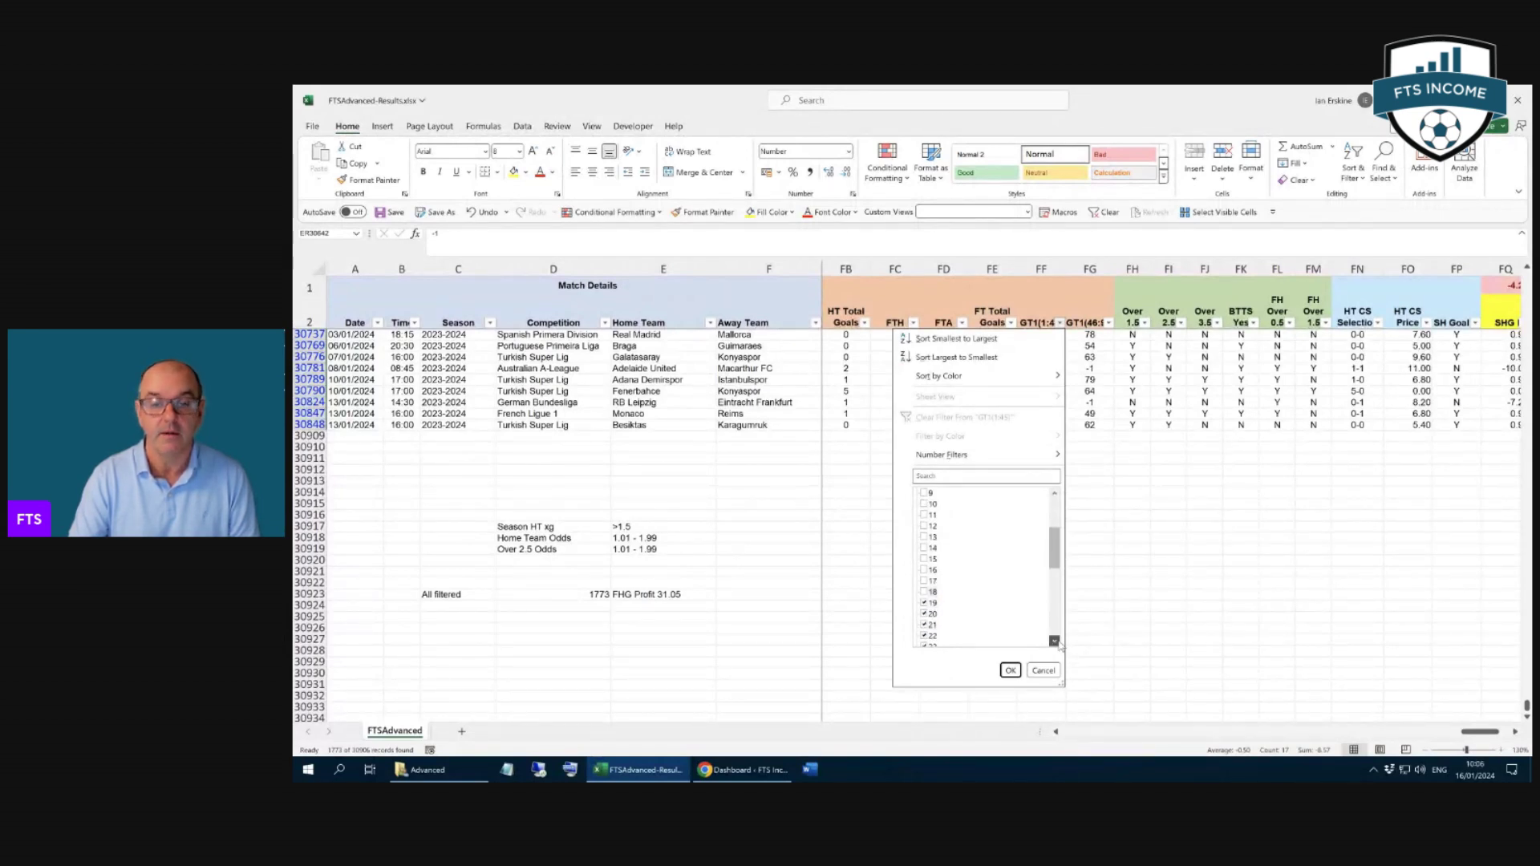
pyautogui.click(932, 548)
pyautogui.click(932, 559)
pyautogui.click(932, 569)
pyautogui.click(932, 581)
pyautogui.click(932, 602)
pyautogui.click(932, 591)
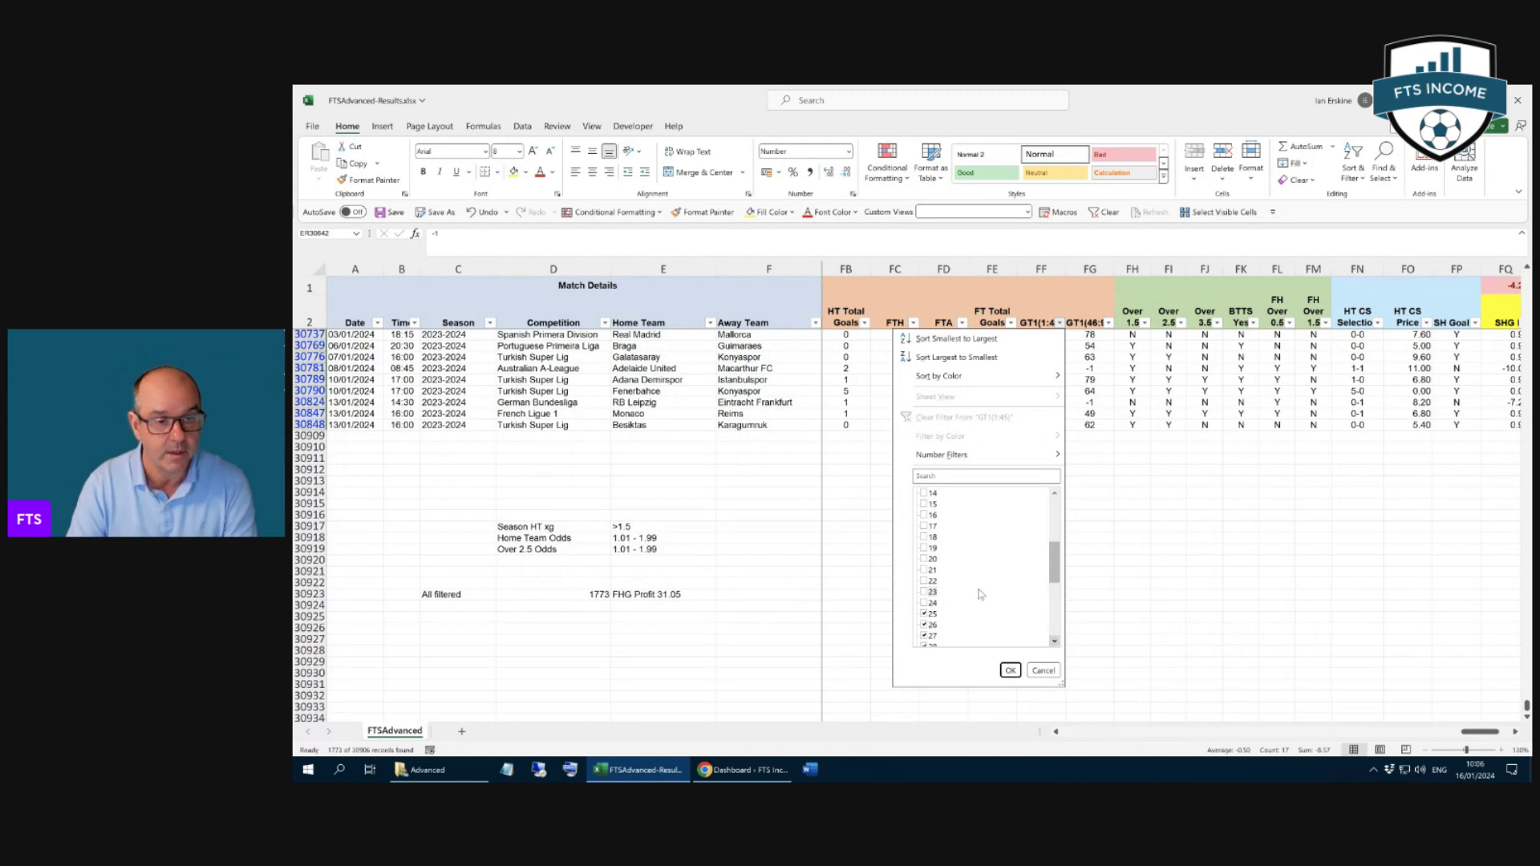
pyautogui.click(1010, 670)
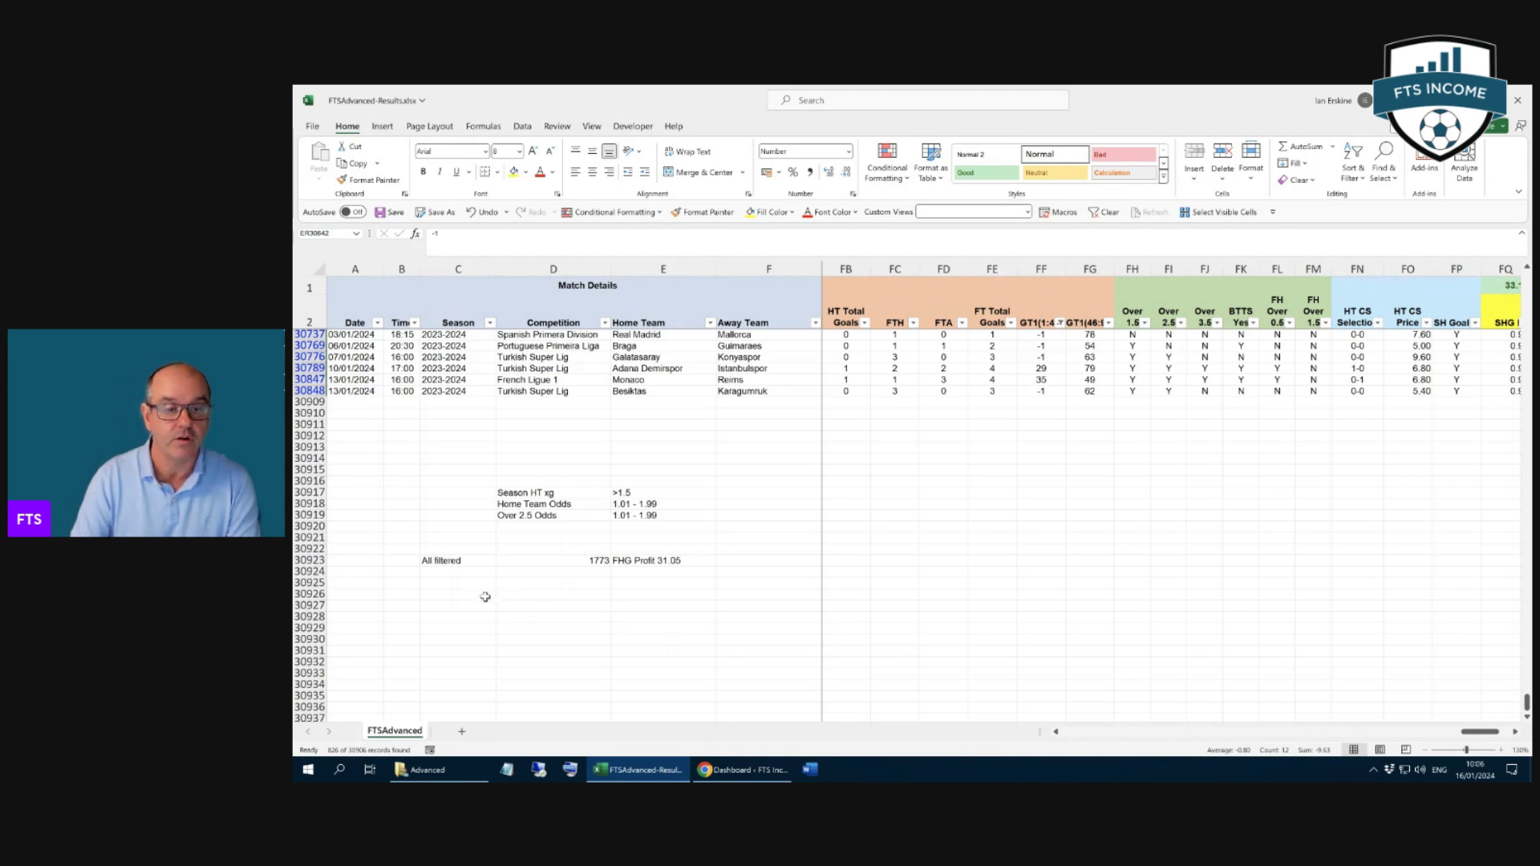
# Record the count of goalless matches, entering Games still 0-0 on 25 in C30926 and 826 in D30926
pyautogui.click(476, 594)
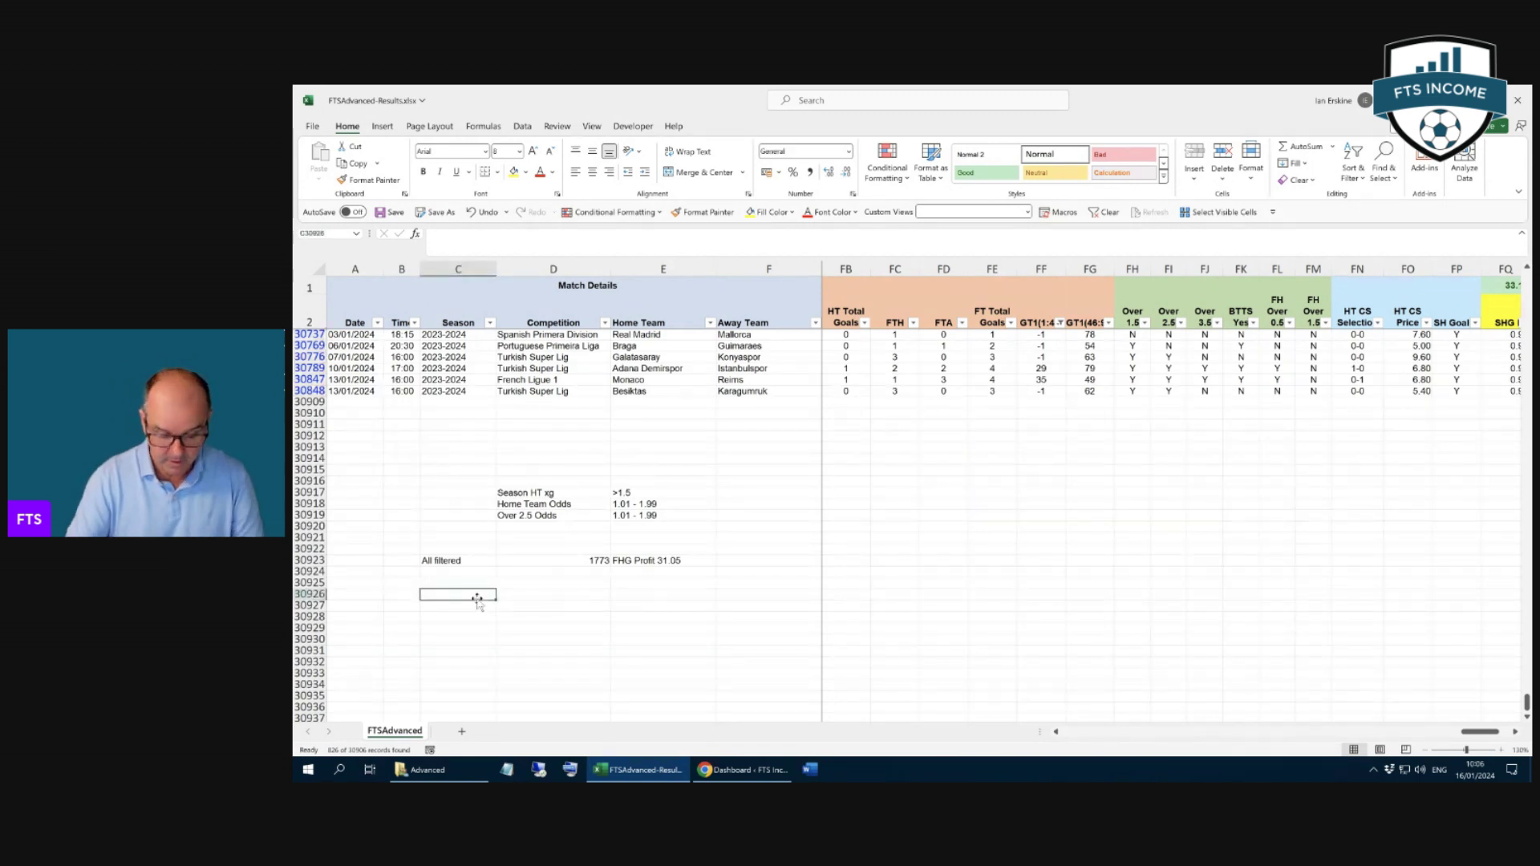
pyautogui.write('Games still 0-0 on 25')
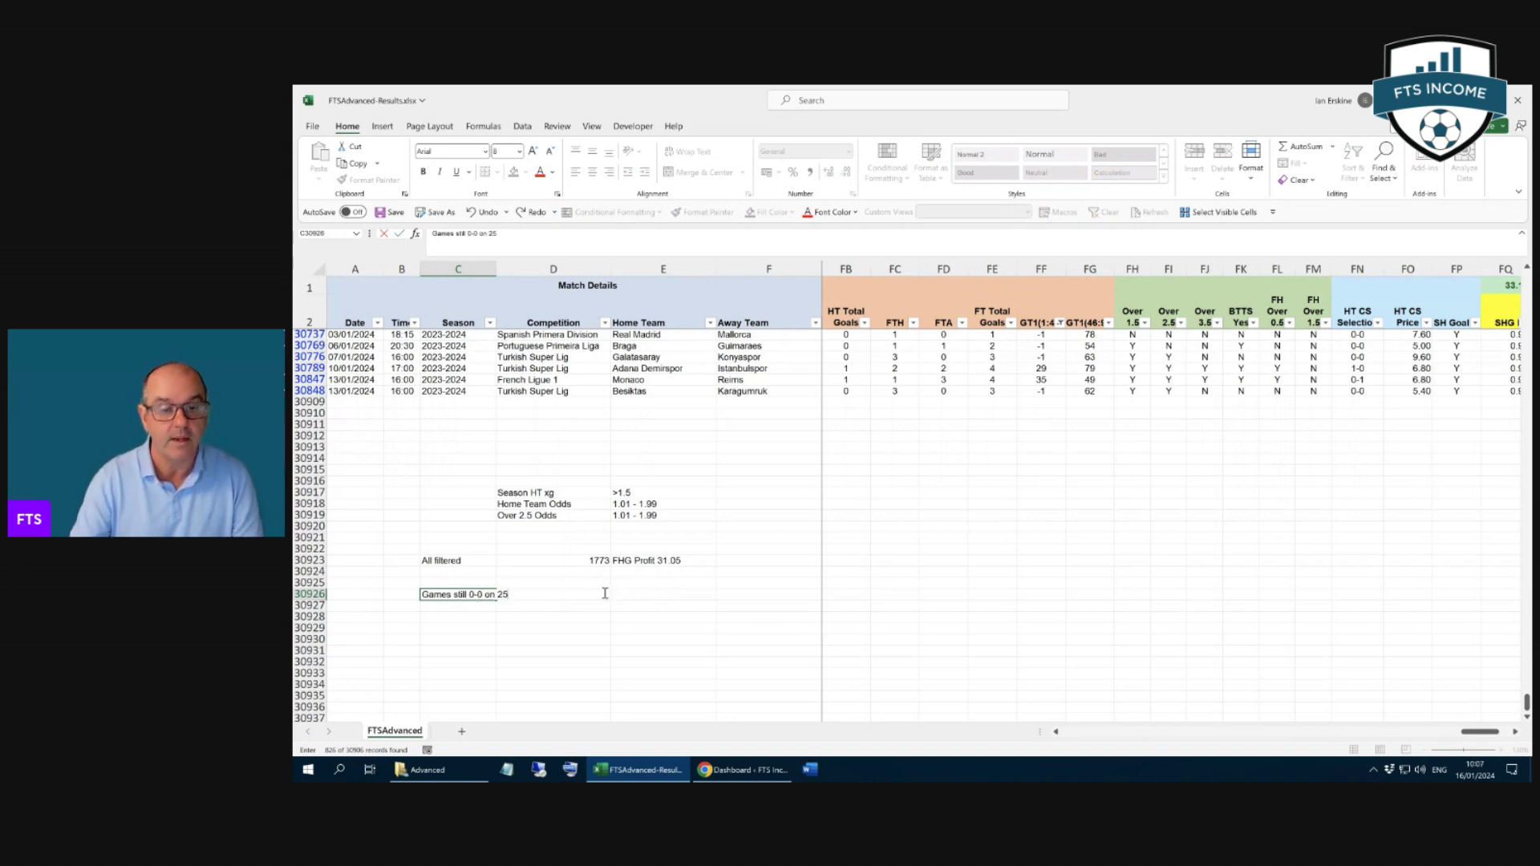
pyautogui.click(599, 616)
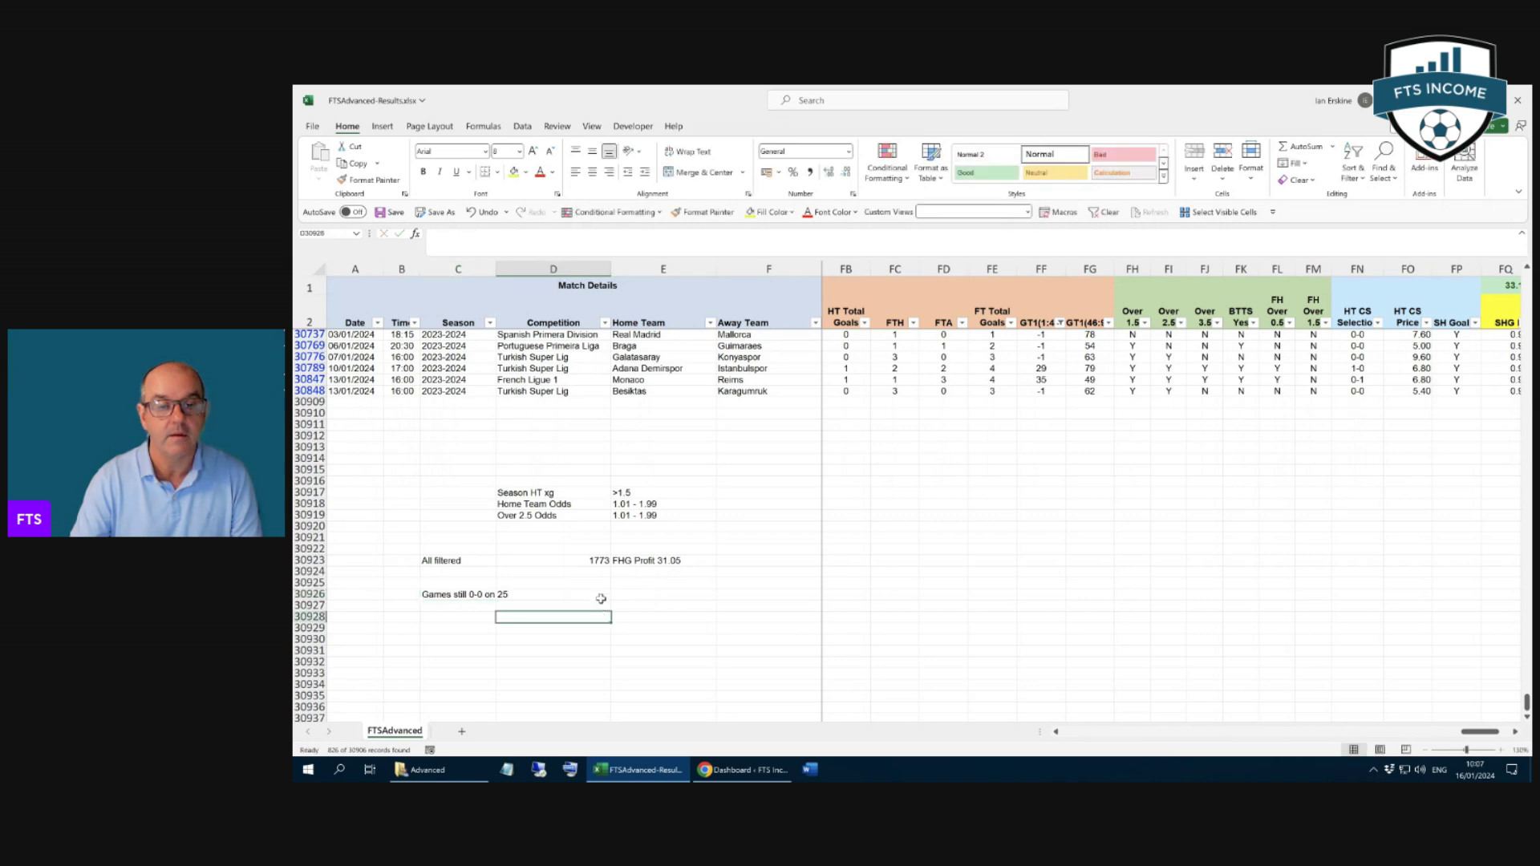
pyautogui.click(600, 594)
pyautogui.write('25')
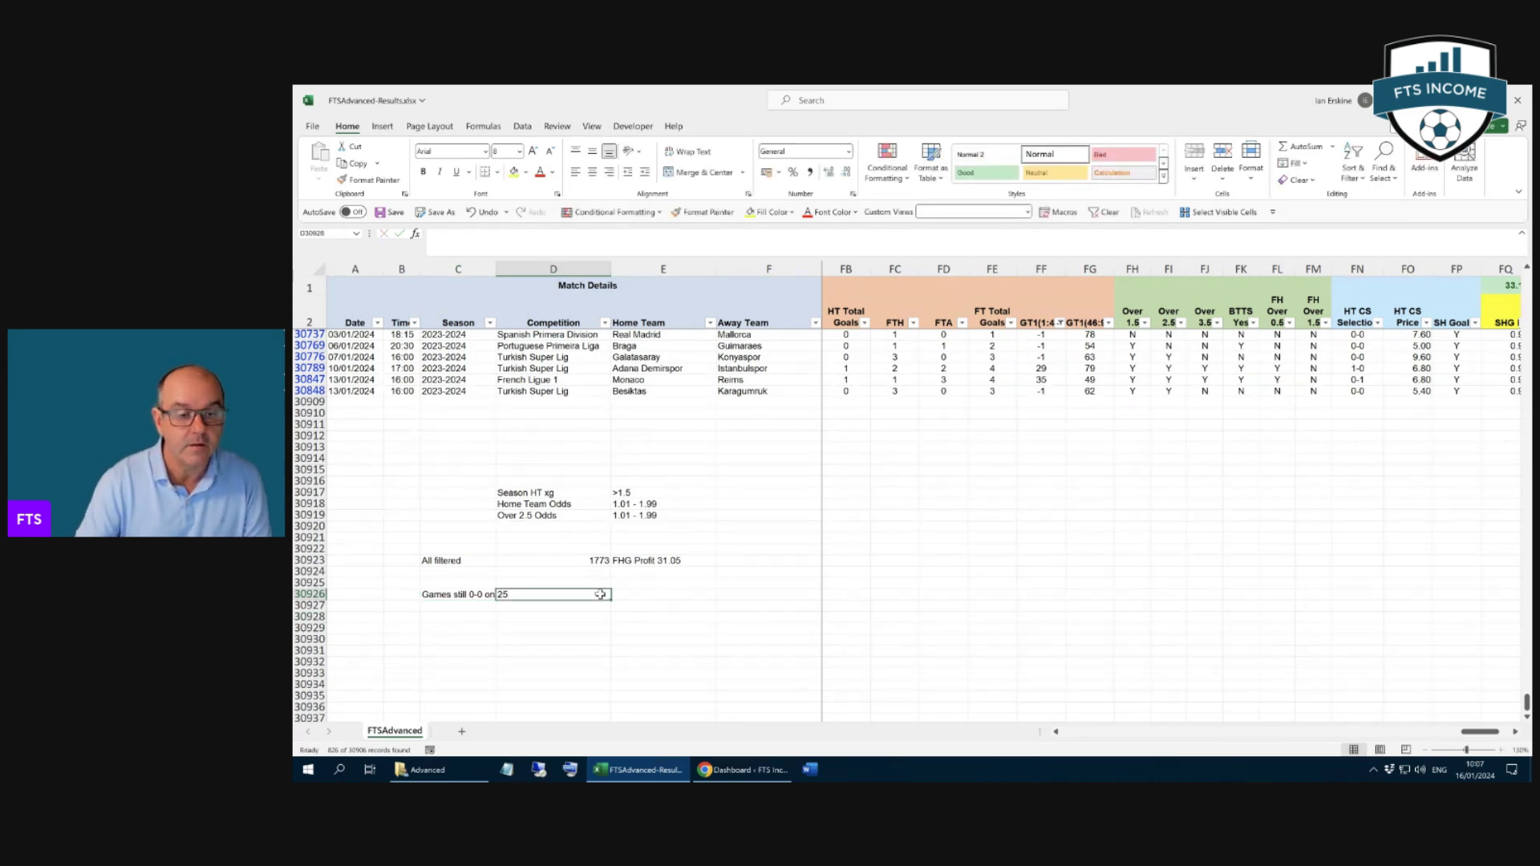
pyautogui.write('826')
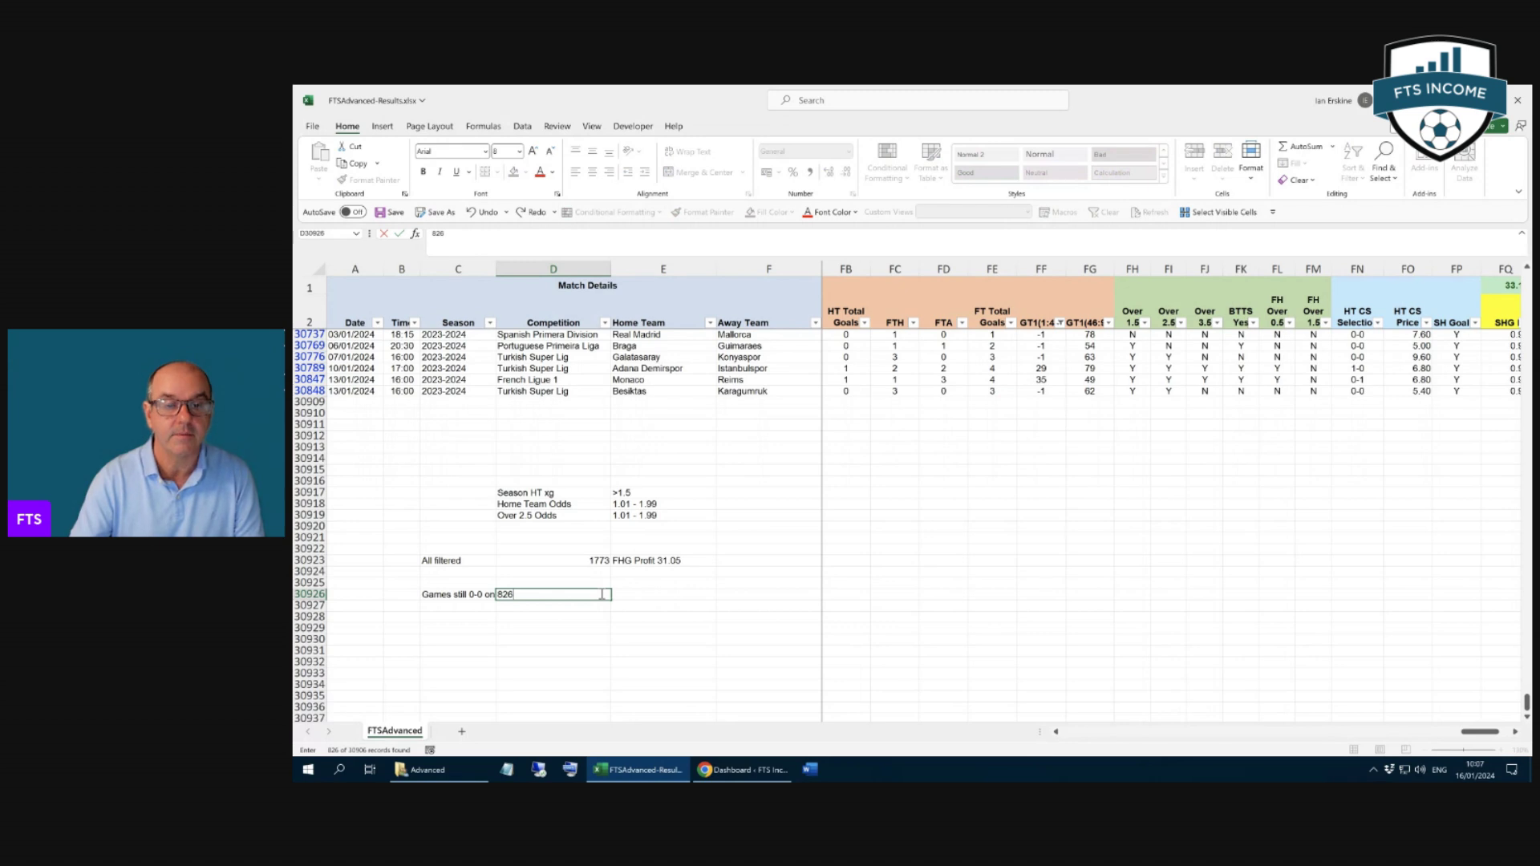
# Widen the Season column slightly so the label in C30926 fits fully
pyautogui.click(497, 268)
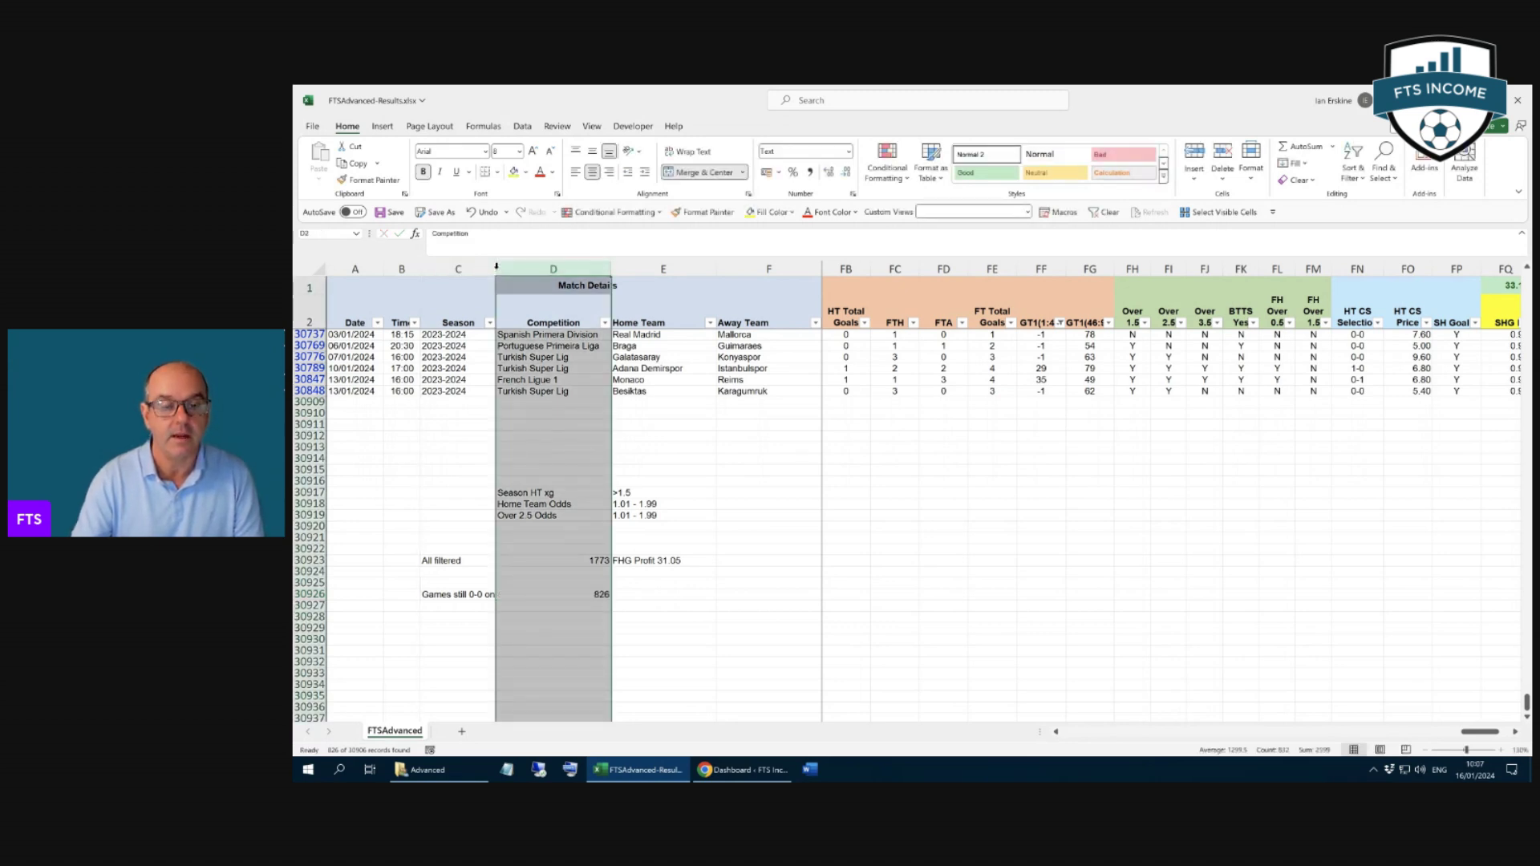
pyautogui.moveTo(497, 268); pyautogui.dragTo(511, 268)
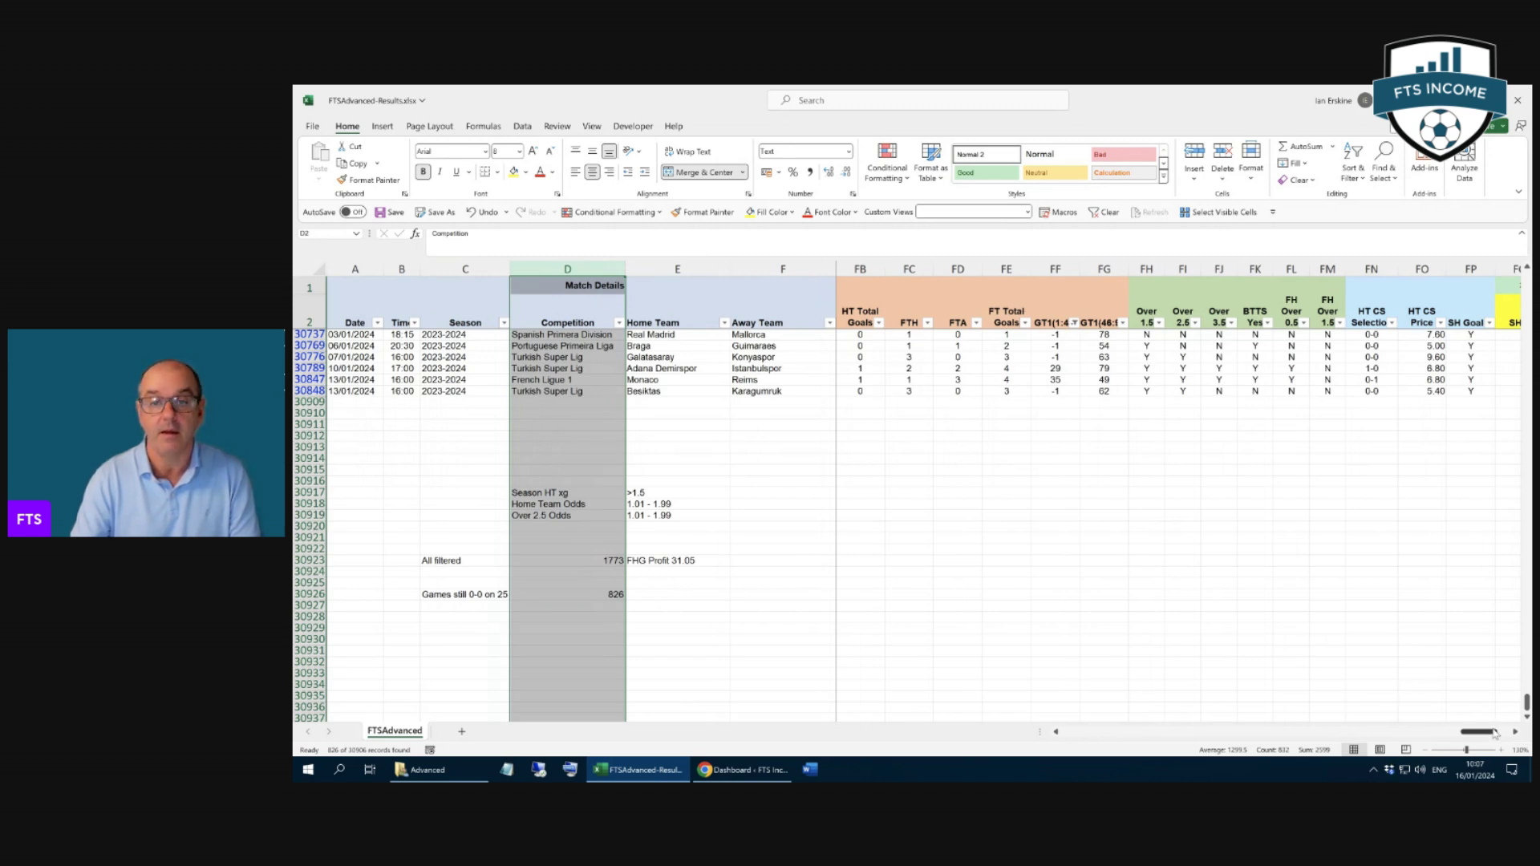
pyautogui.click(1411, 650)
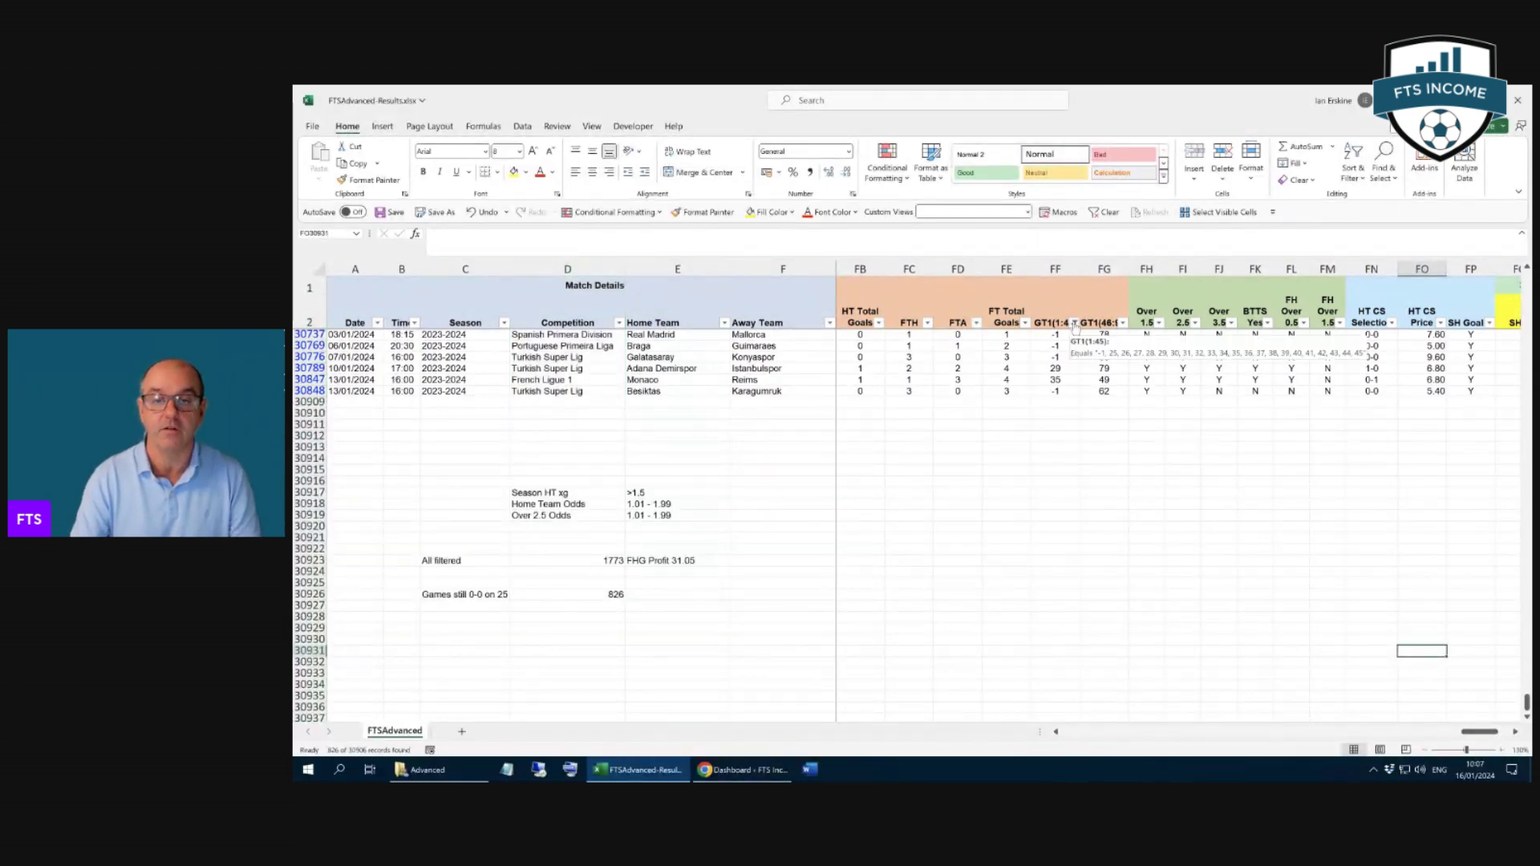
# Add the labels Games with a goal in C30928 and Games No Goal in C30929
pyautogui.click(473, 618)
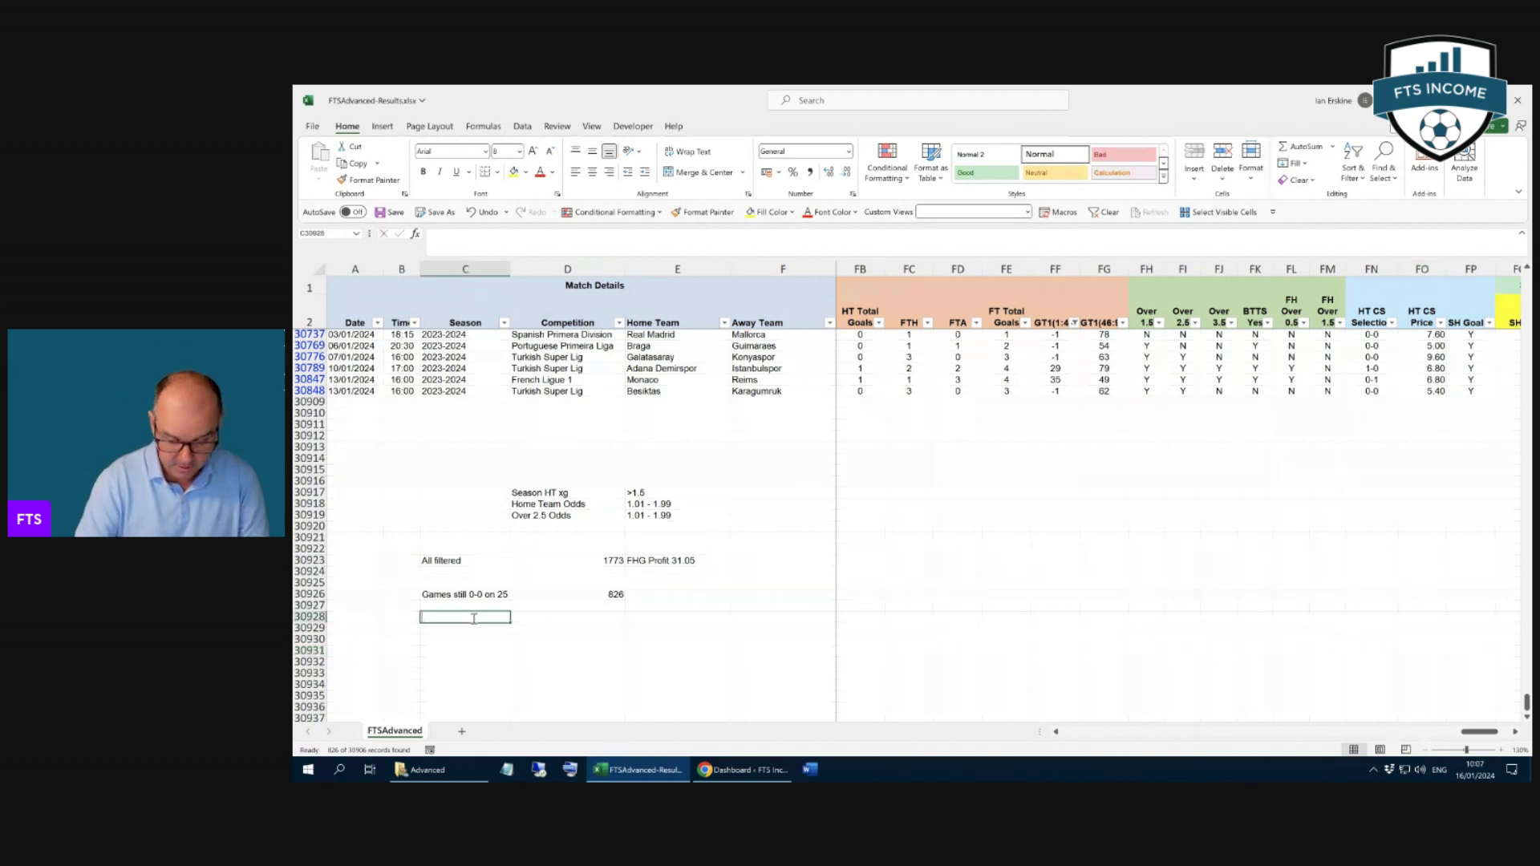
pyautogui.write('Games with a g')
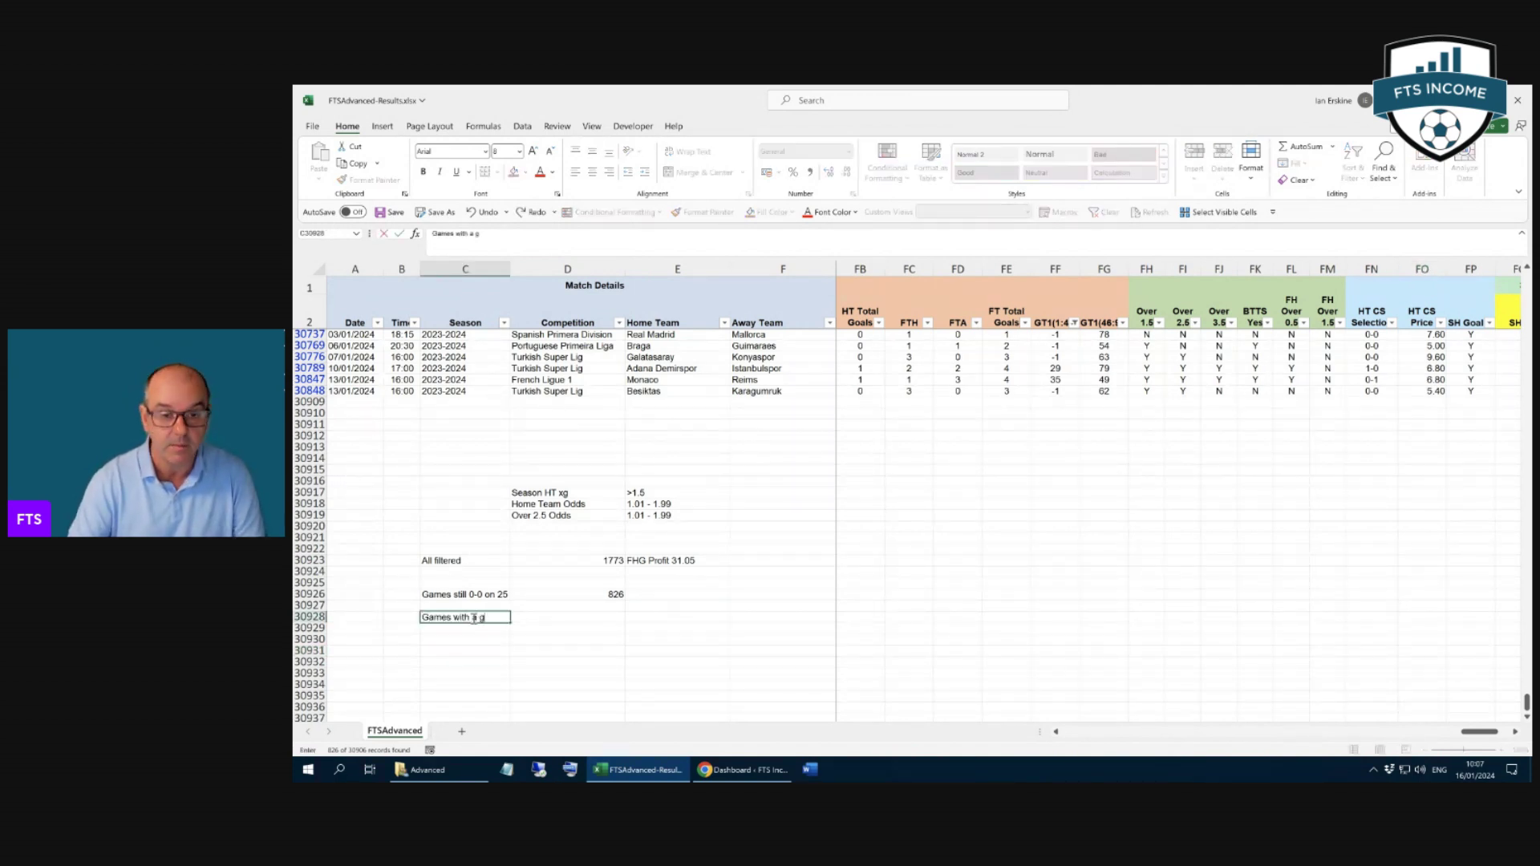
pyautogui.press('BackSpace')
pyautogui.press('BackSpace')
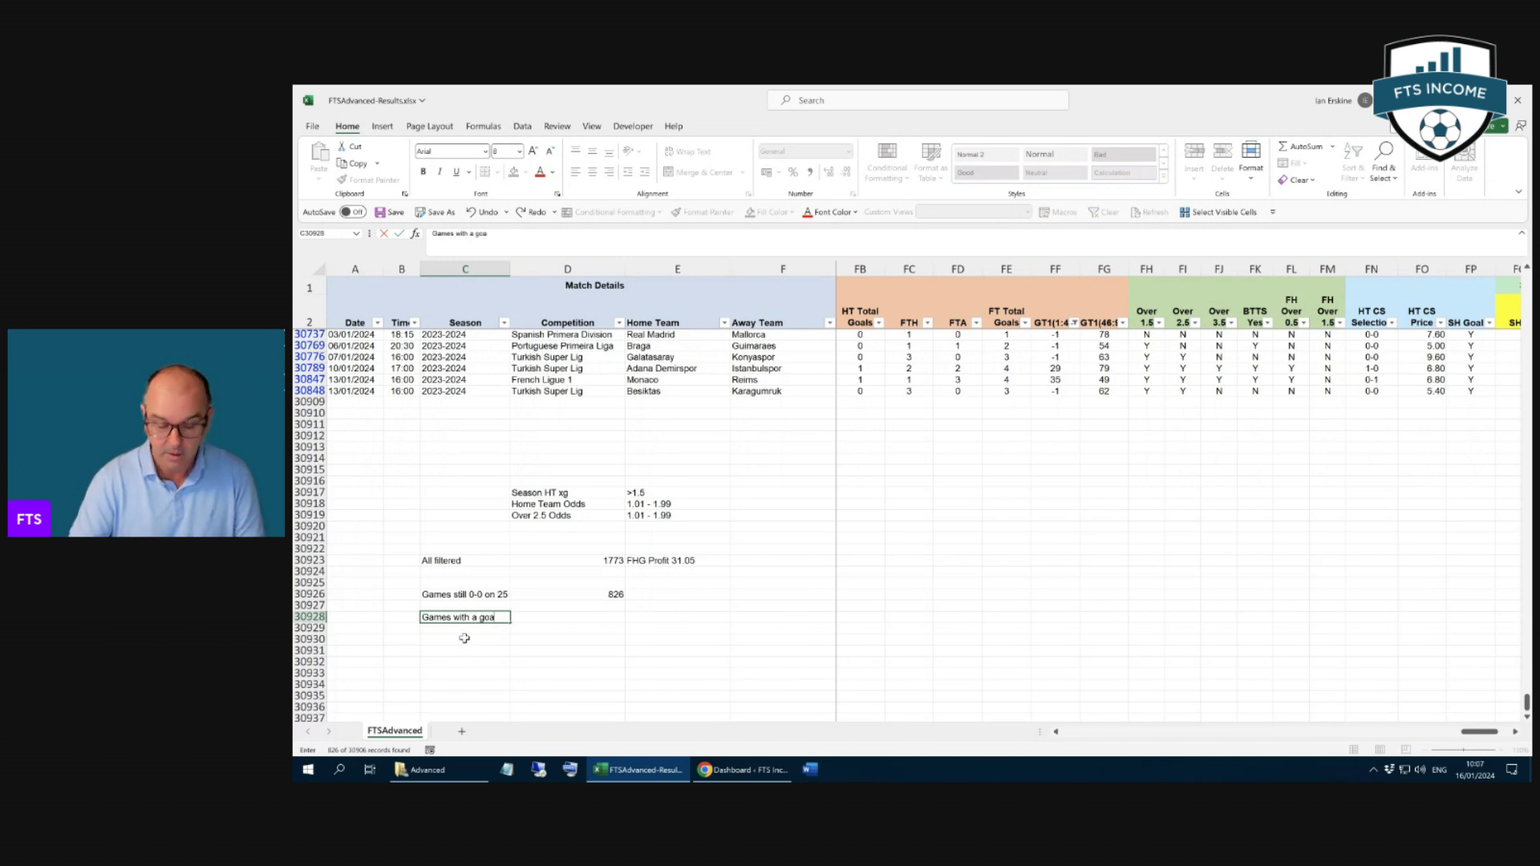
pyautogui.write('al')
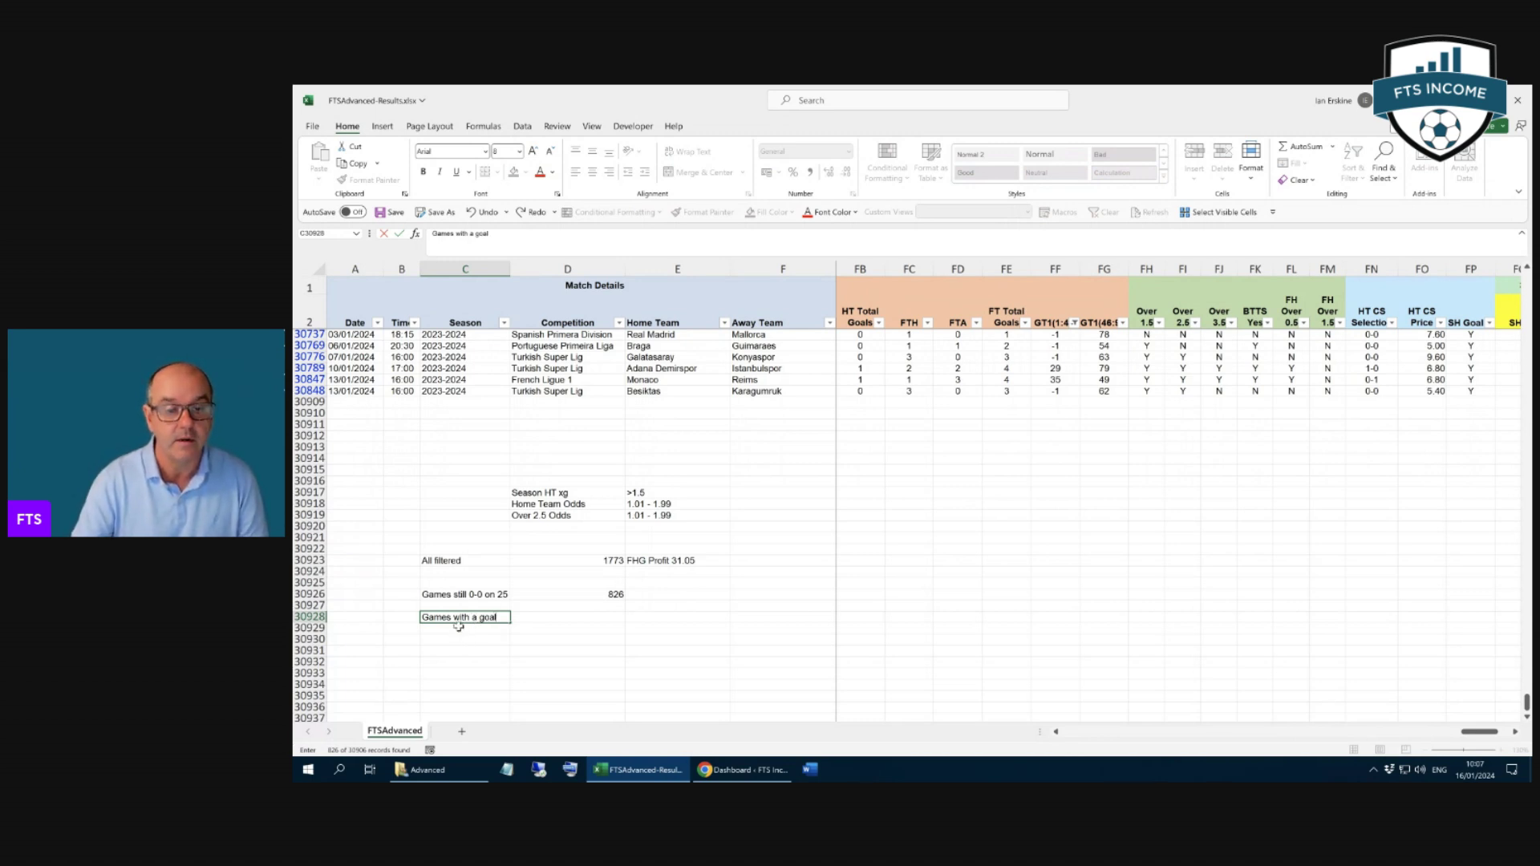
pyautogui.press('Return')
pyautogui.write('Games No Goa')
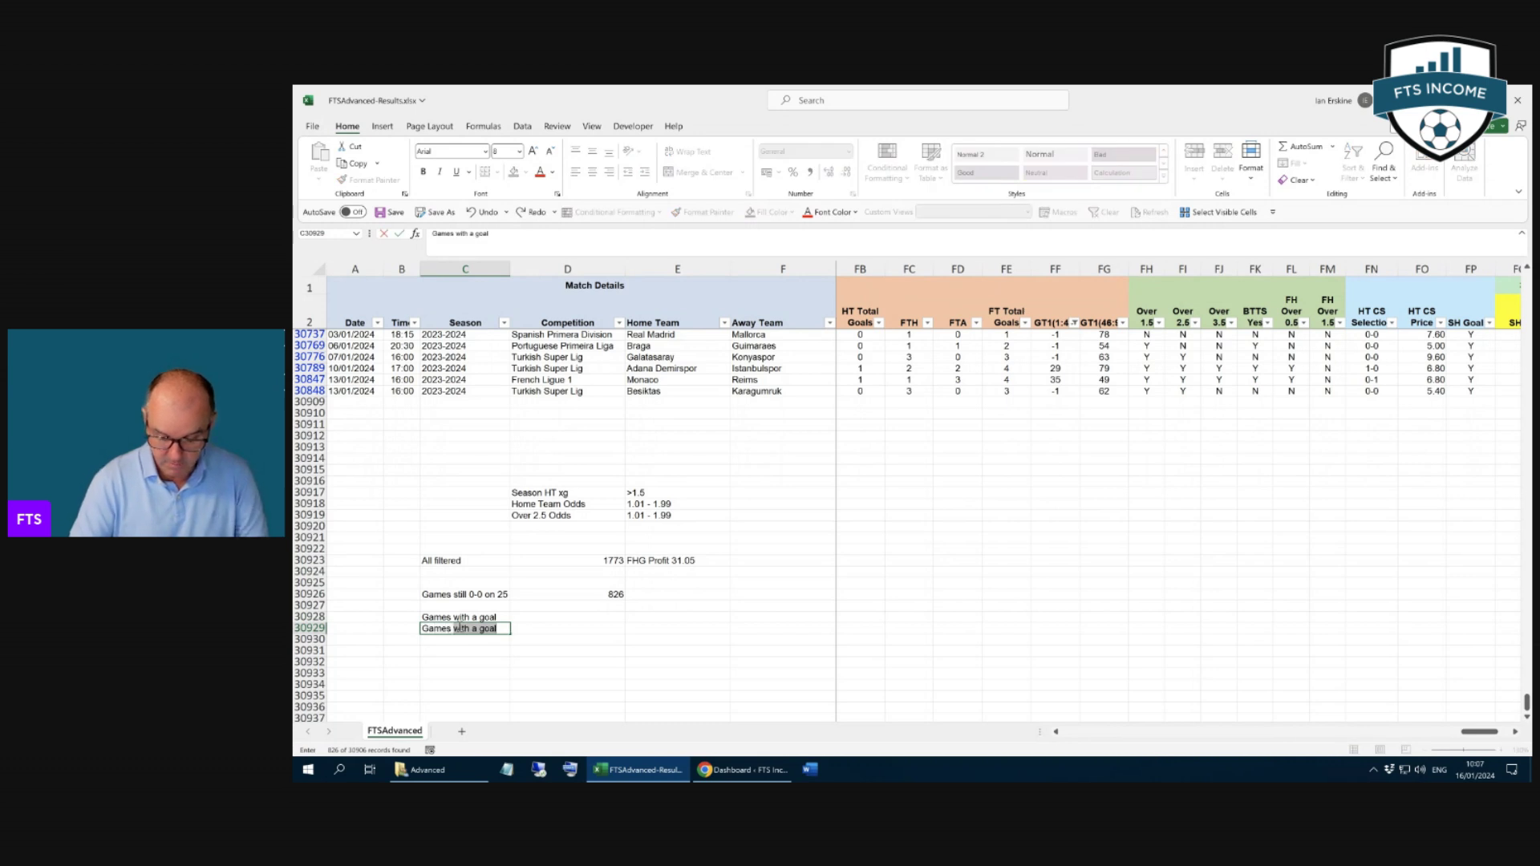
pyautogui.write('l')
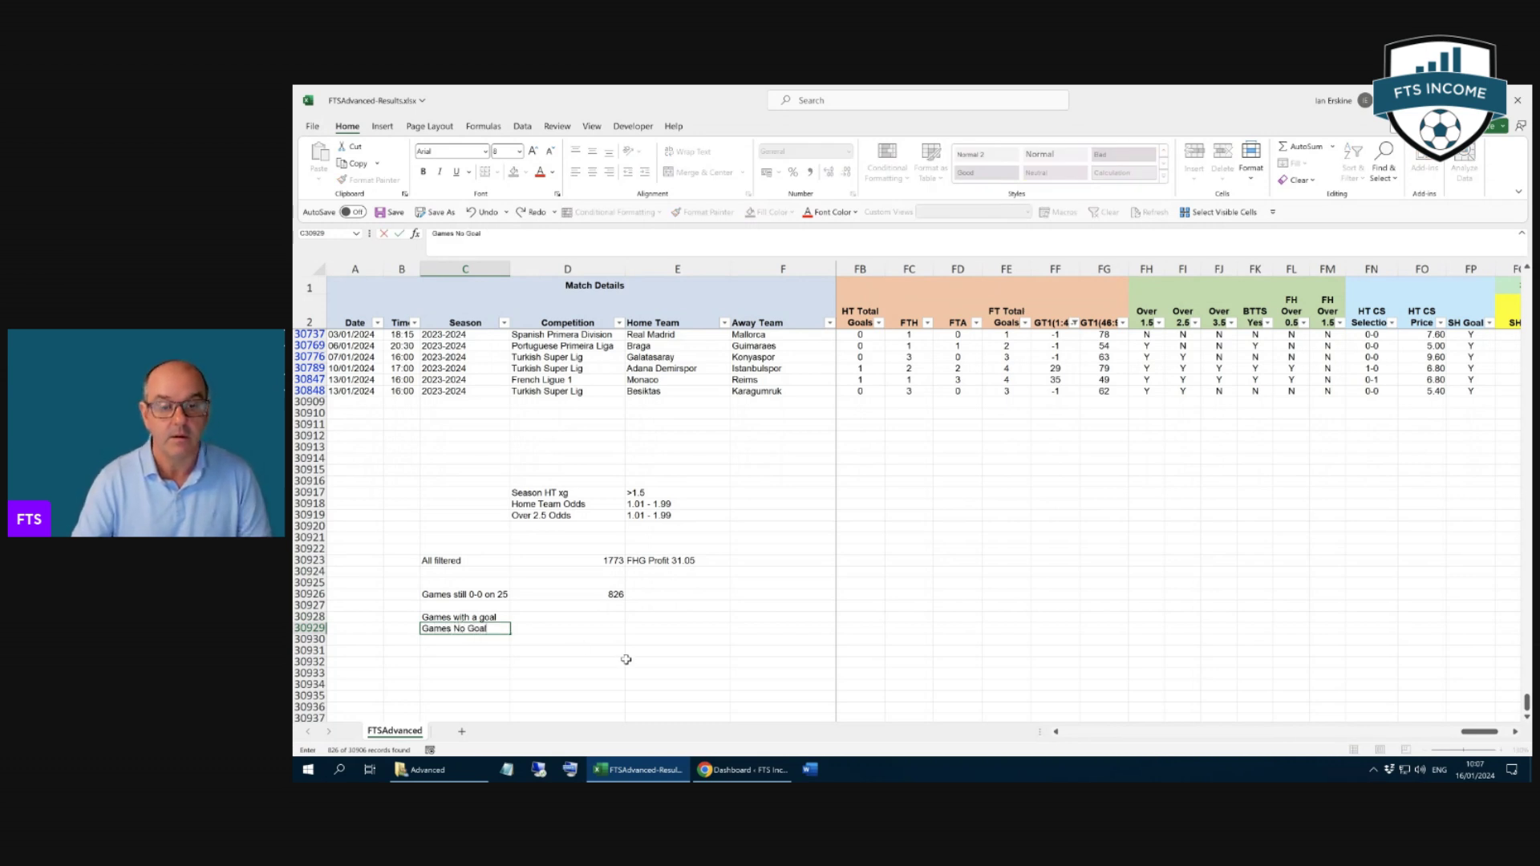
pyautogui.click(628, 661)
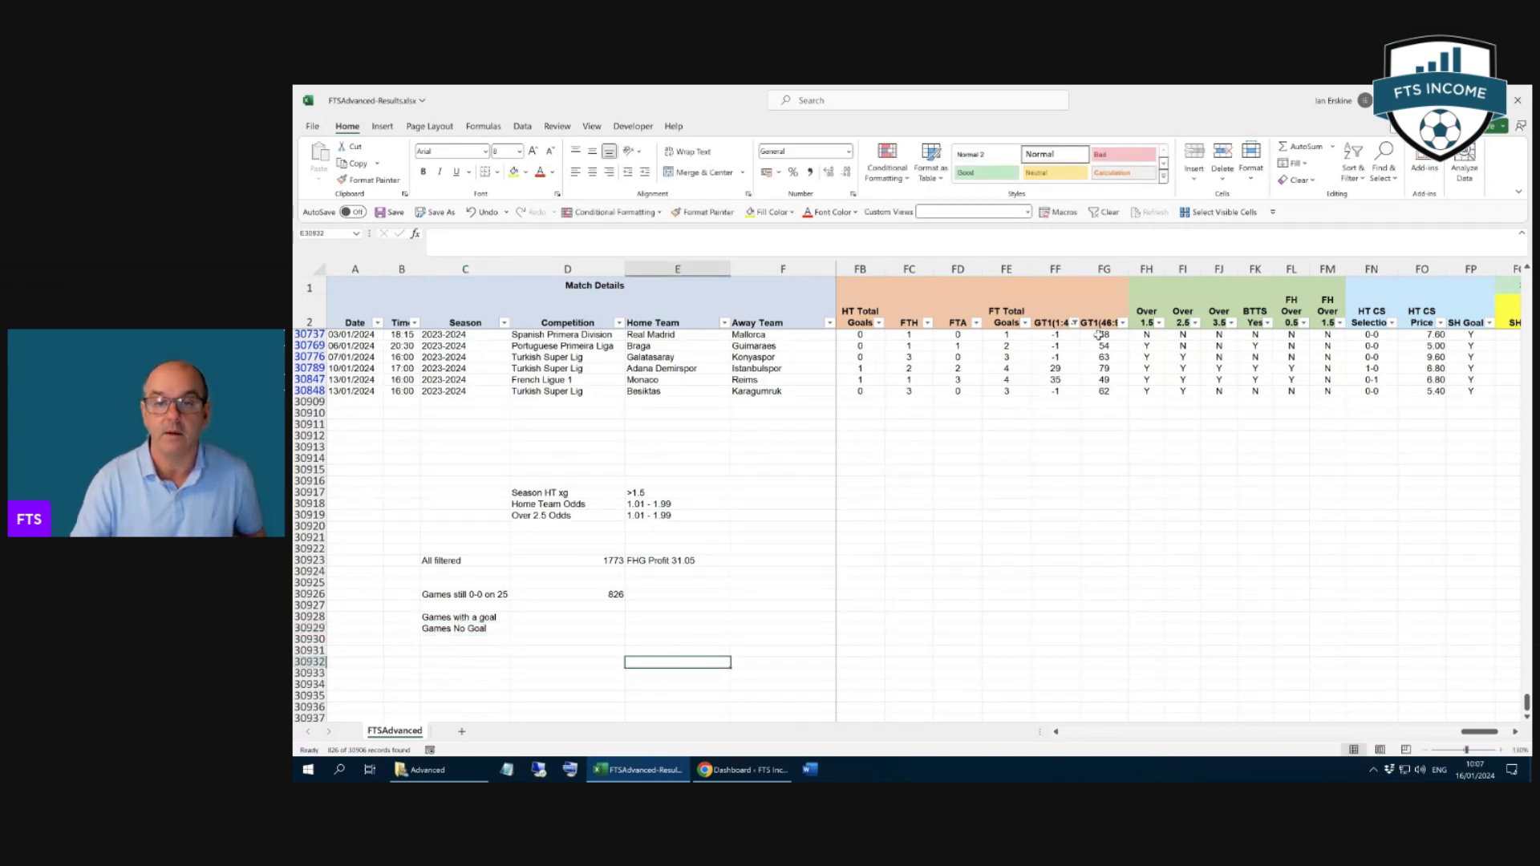
# Exclude -1 in the GT1(1:45) filter and enter 452 in D30928 for the games with a goal
pyautogui.click(1075, 322)
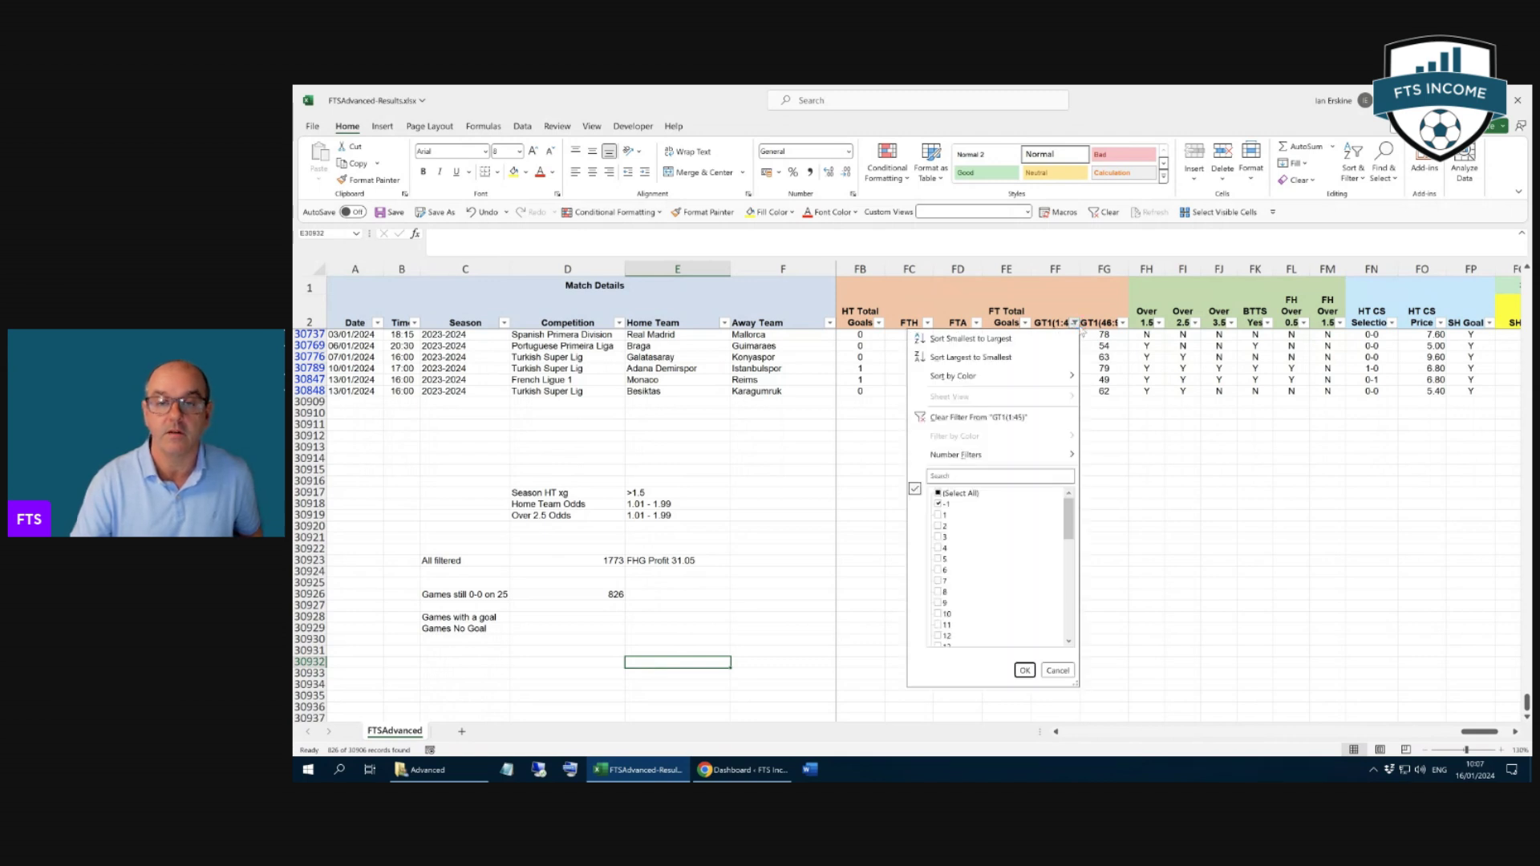
pyautogui.click(939, 505)
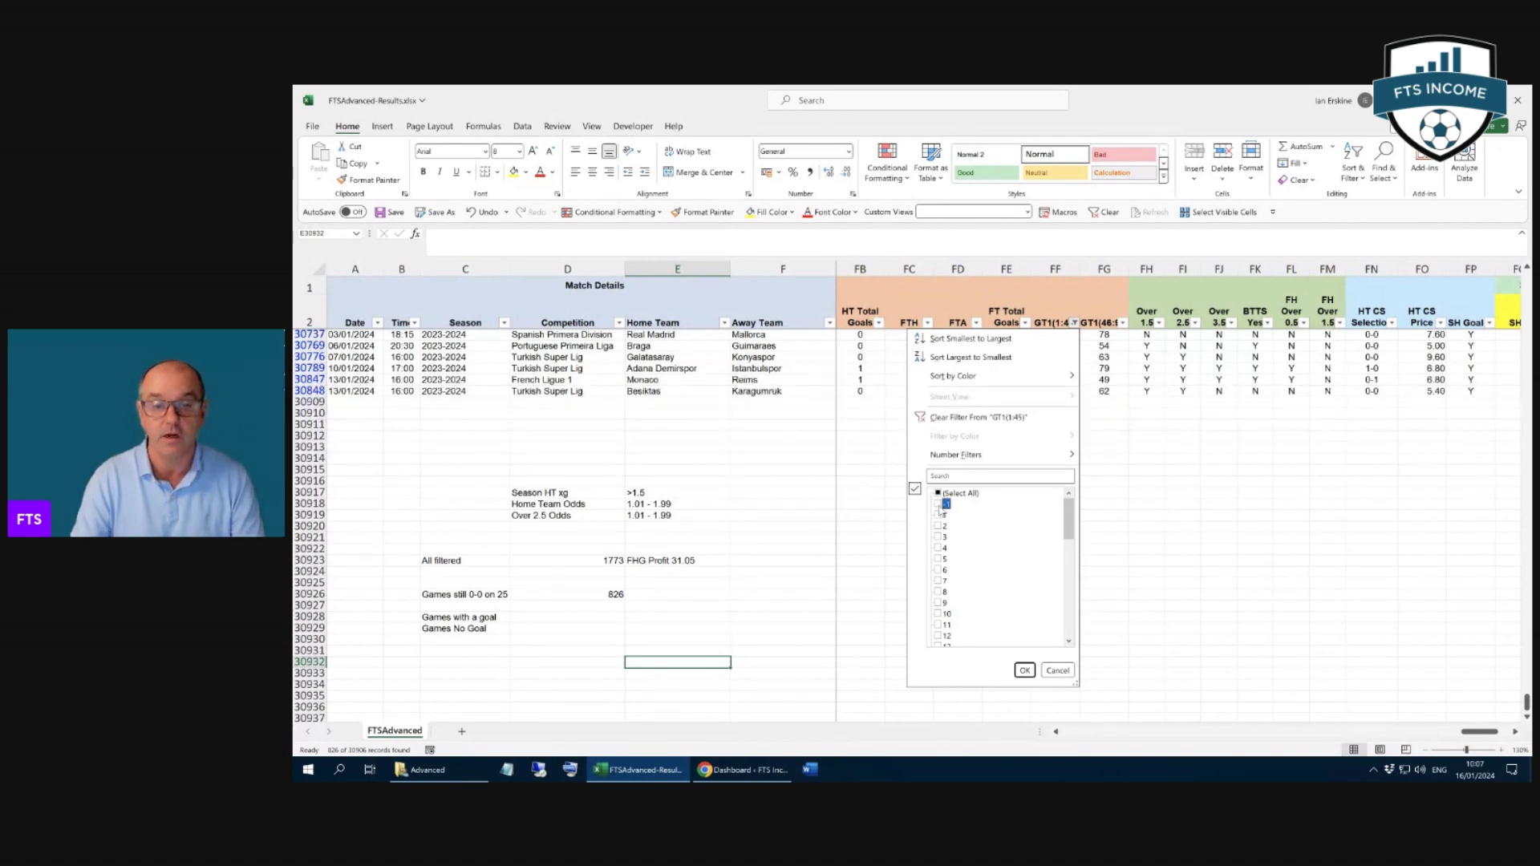
pyautogui.click(1025, 670)
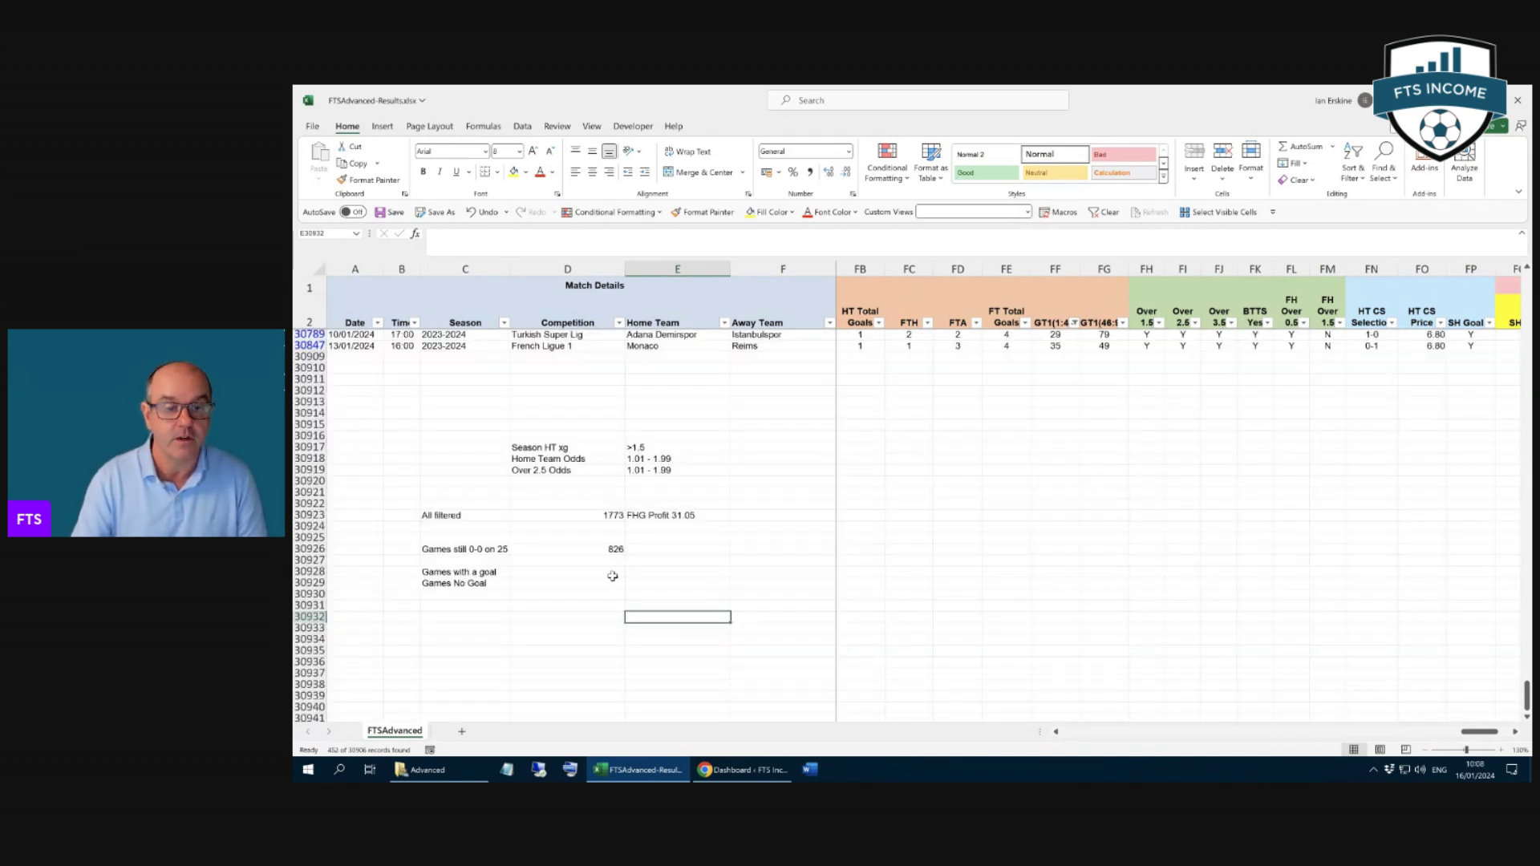
pyautogui.click(611, 576)
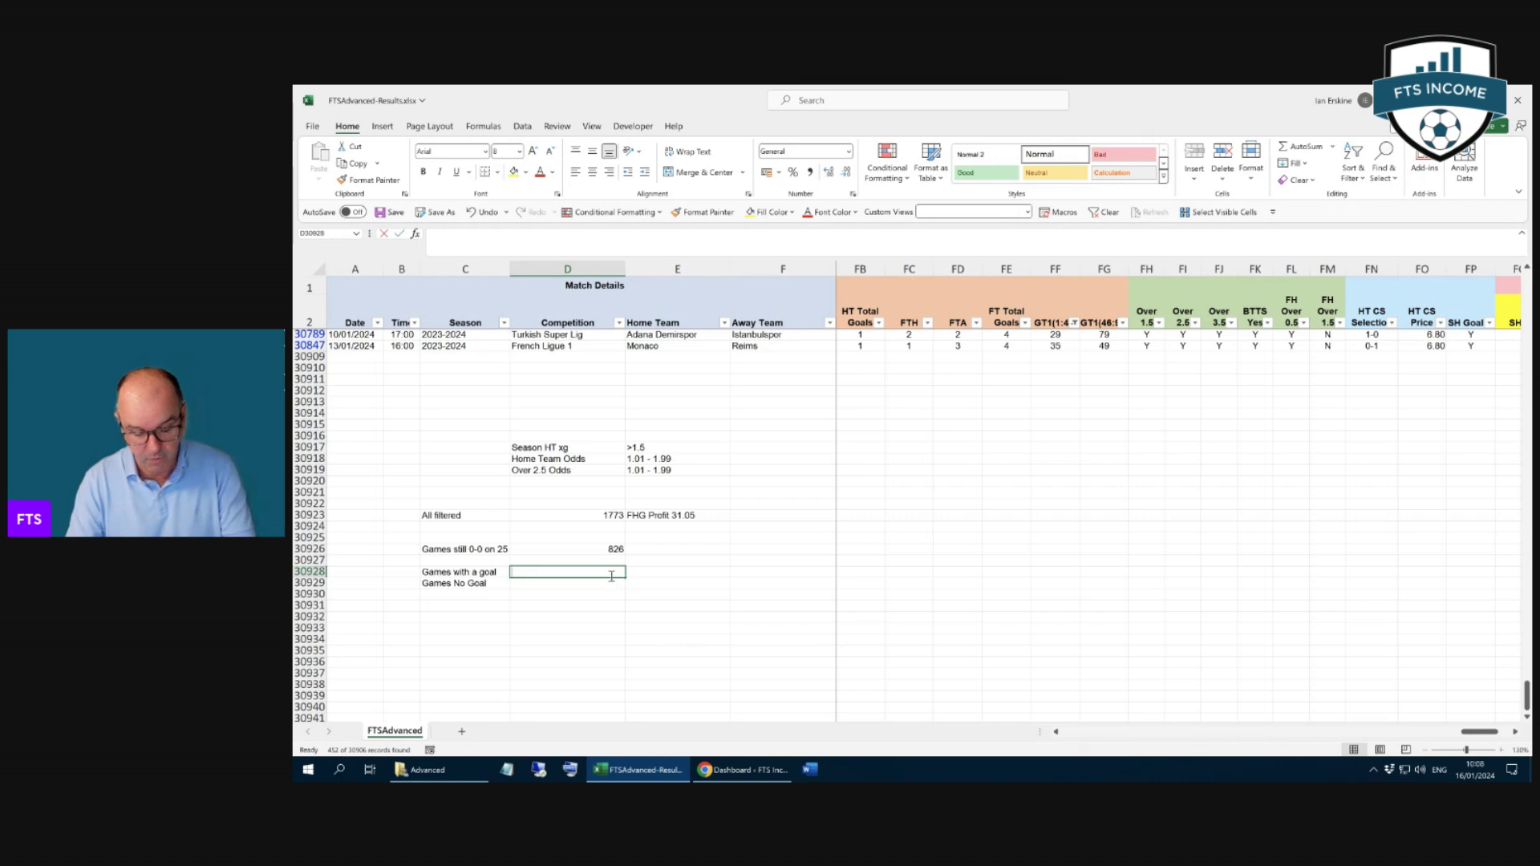
pyautogui.write('452')
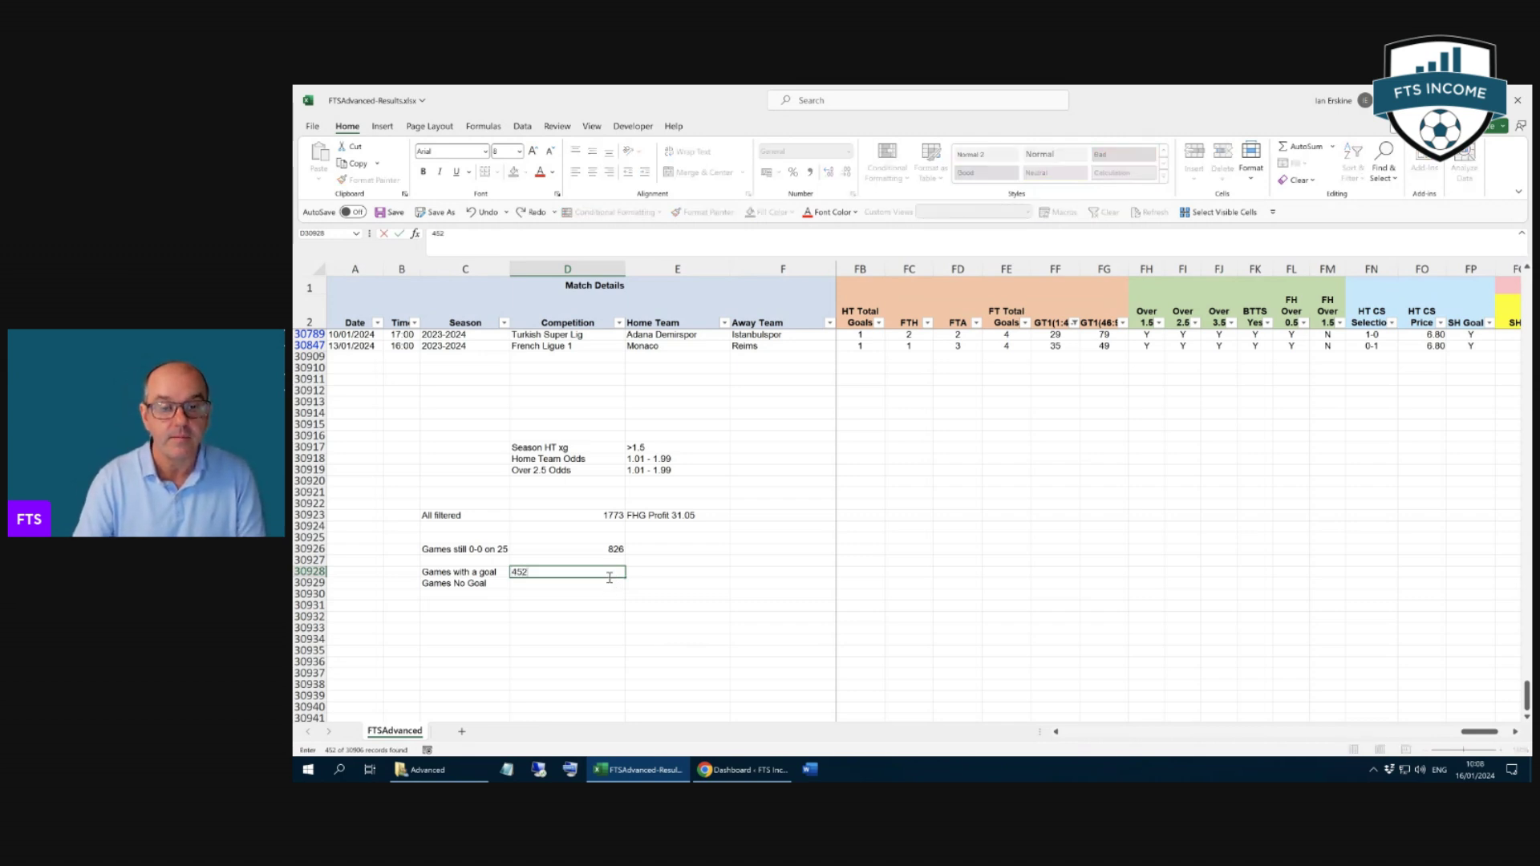
# Enter the formula =D30926-D30929 in D30929 for the games with no goal
pyautogui.click(608, 585)
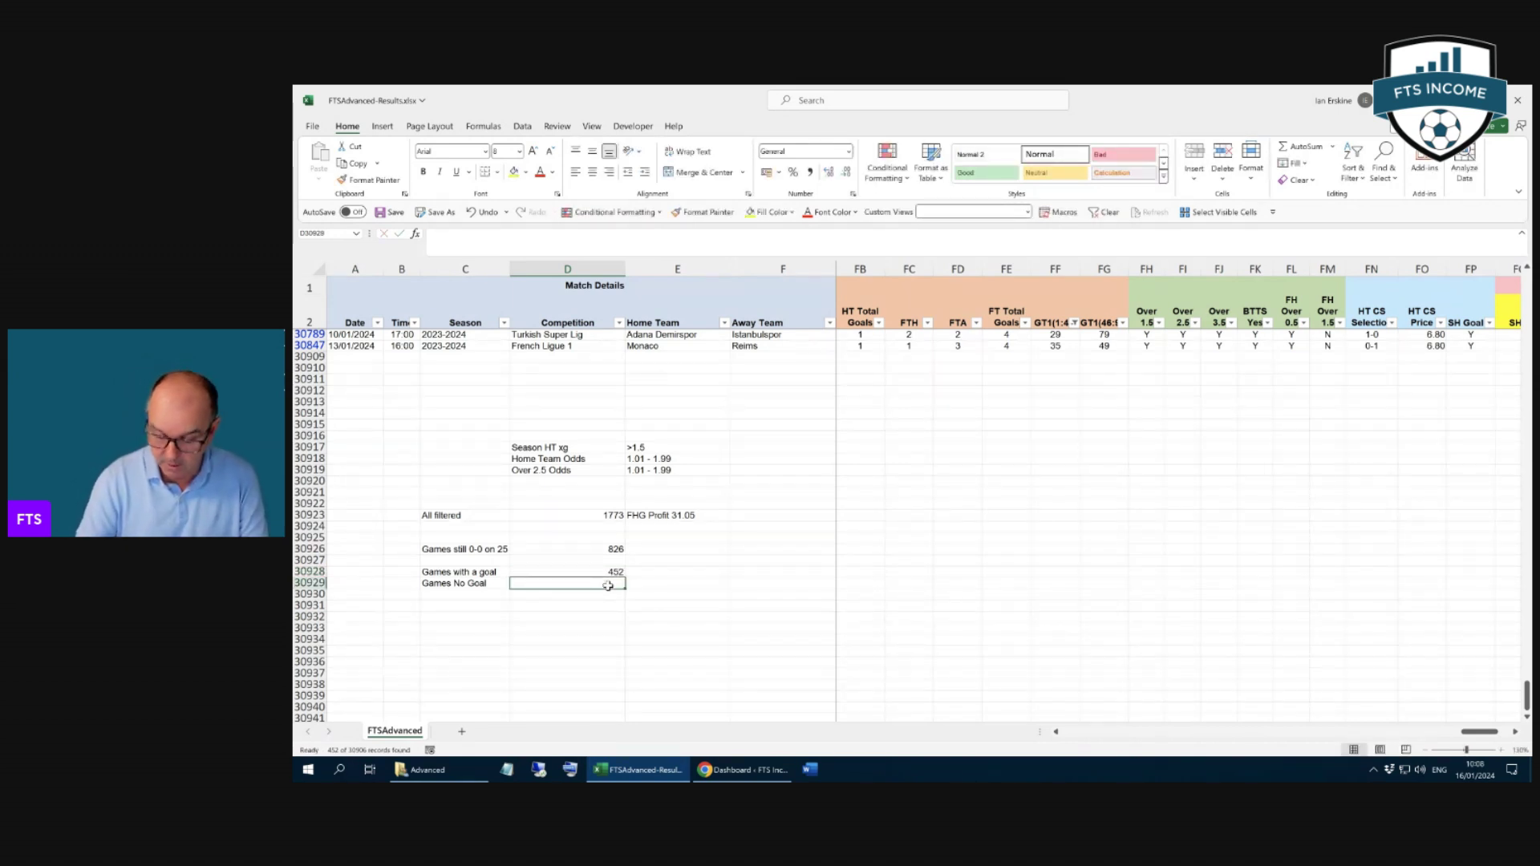
pyautogui.write('=')
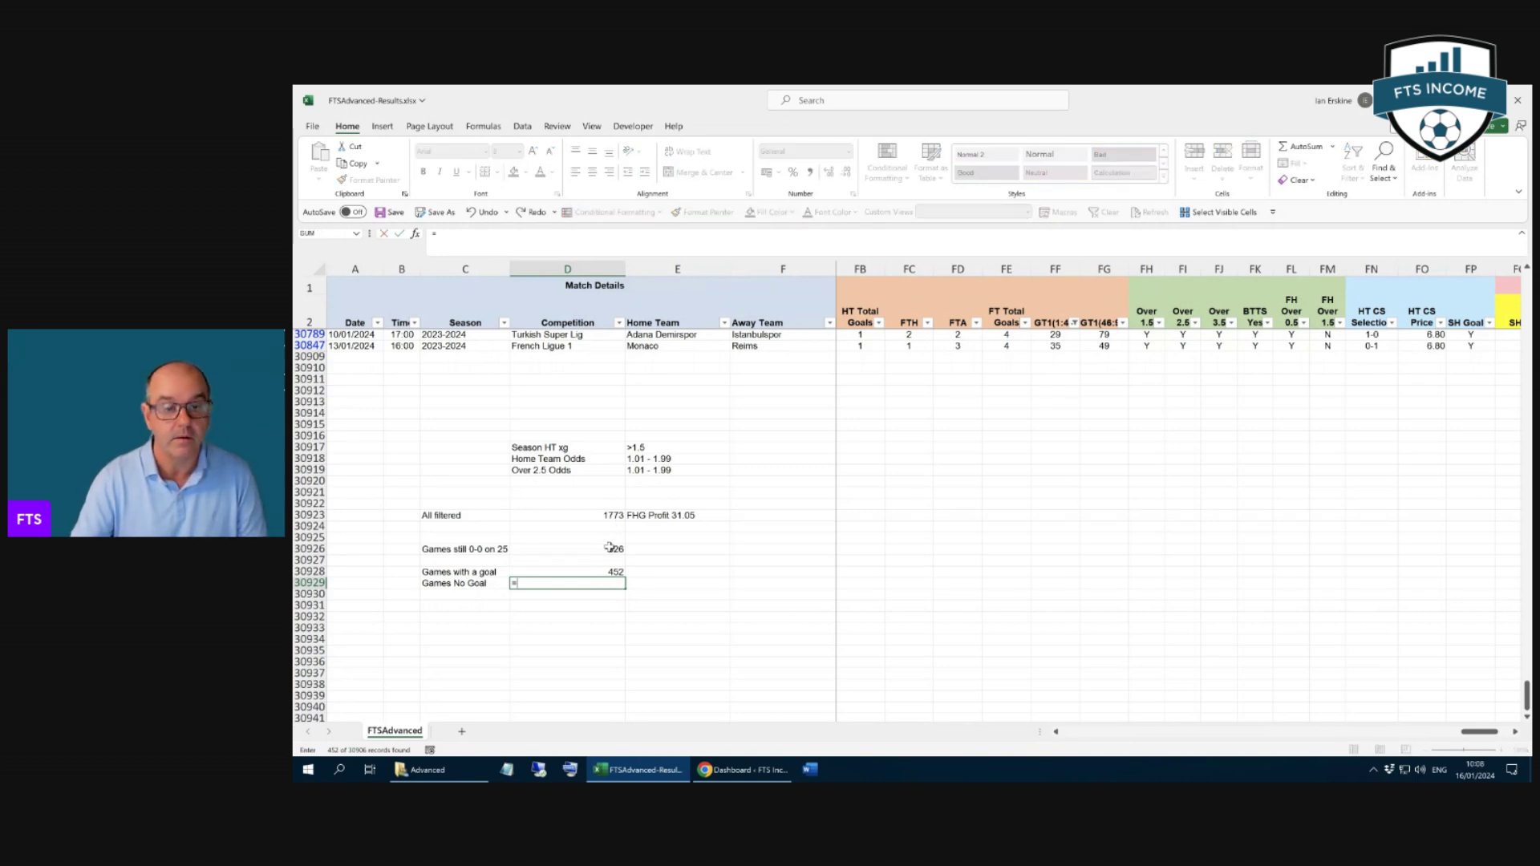
pyautogui.click(609, 548)
pyautogui.write('-')
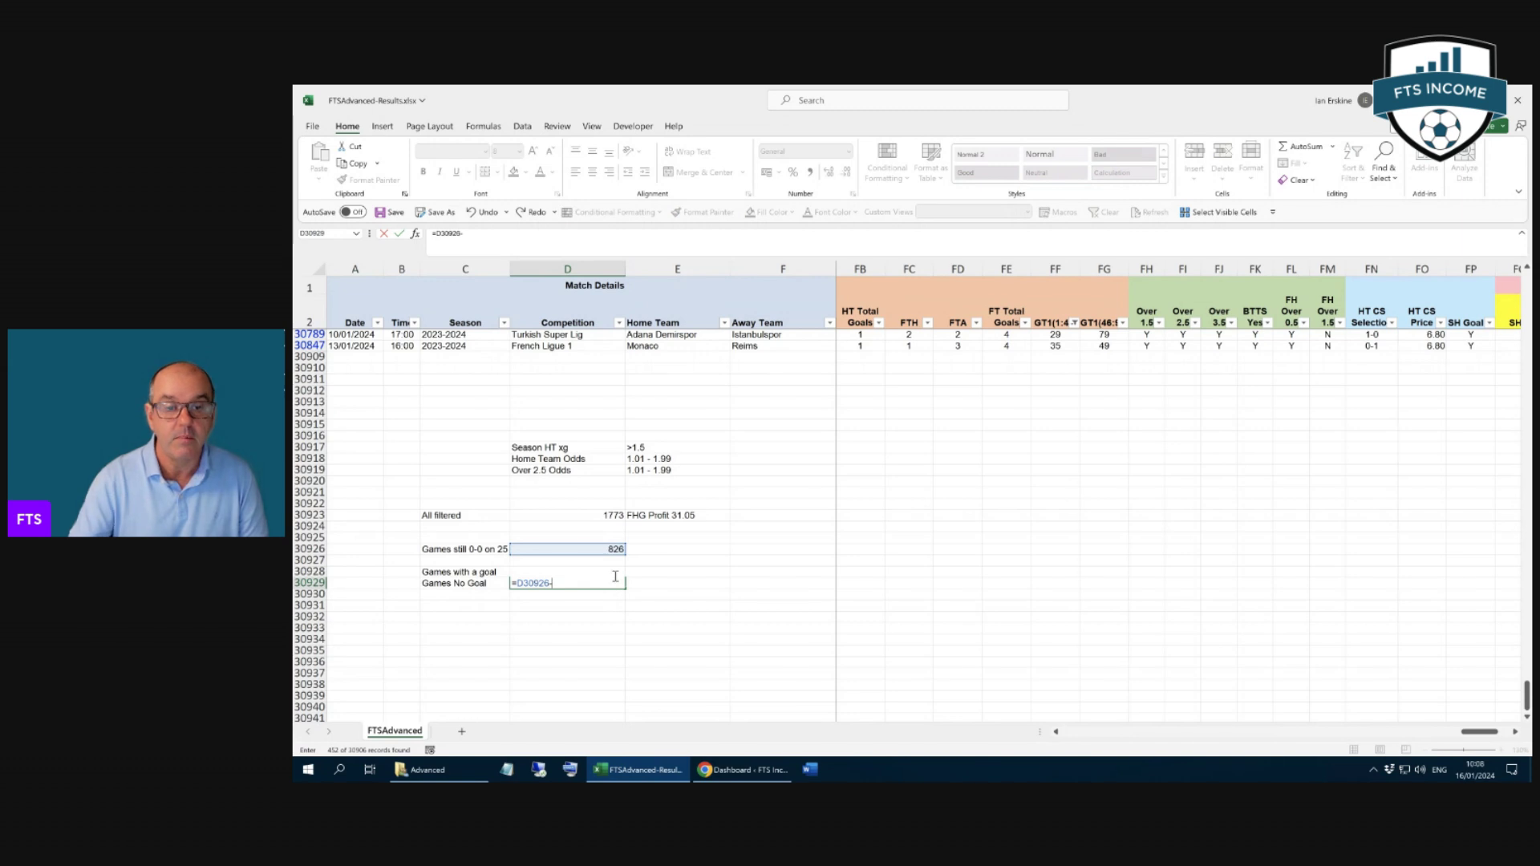
pyautogui.click(609, 573)
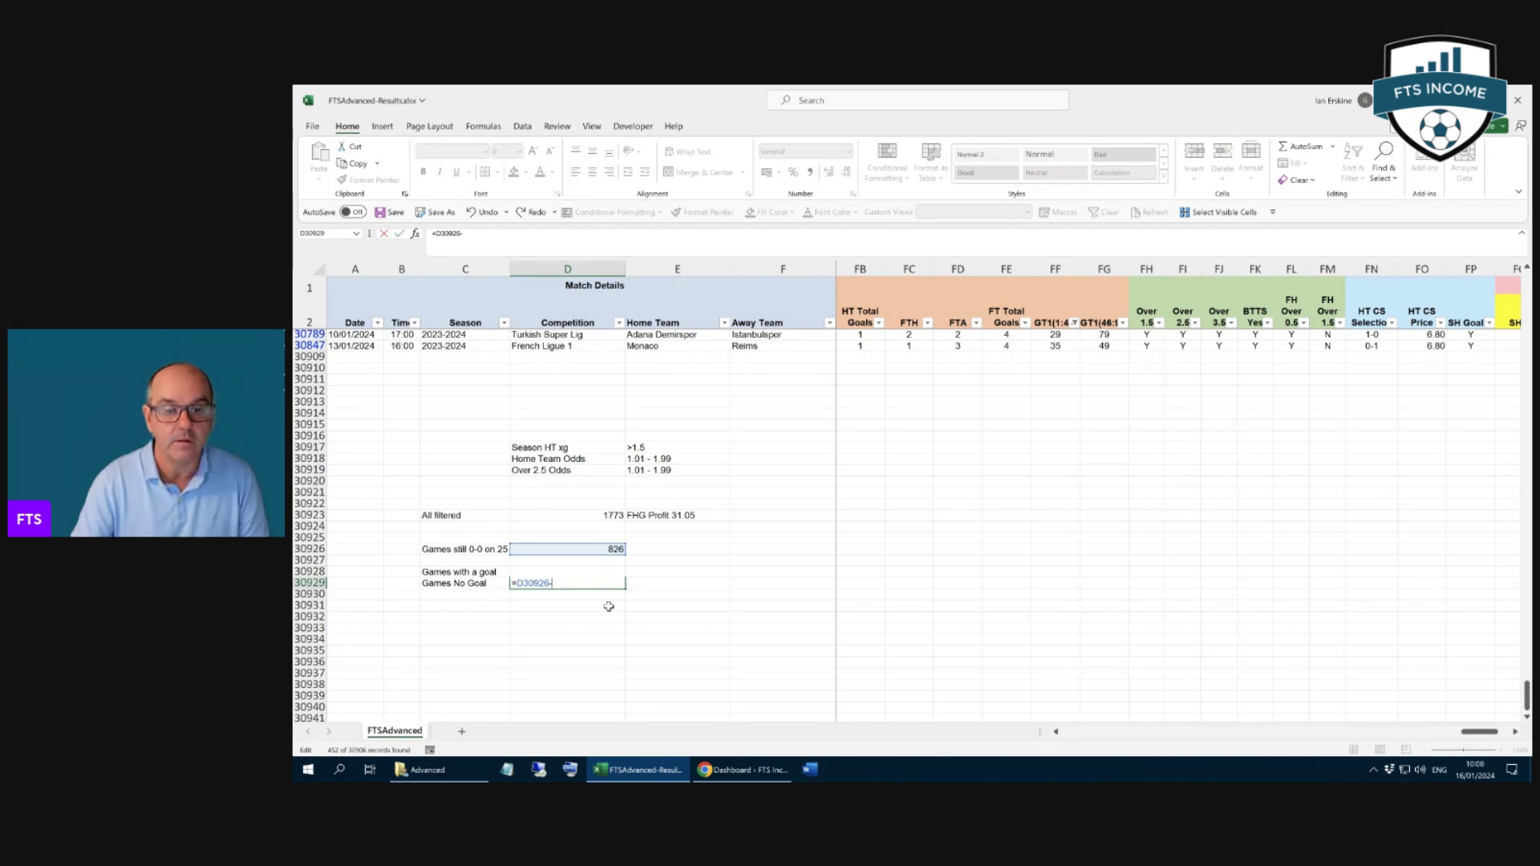
pyautogui.click(608, 607)
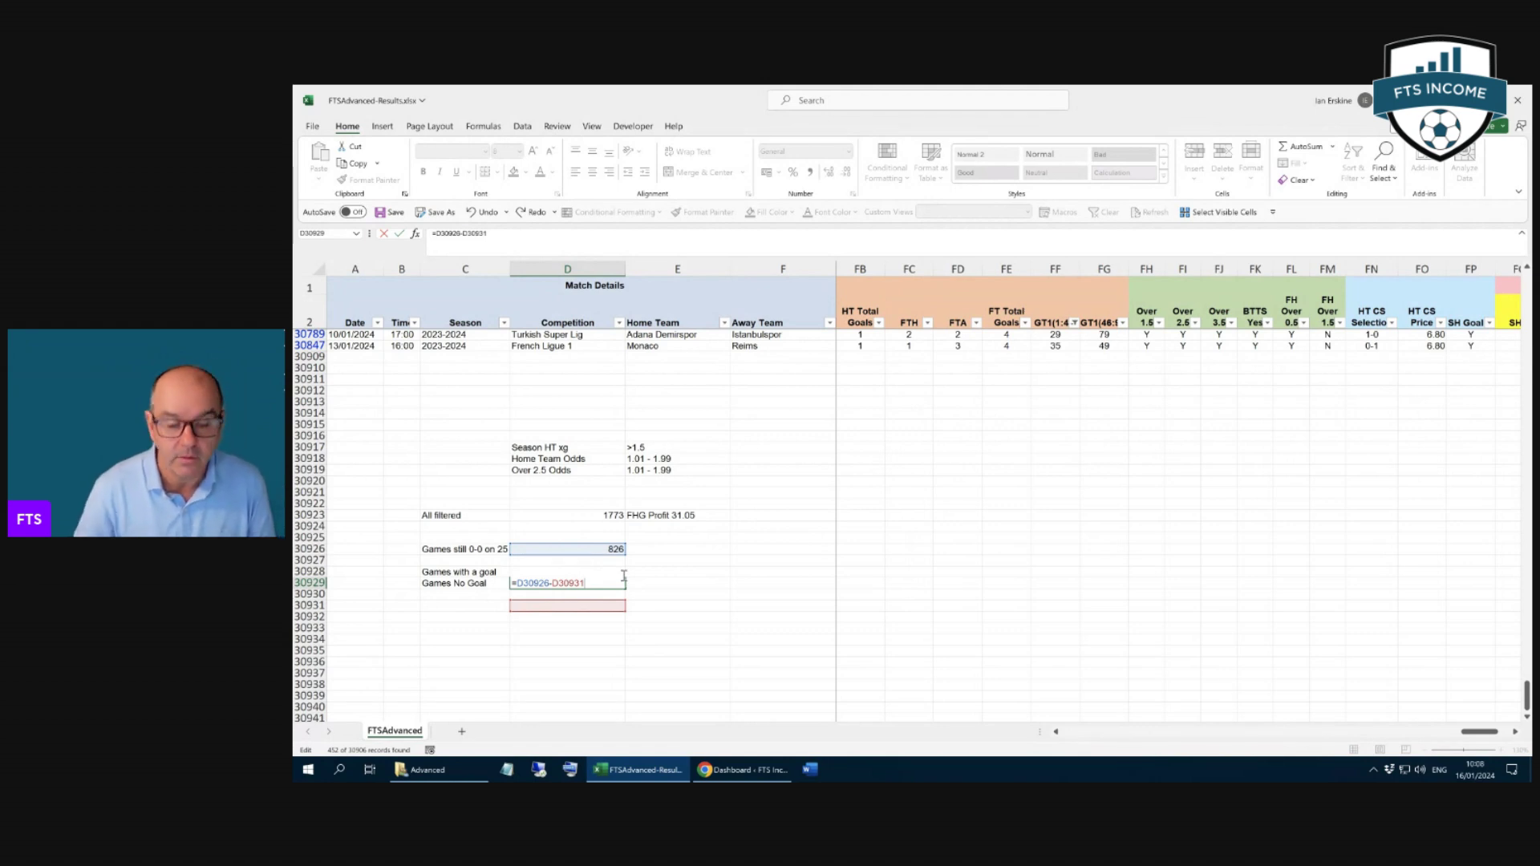
pyautogui.press('BackSpace')
pyautogui.press('BackSpace')
pyautogui.write('29')
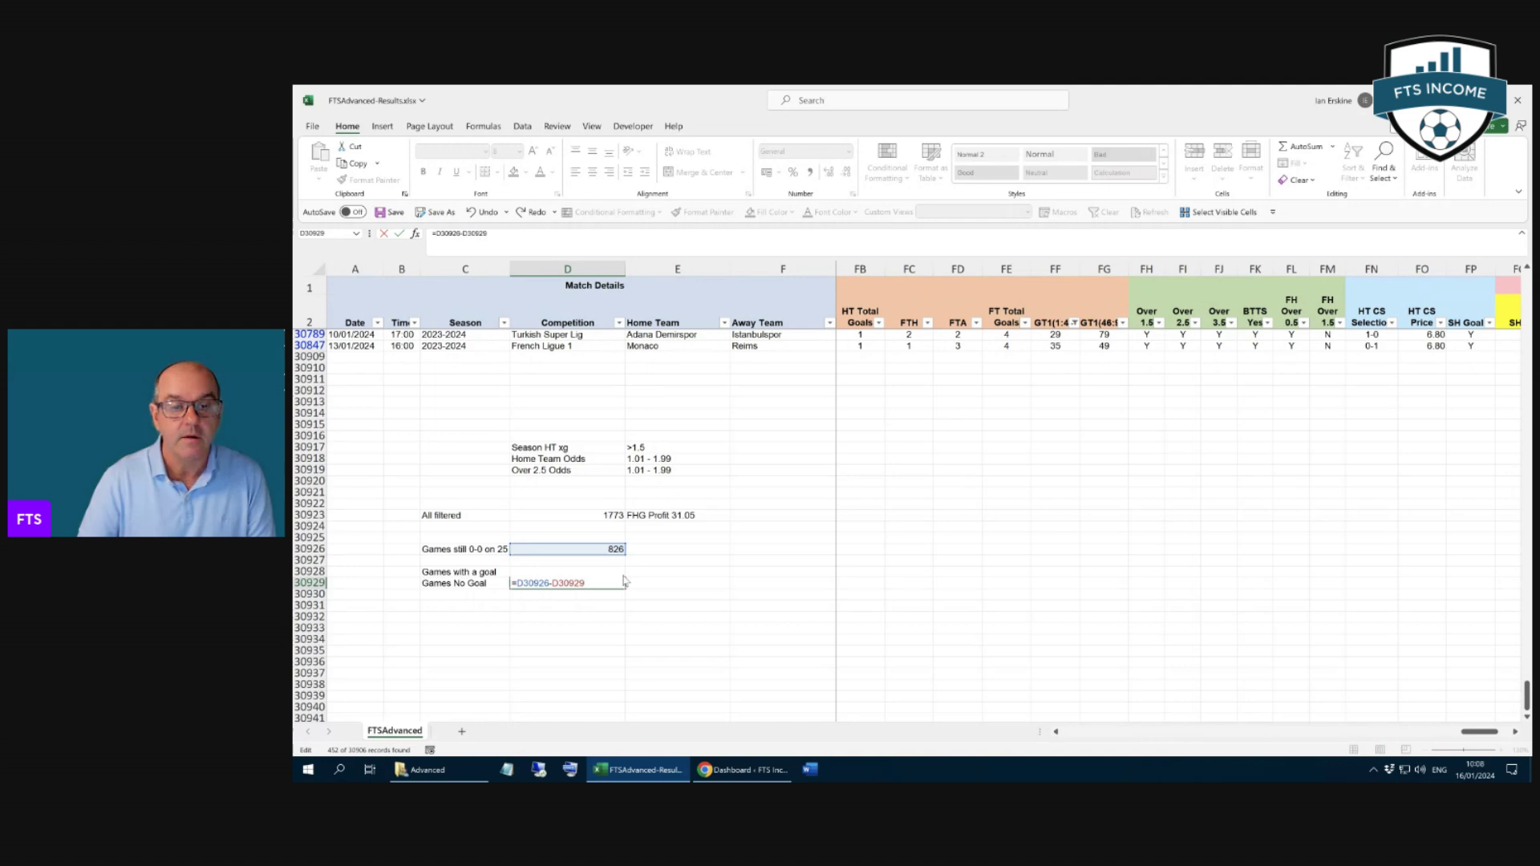
pyautogui.press('Return')
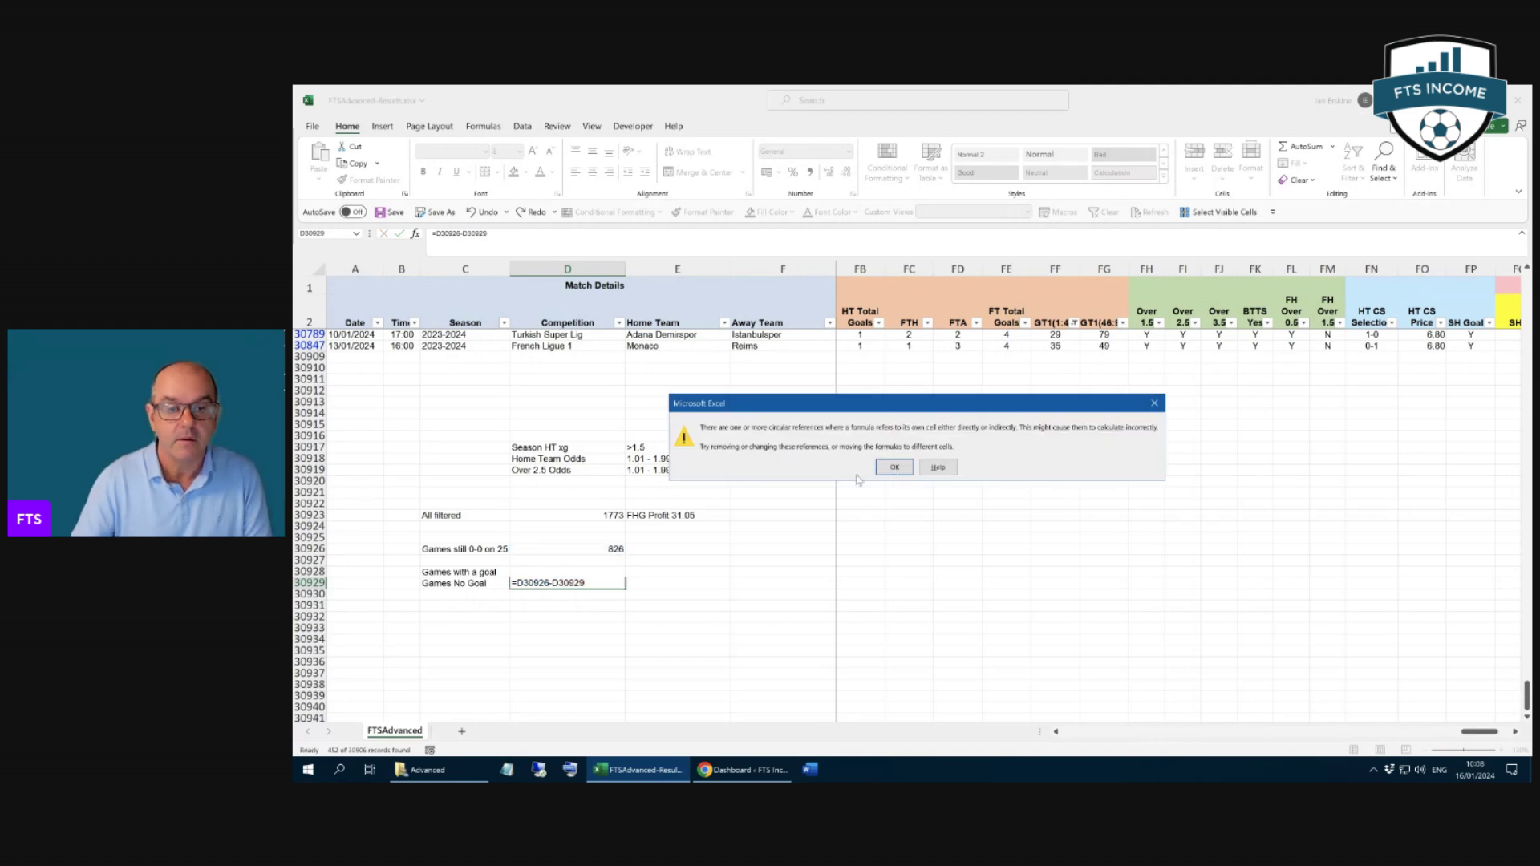
pyautogui.click(907, 466)
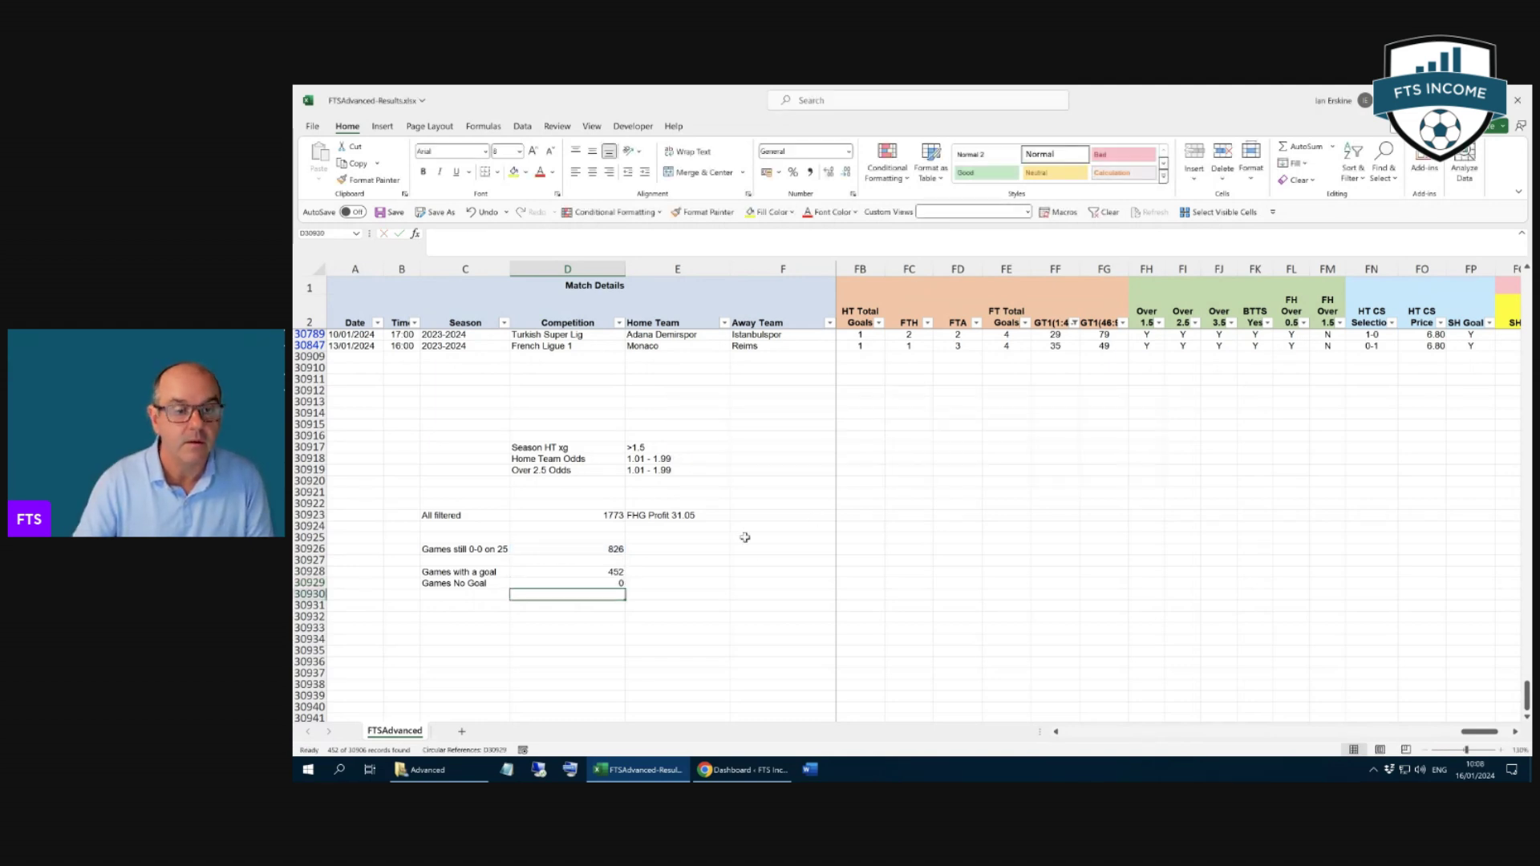
# Correct the Games No Goal formula in D30929 to =D30926-D30928
pyautogui.click(612, 584)
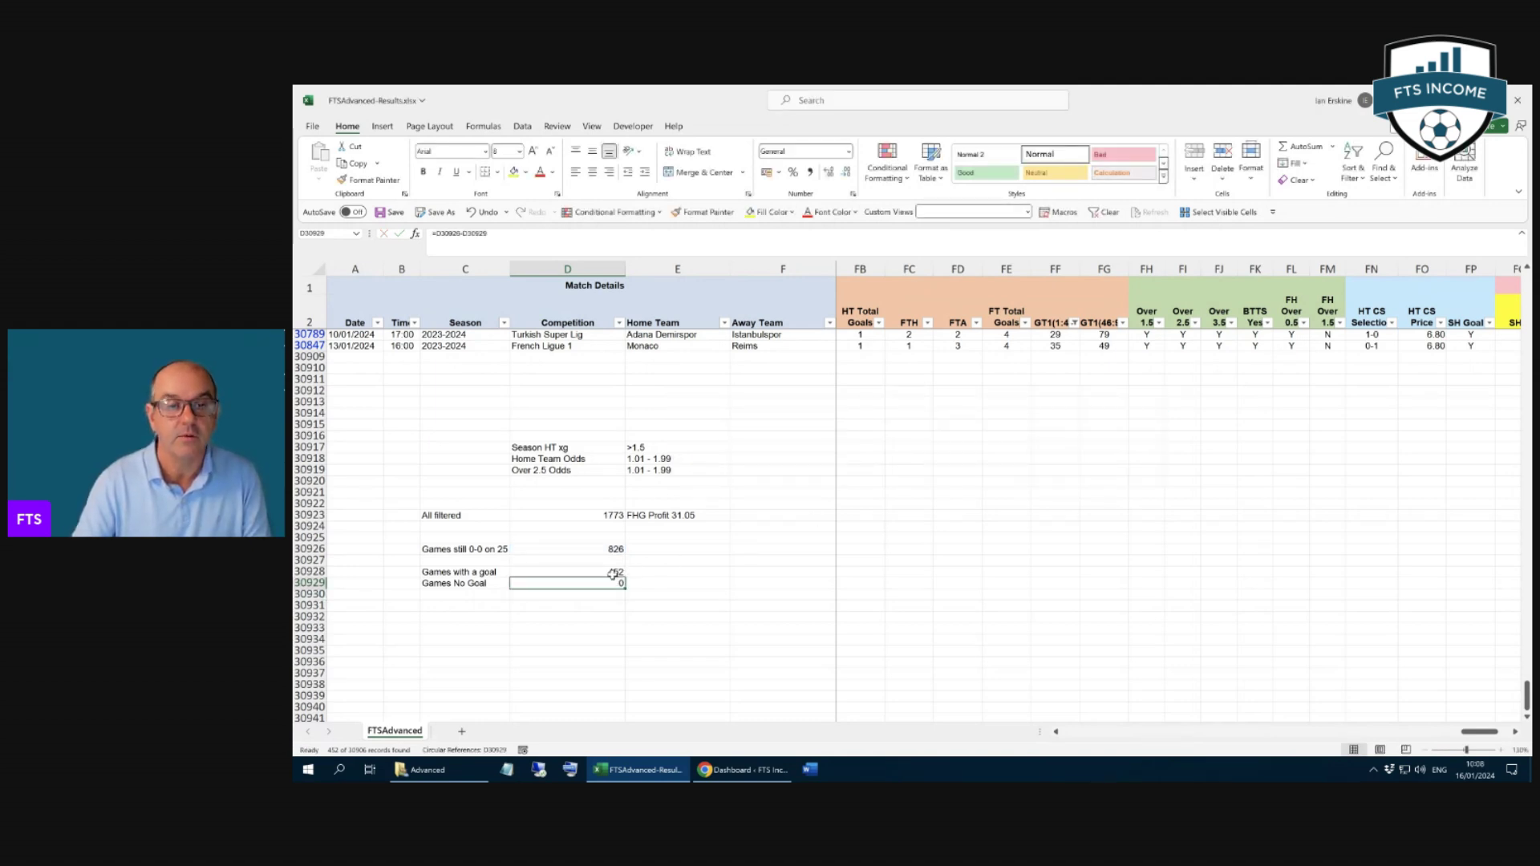
pyautogui.click(499, 234)
pyautogui.press('BackSpace')
pyautogui.write('8')
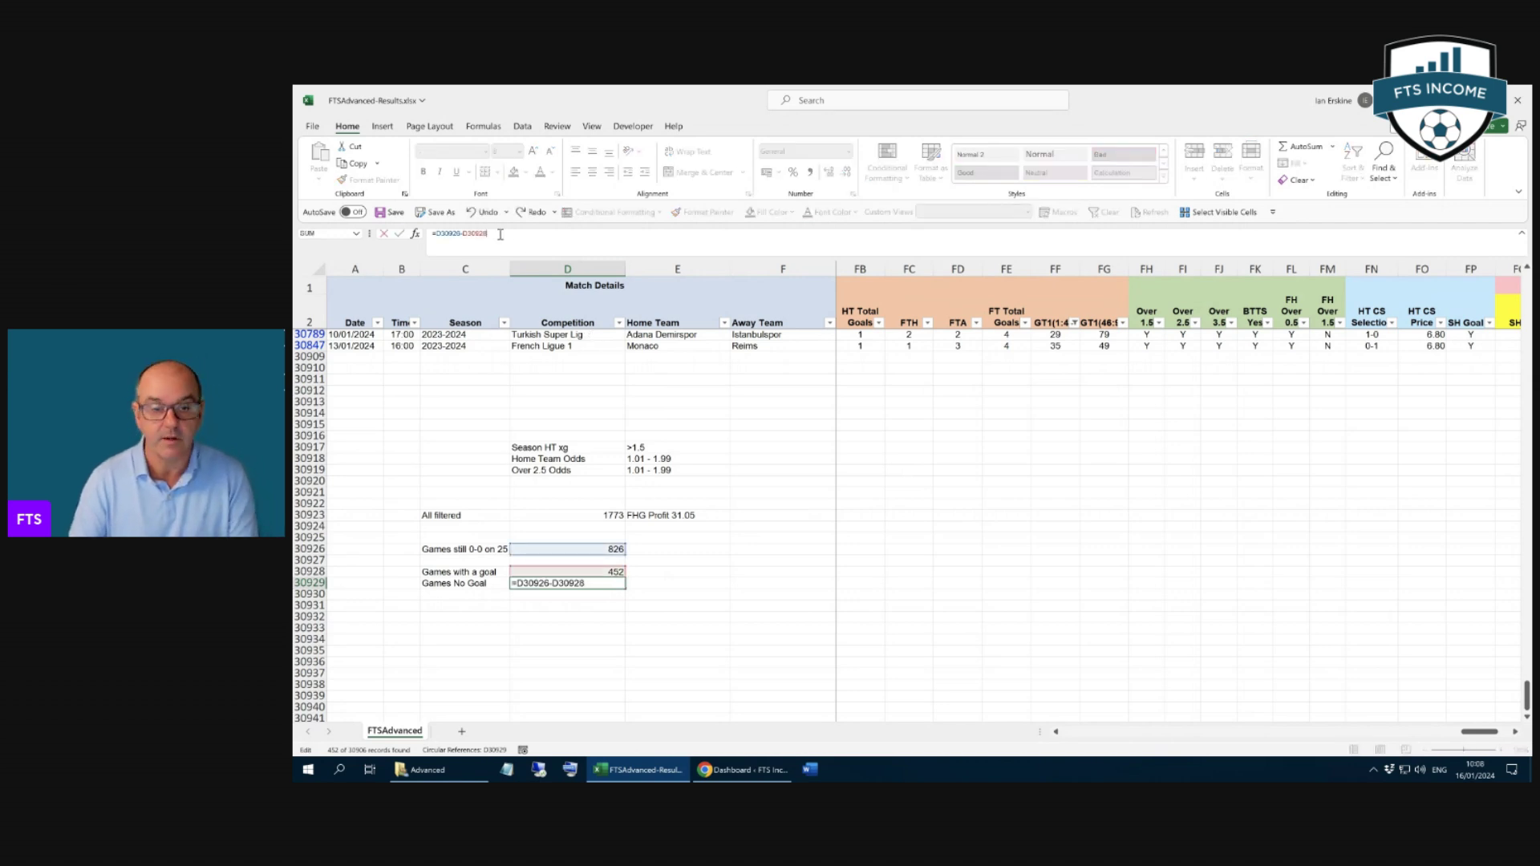
pyautogui.press('Return')
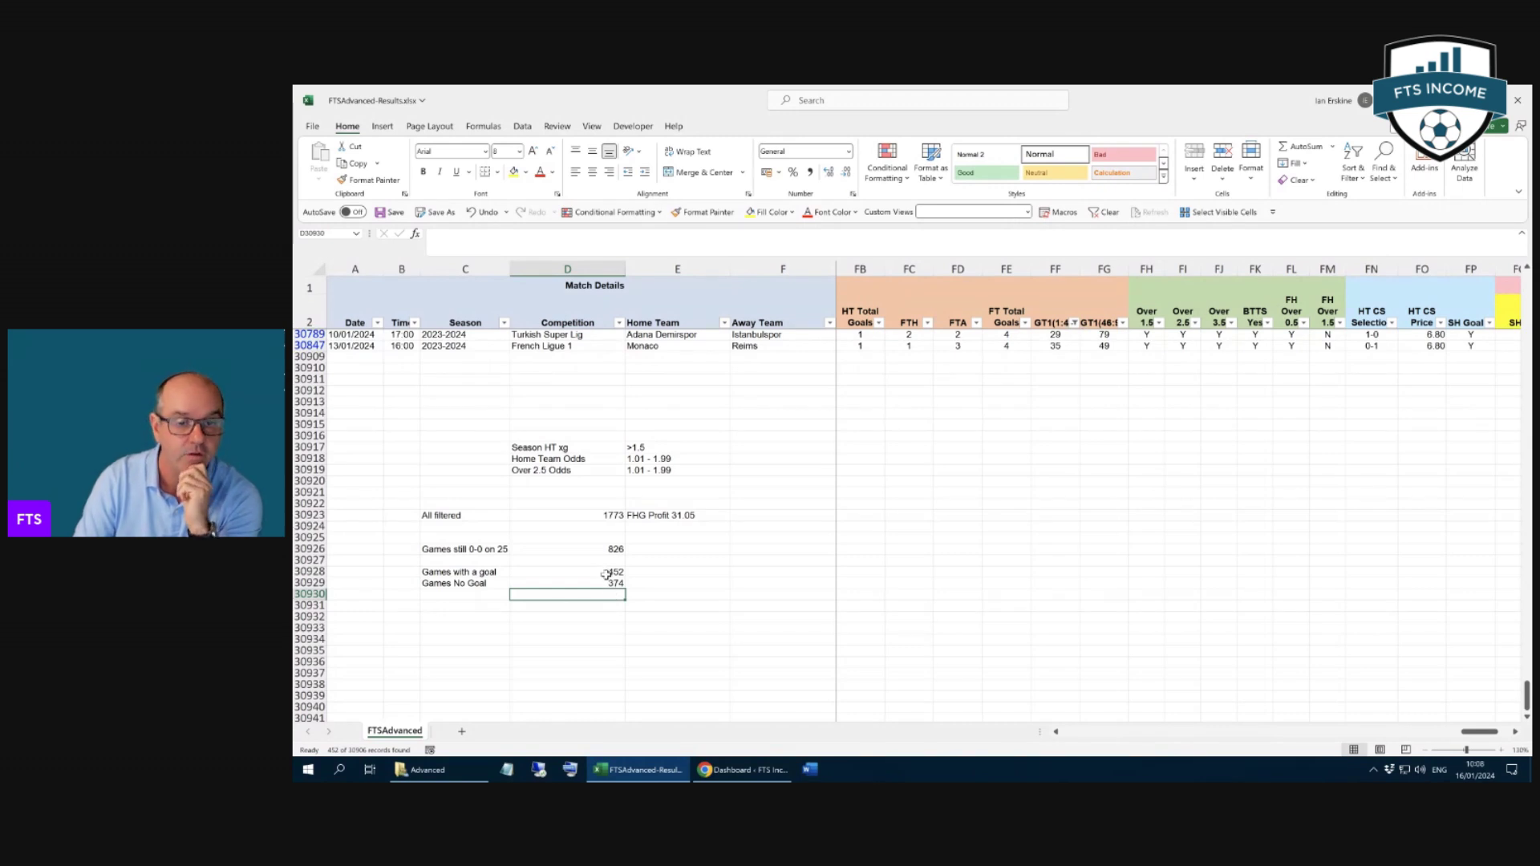
# Calculate the difference between games with and without a goal in D30932, using =D30928-D30929
pyautogui.click(600, 618)
pyautogui.write('=')
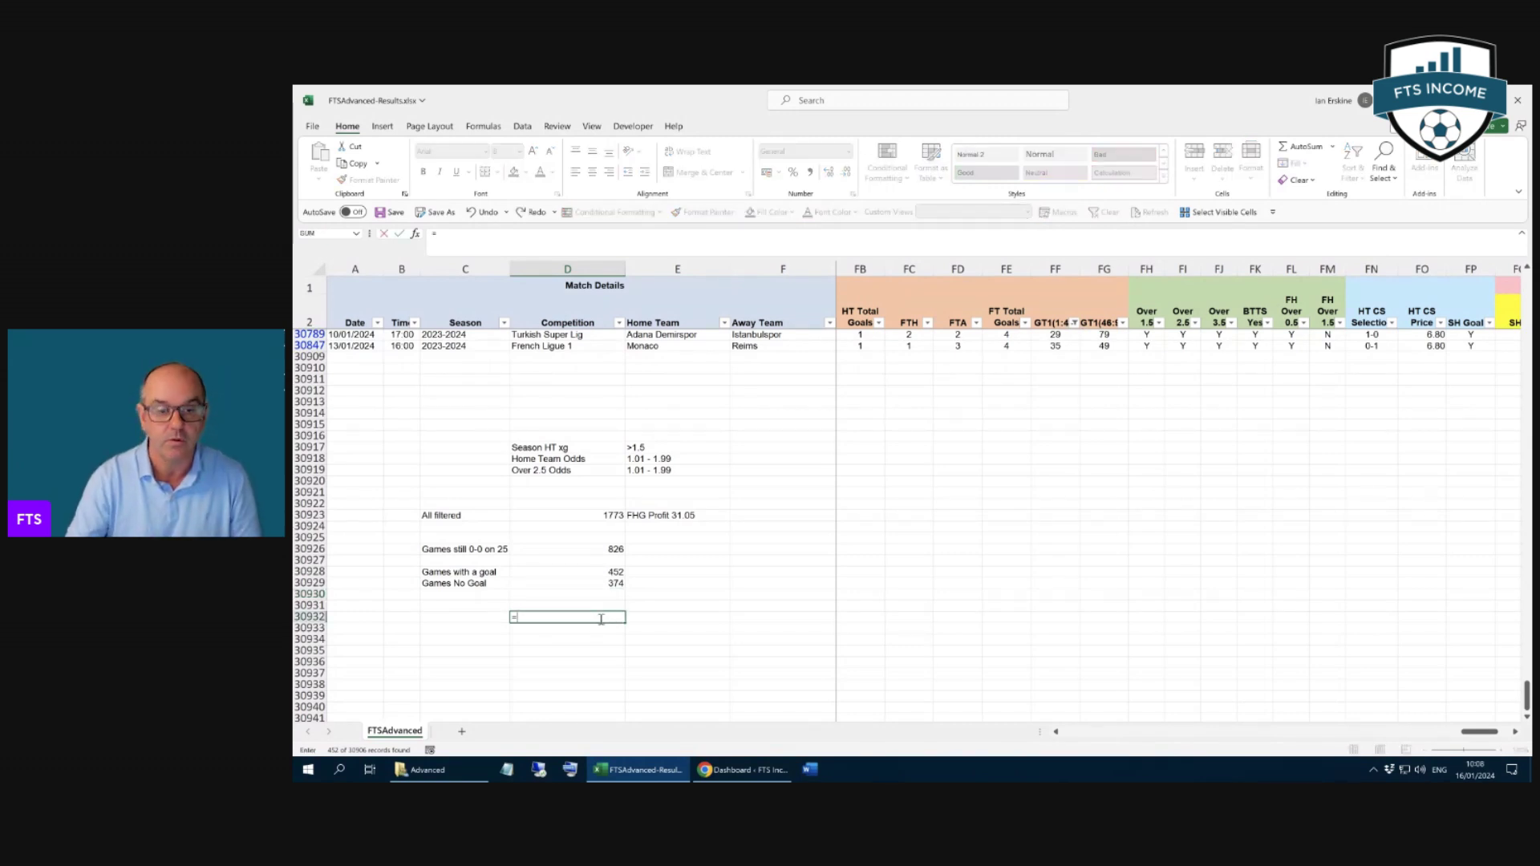
pyautogui.click(600, 573)
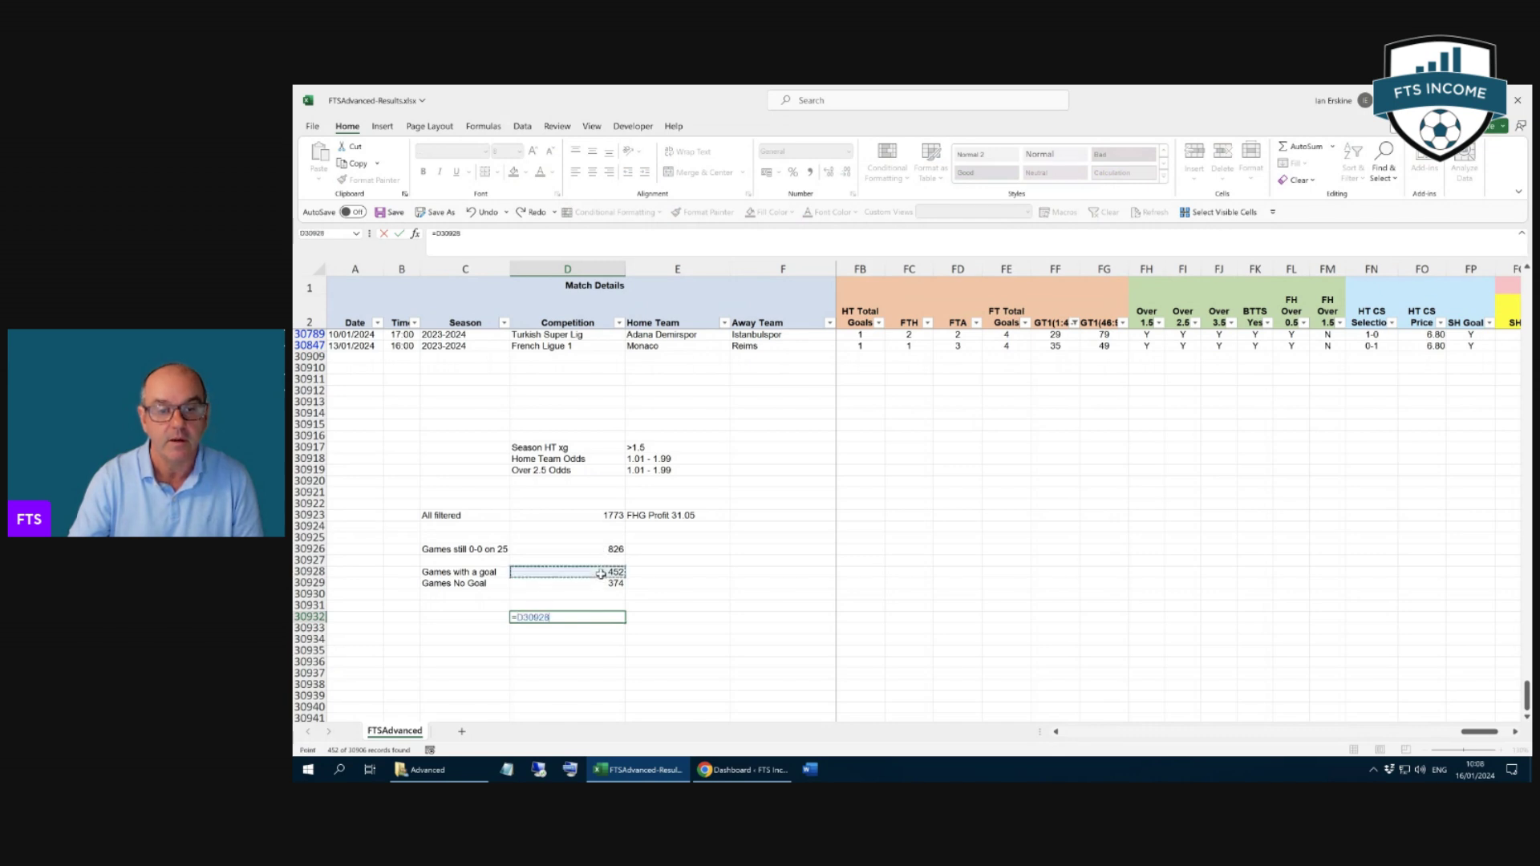
pyautogui.write('-')
pyautogui.click(607, 586)
pyautogui.press('Return')
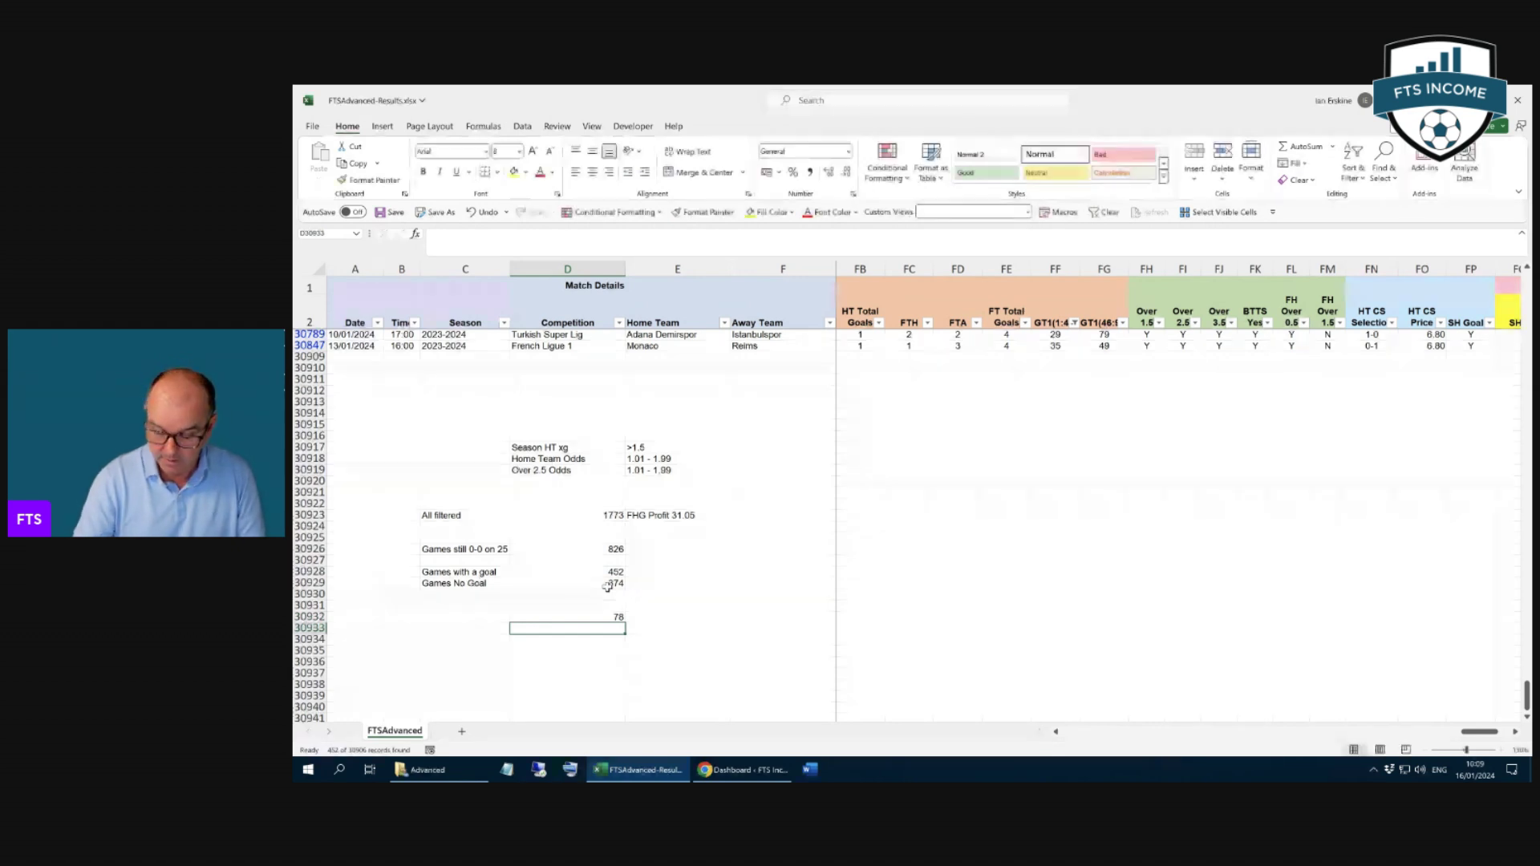
# Calculate the profit after 2% commission in D30934 with the formula =D30932*0.98
pyautogui.click(601, 639)
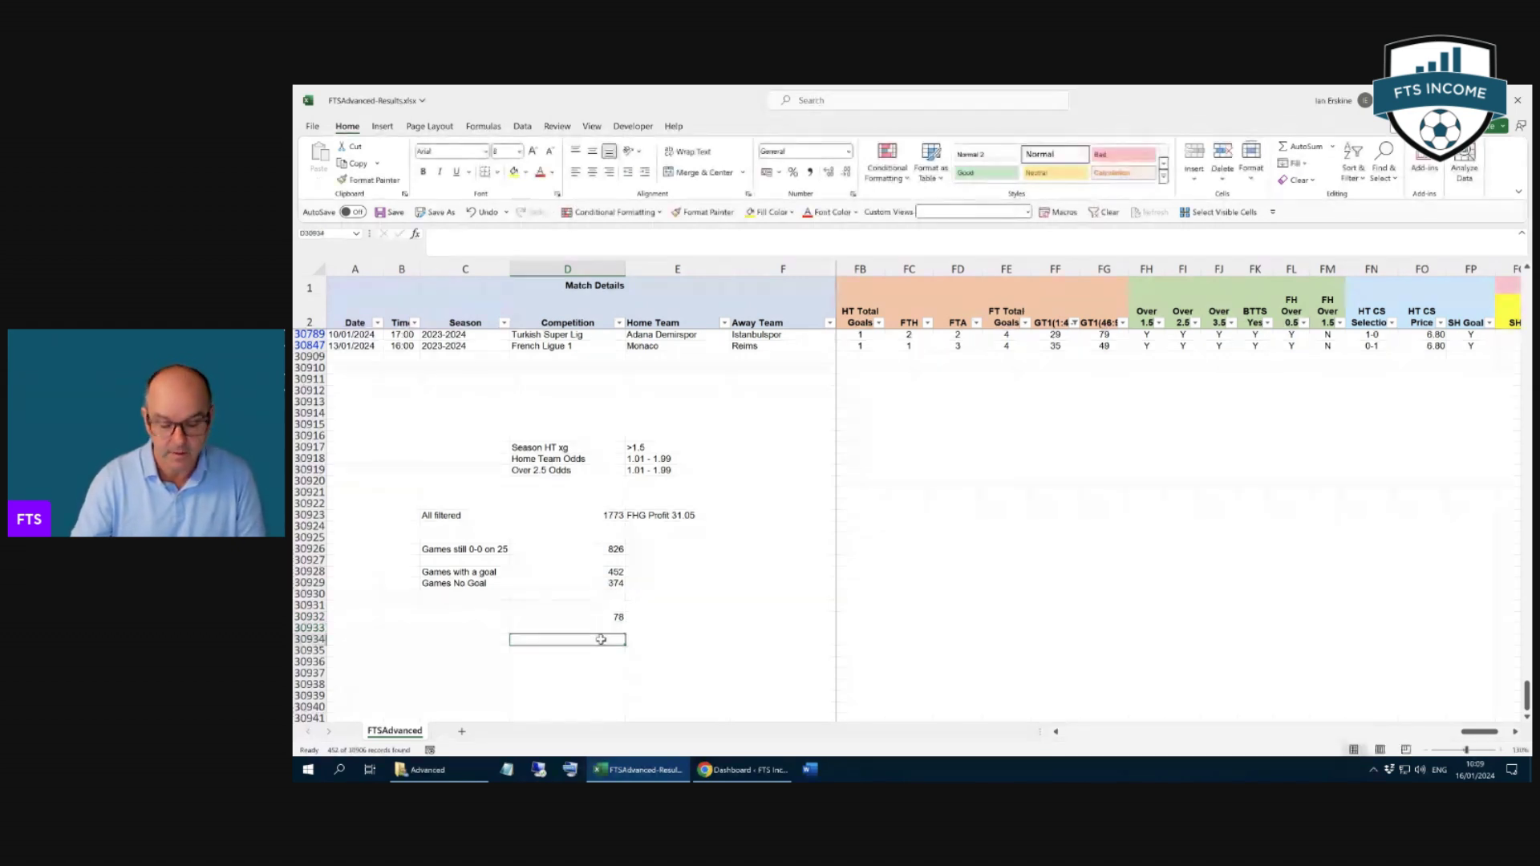
pyautogui.write('=')
pyautogui.click(614, 615)
pyautogui.write('*0.98')
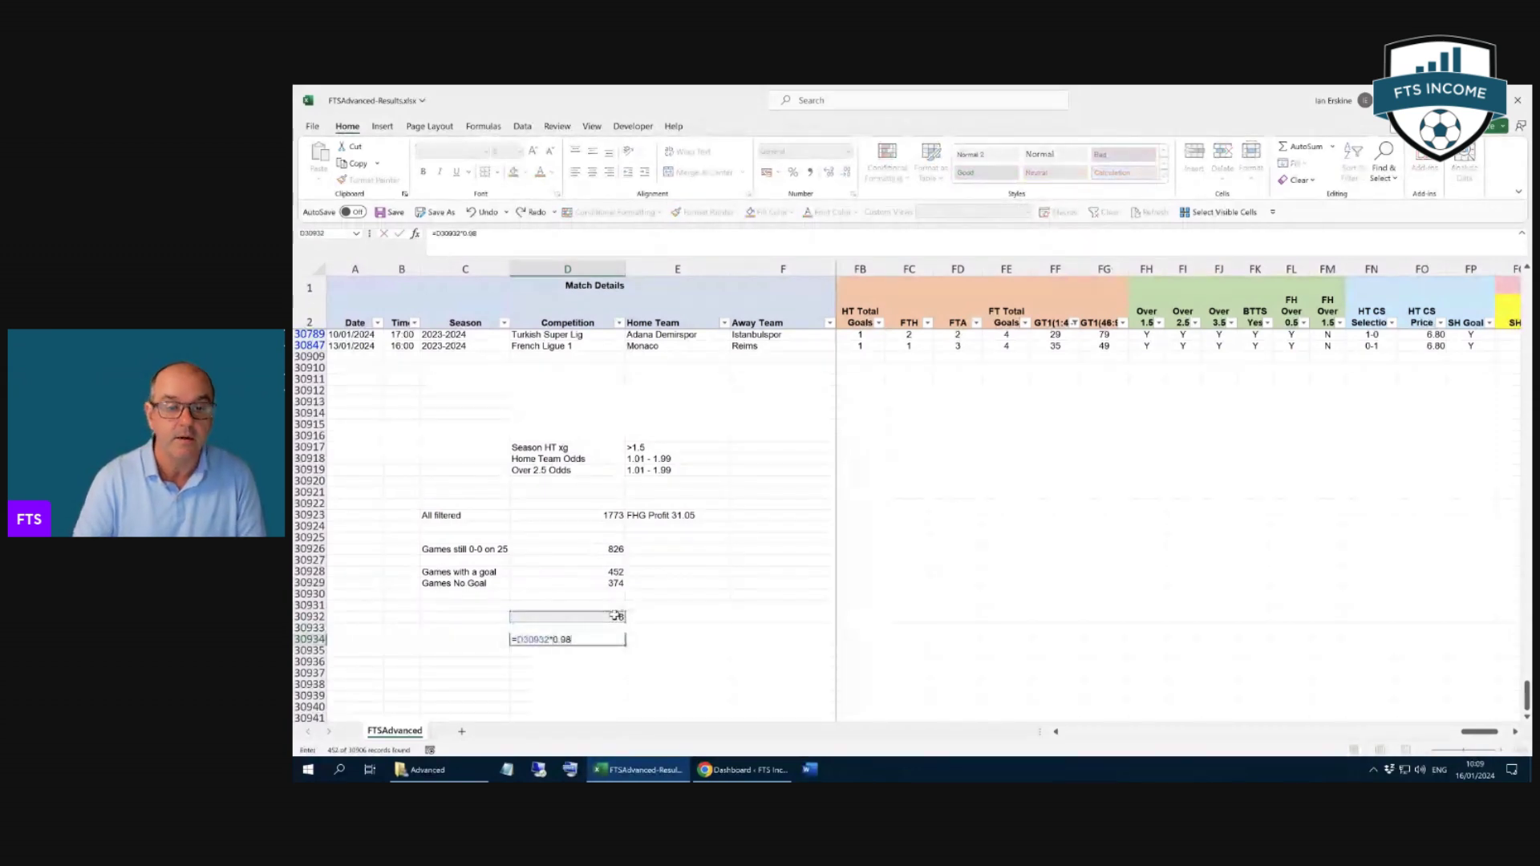
pyautogui.press('Return')
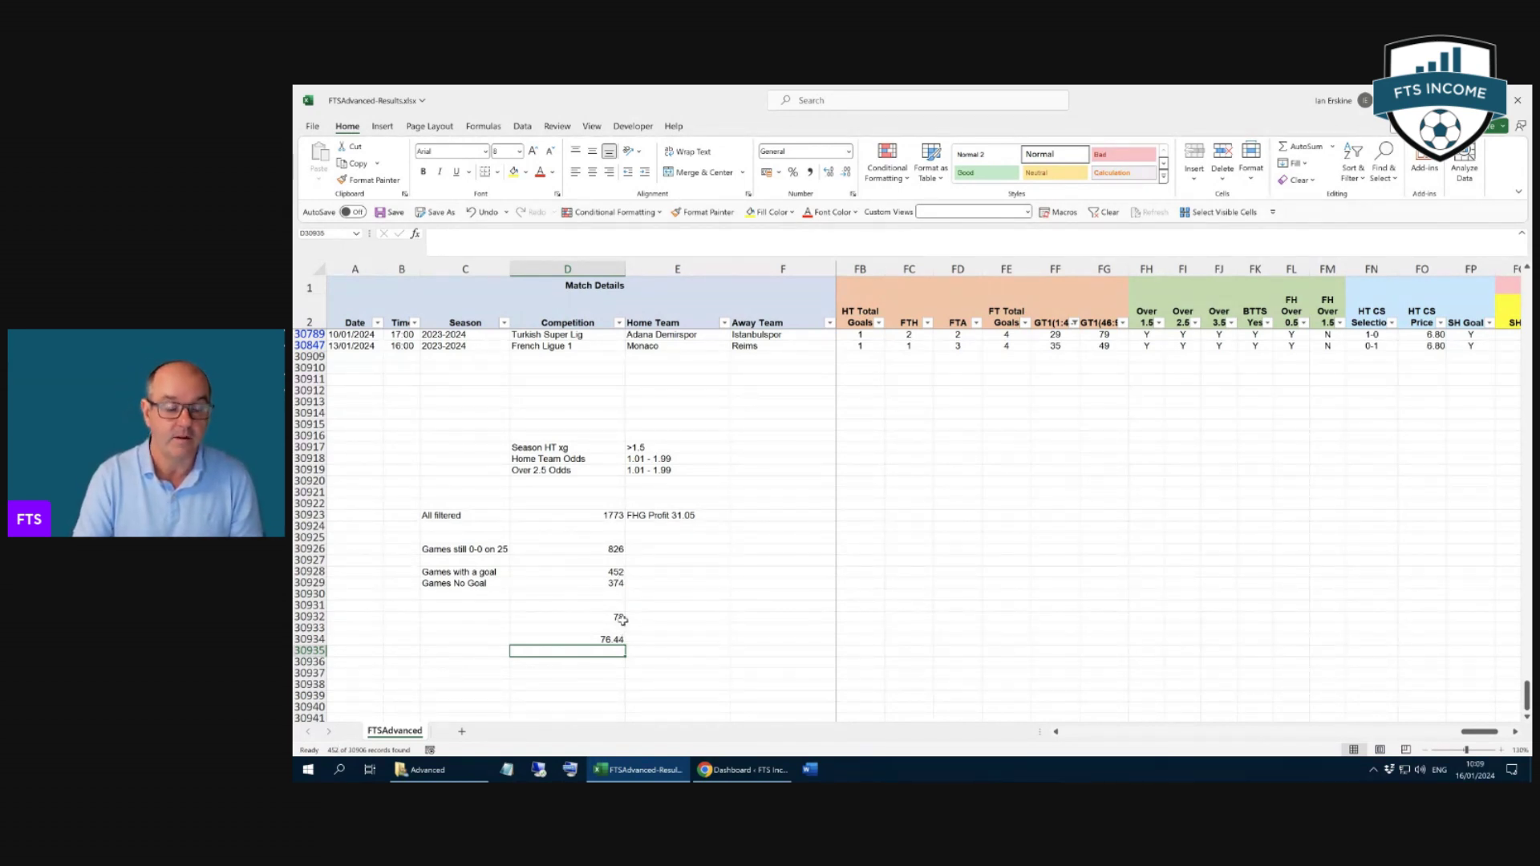
# Include the value -1 in the GT1(1:45) filter again and look over the listed matches
pyautogui.click(1073, 322)
pyautogui.click(940, 504)
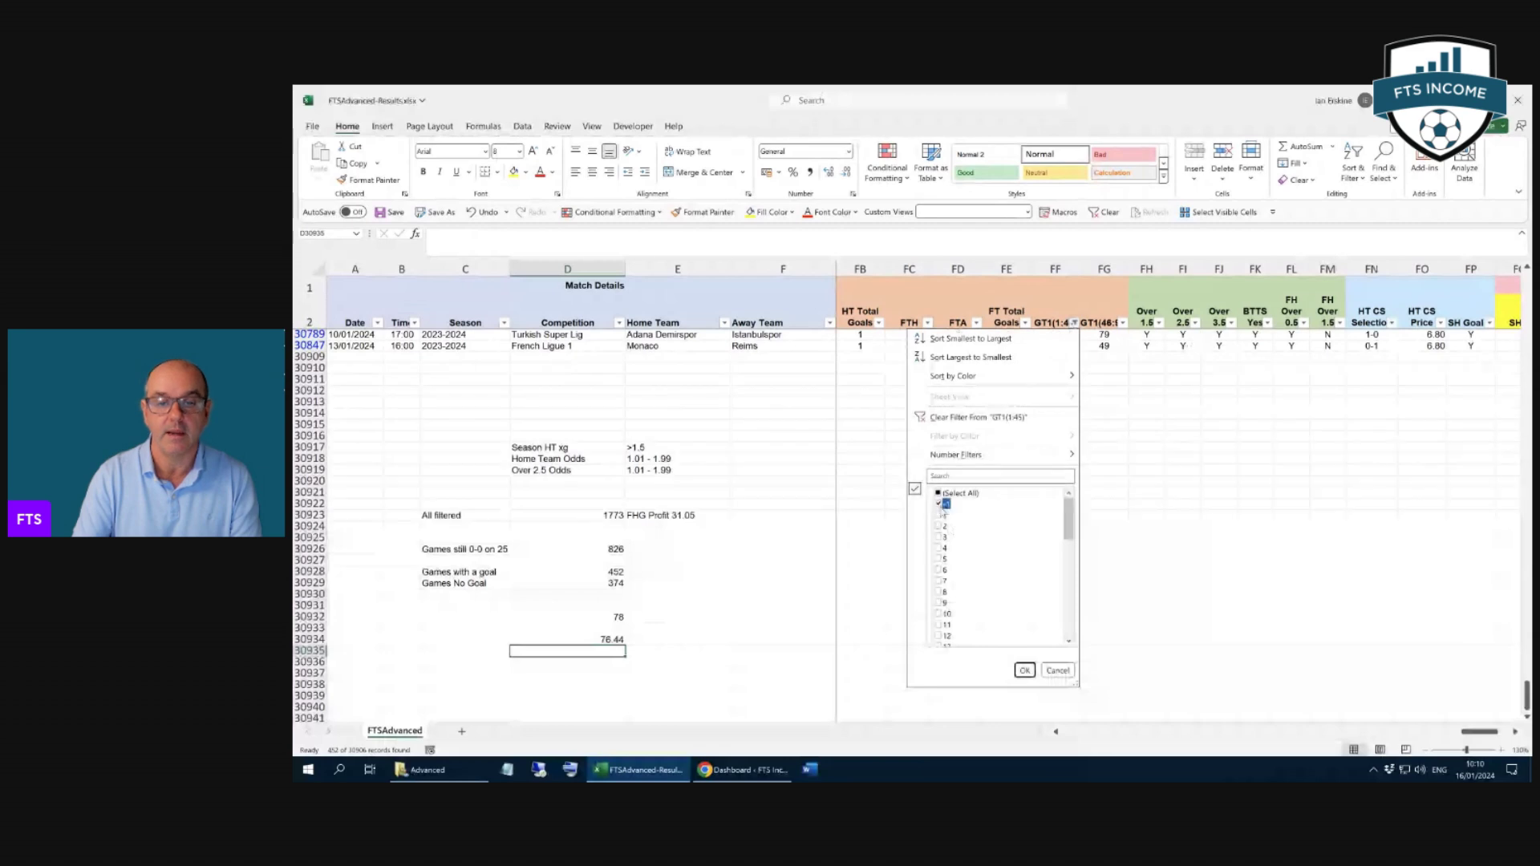
pyautogui.click(1024, 671)
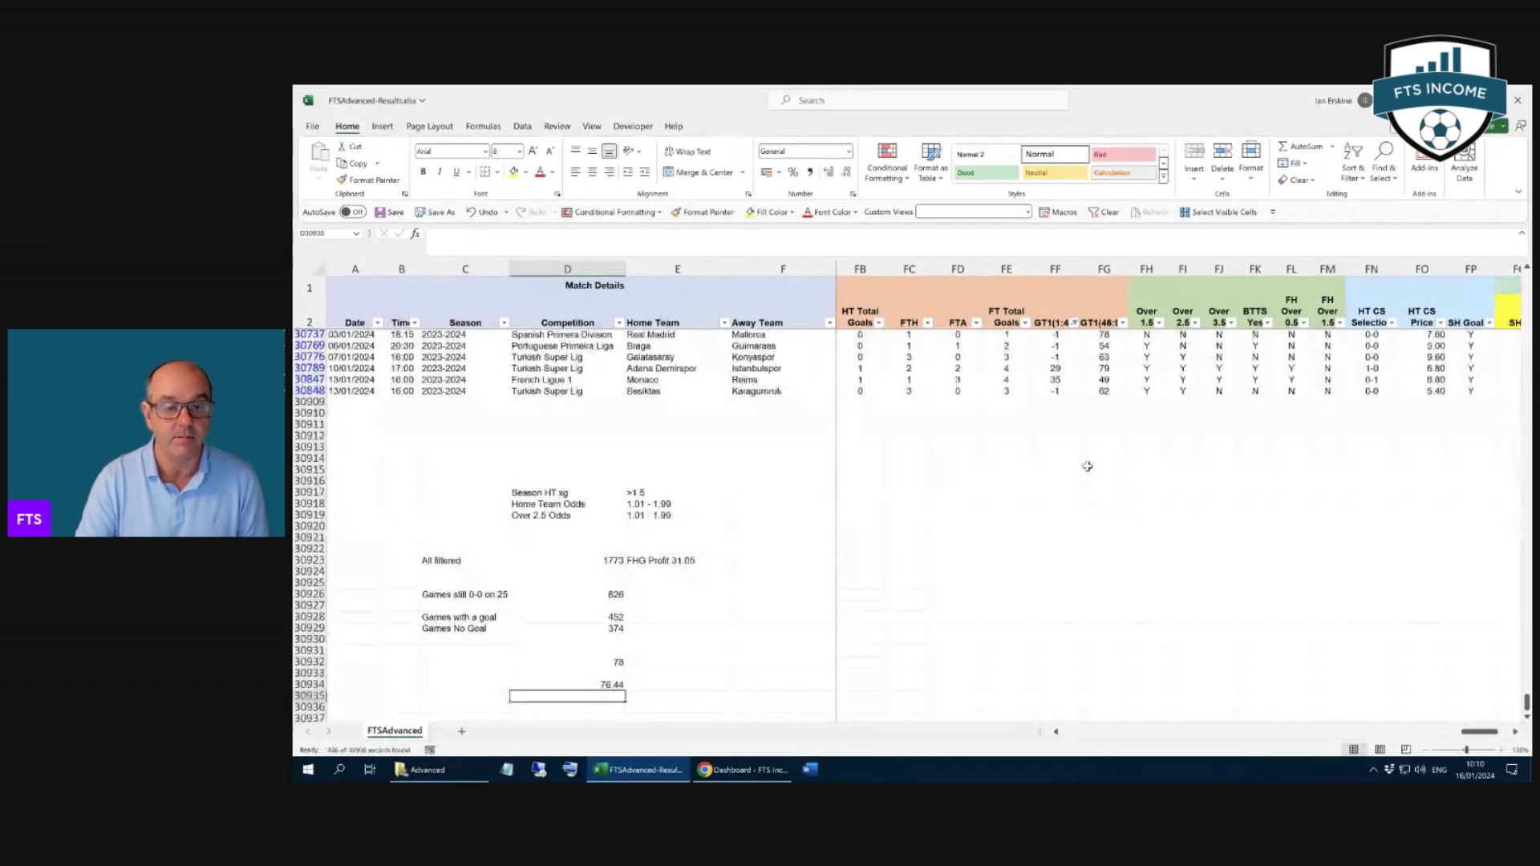
pyautogui.scroll(1, 1087, 388)
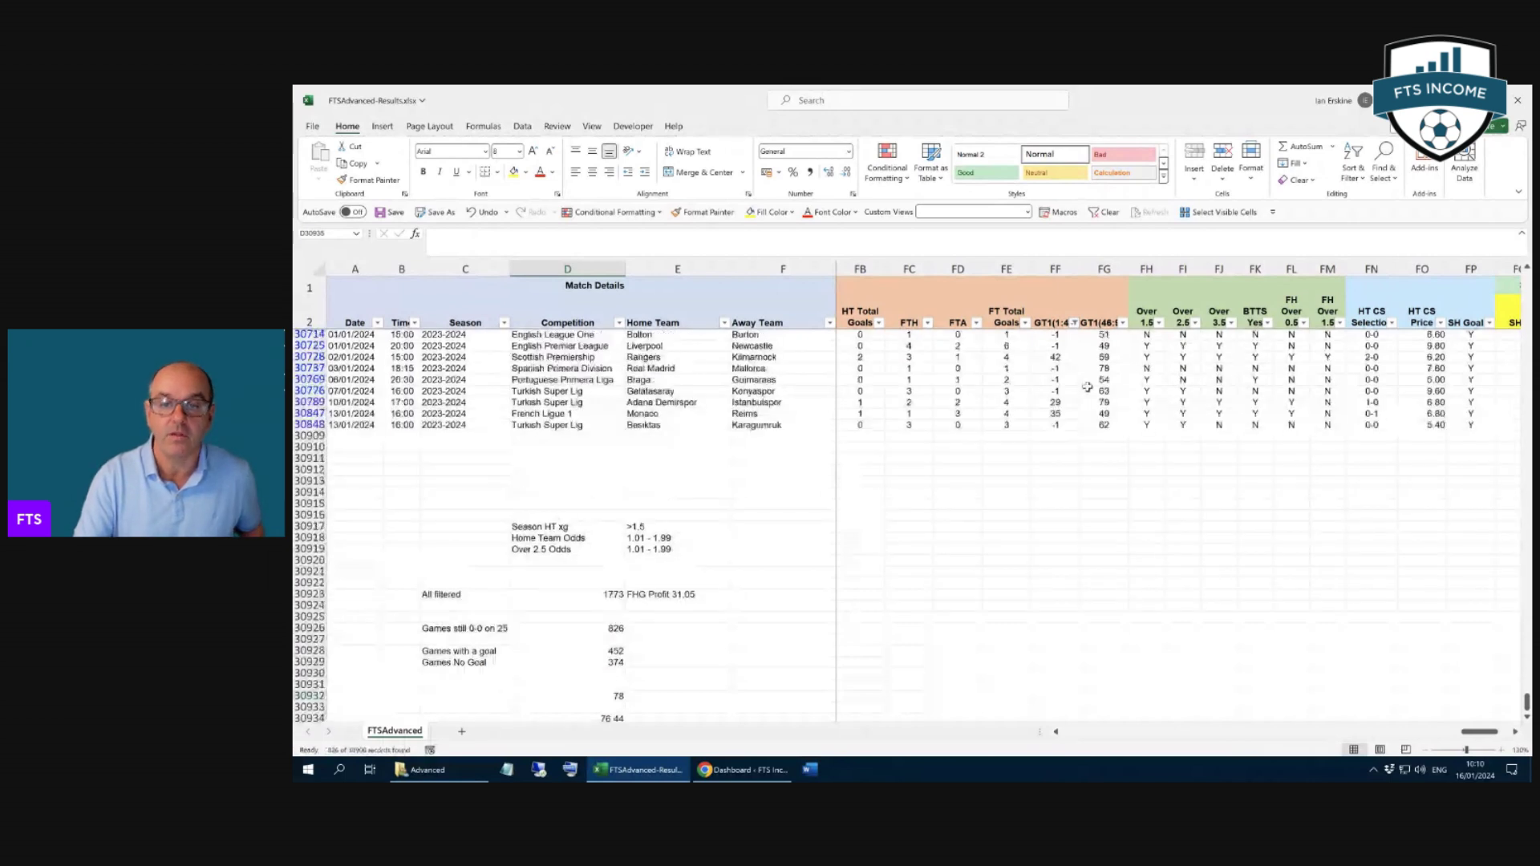
pyautogui.scroll(1, 1077, 337)
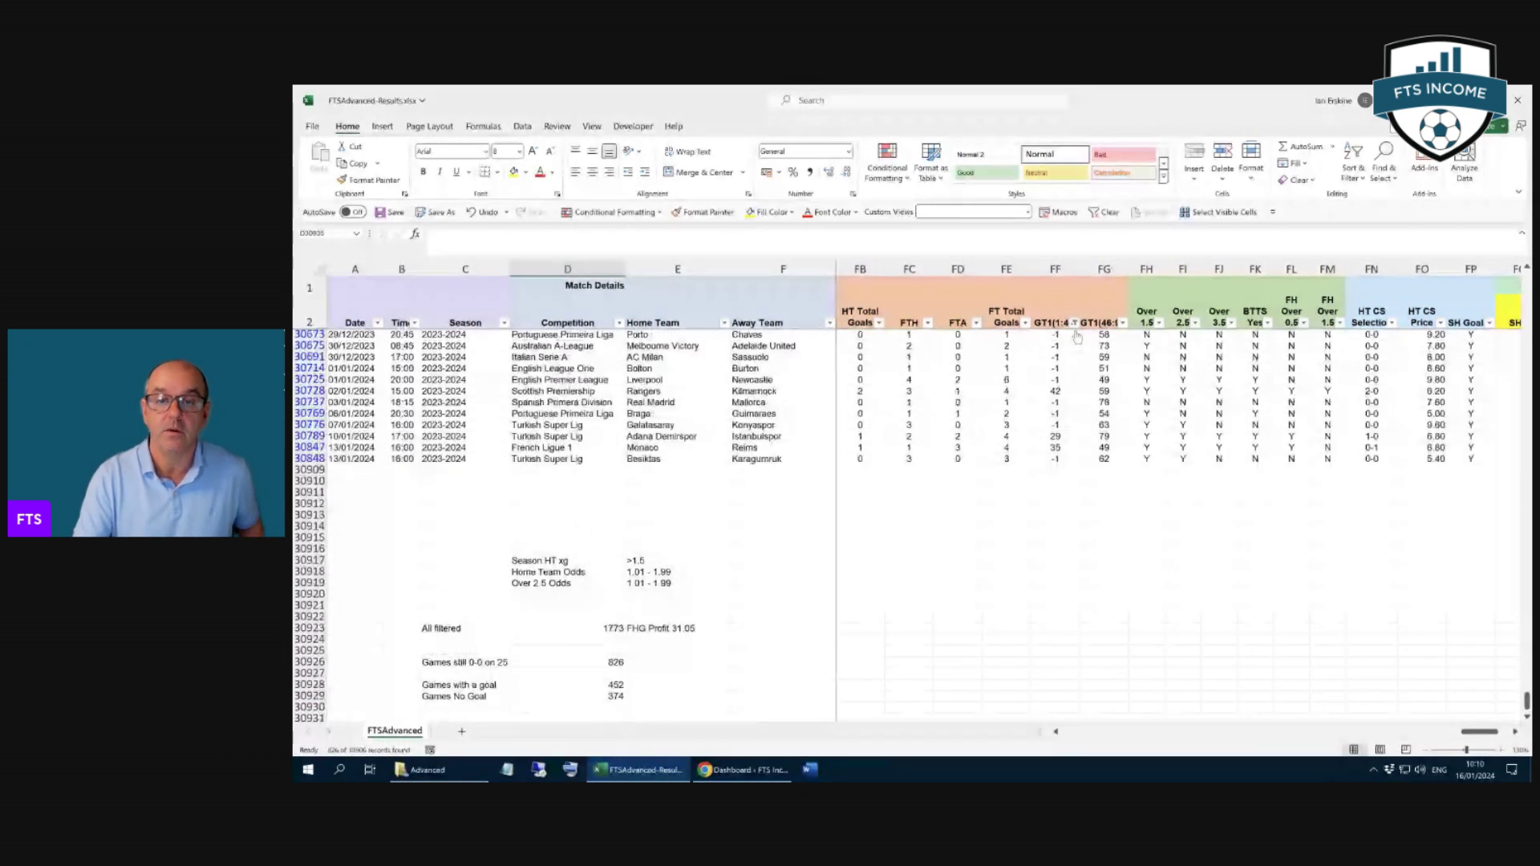
pyautogui.scroll(2, 1077, 336)
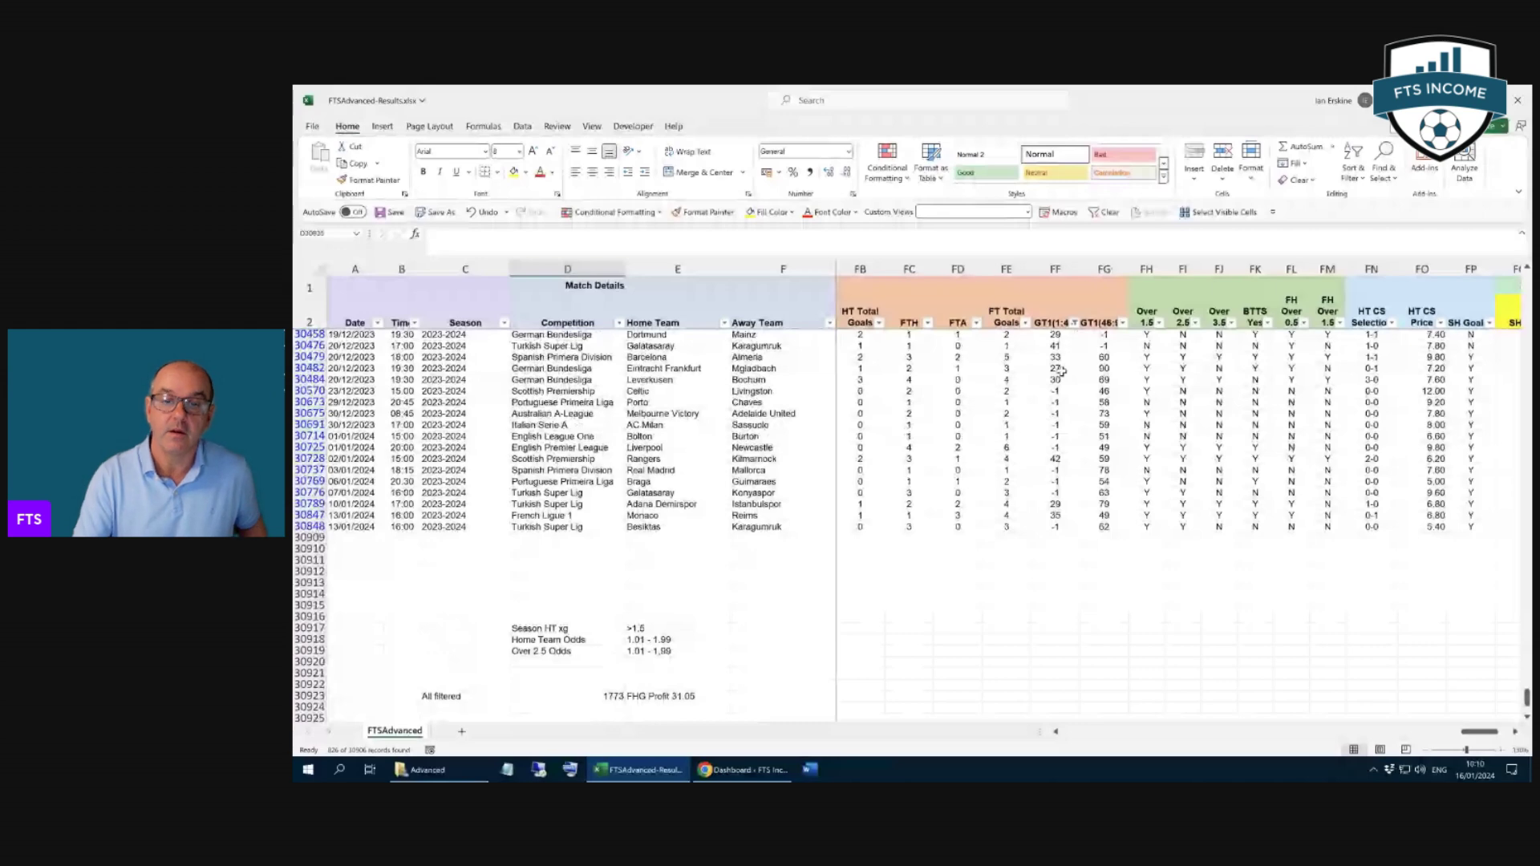
pyautogui.scroll(2, 1067, 364)
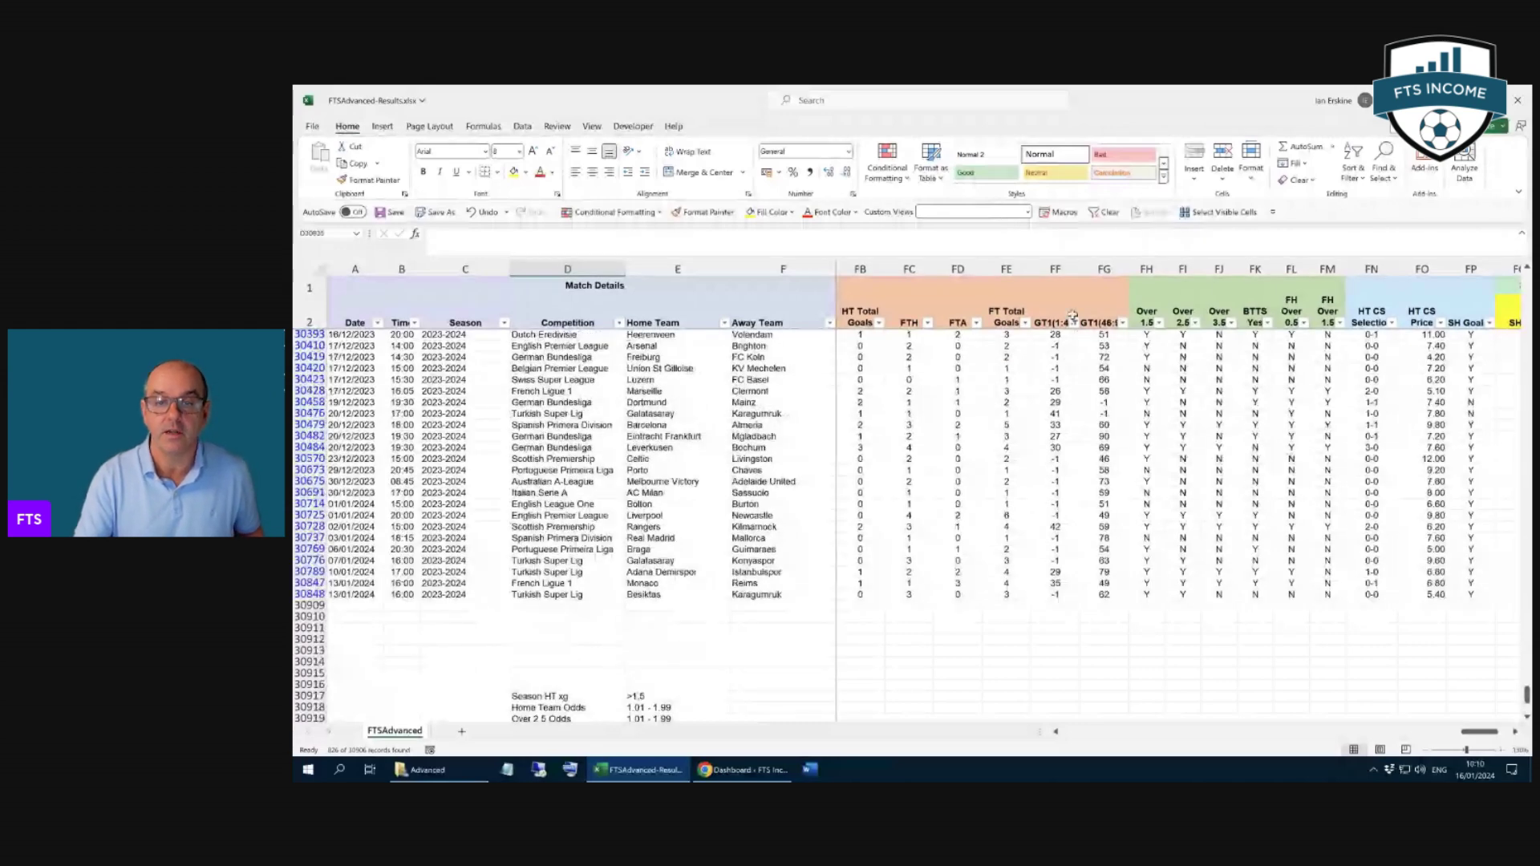
# Filter the GT1(1:45) column with a Between number filter starting at 35
pyautogui.click(1074, 323)
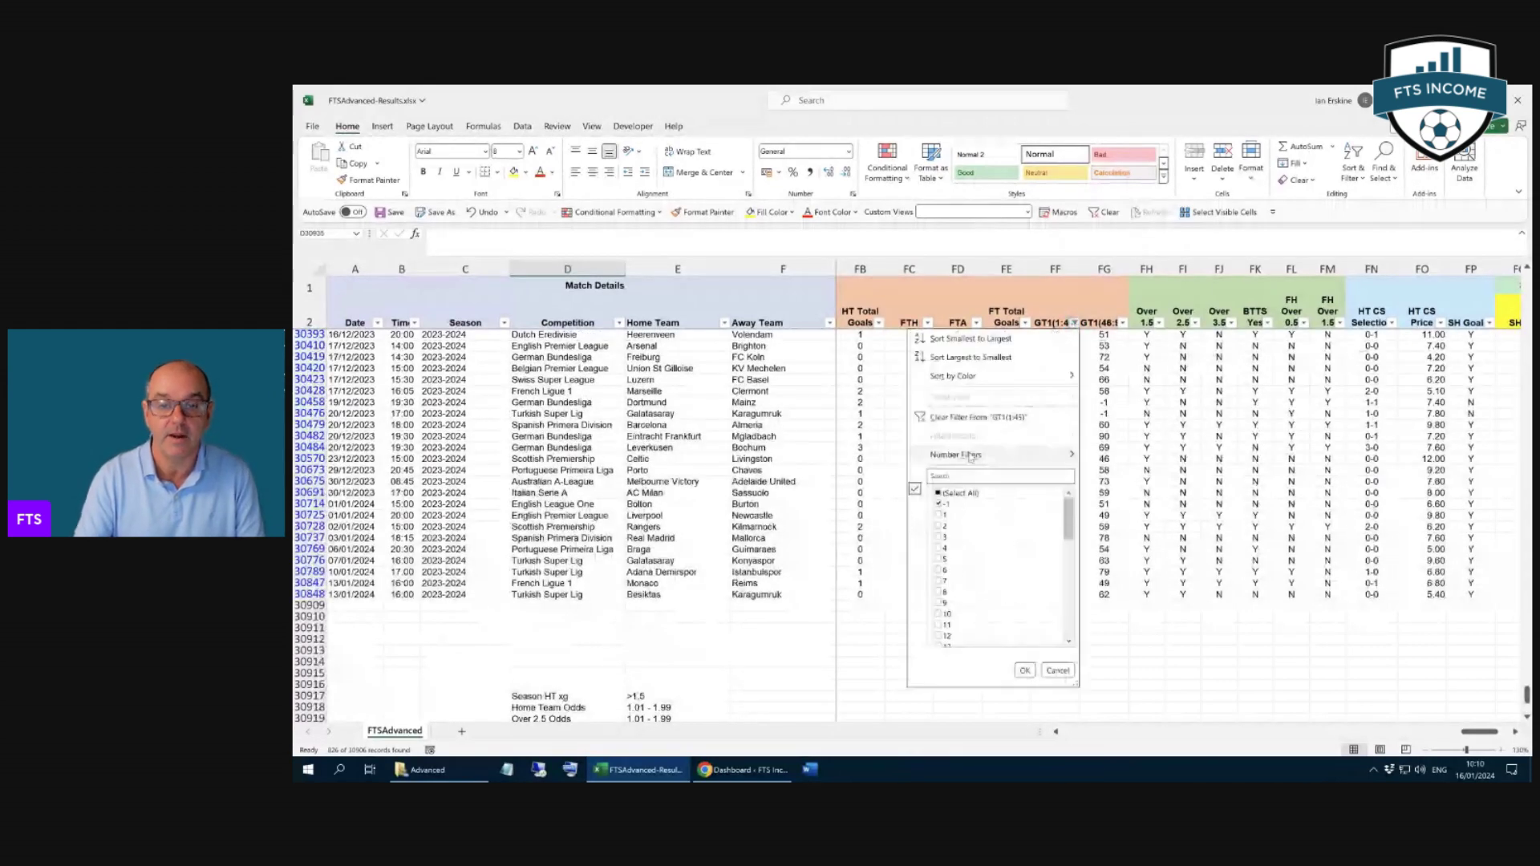
pyautogui.moveTo(1043, 455)
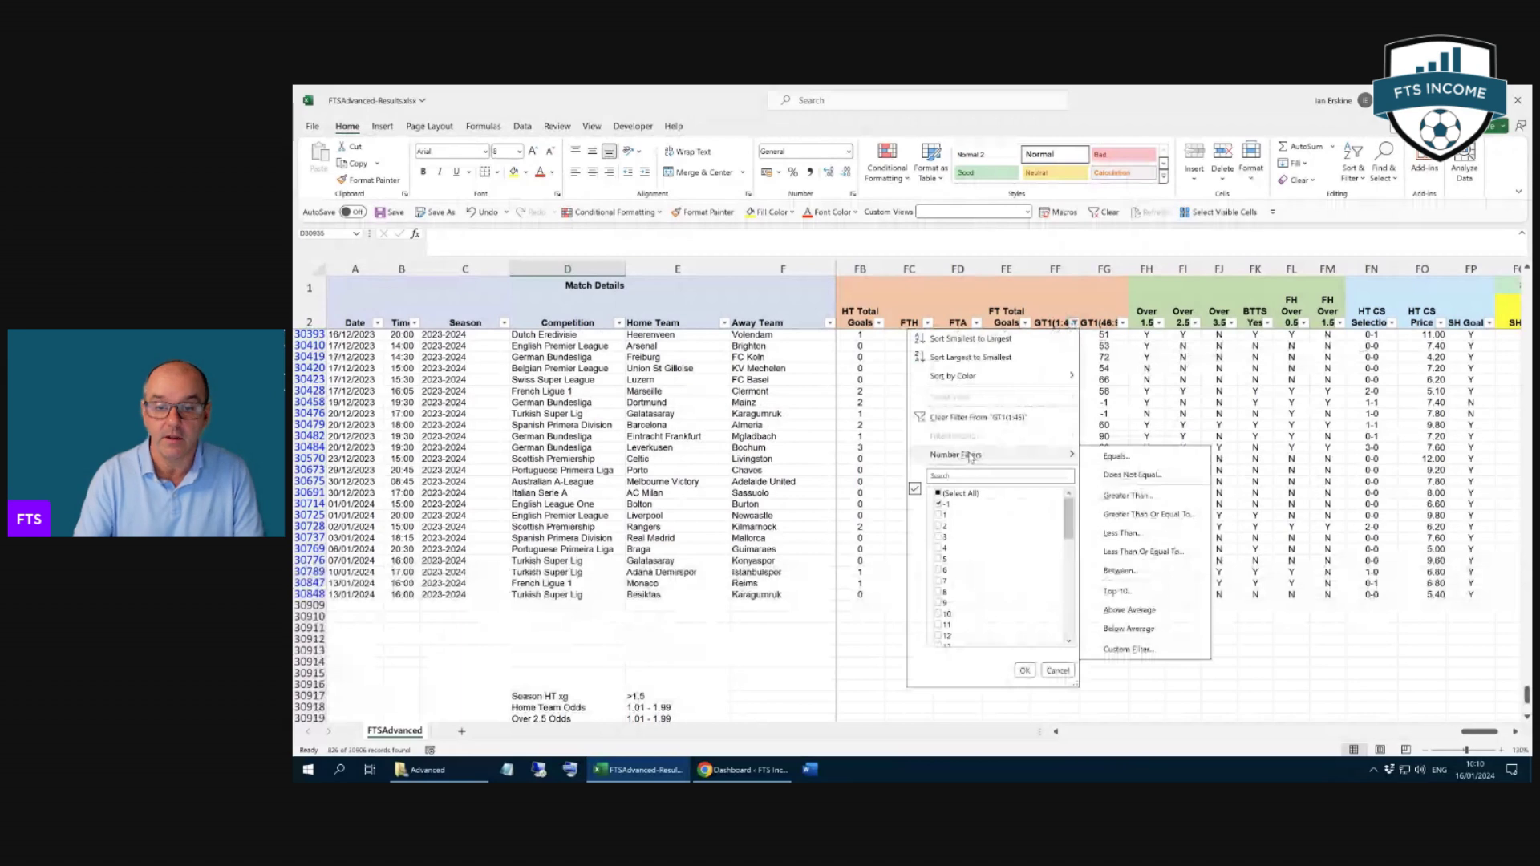
pyautogui.click(1123, 570)
pyautogui.write('35')
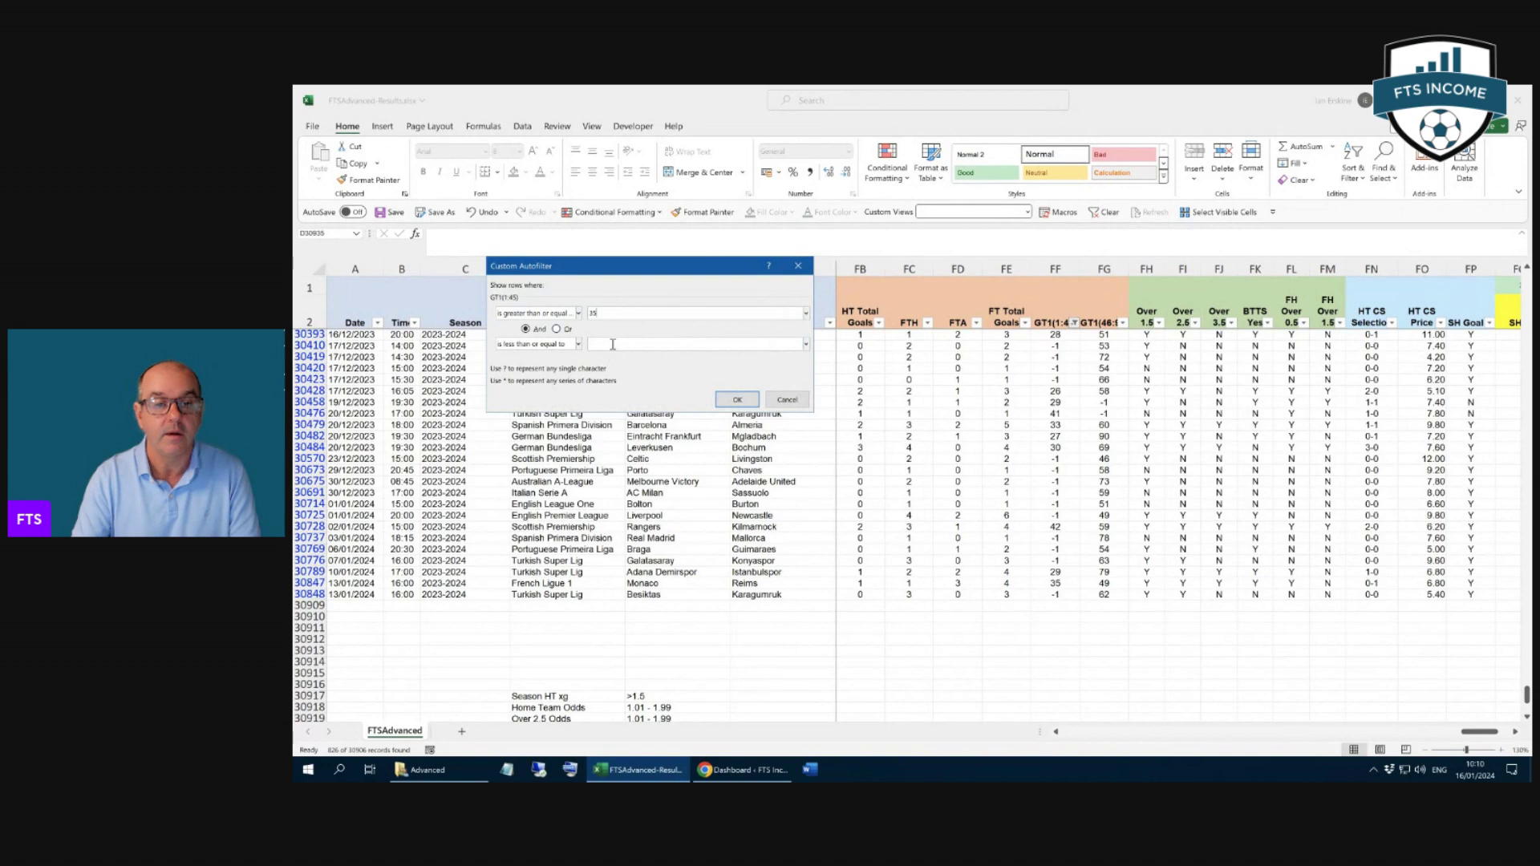
pyautogui.click(724, 403)
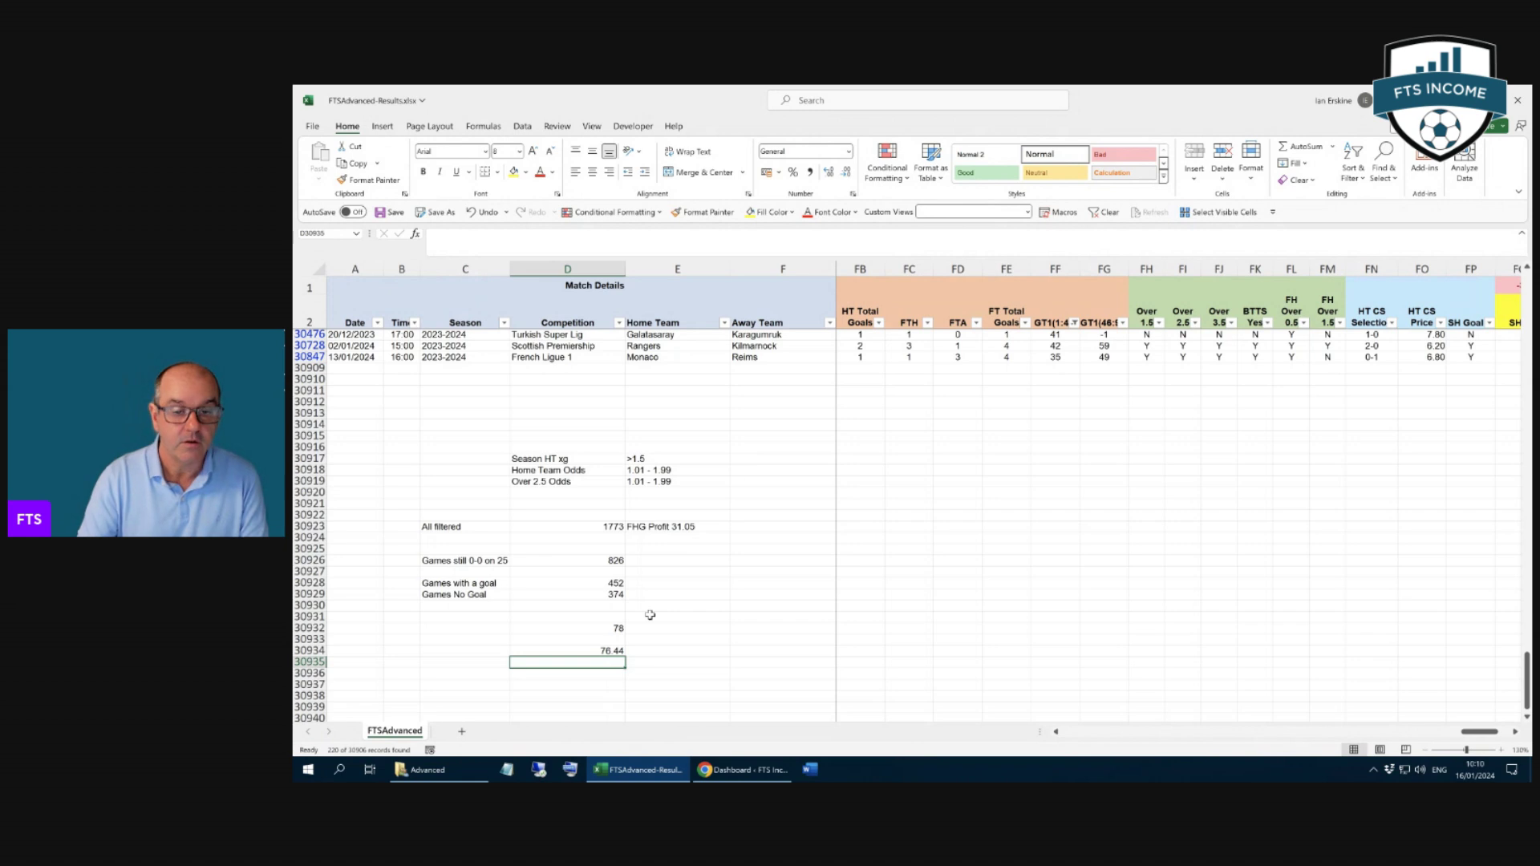
# Note "220 Gmes withfirst goal post 35" in D30937 and fit the Competition column's width to its contents
pyautogui.click(568, 686)
pyautogui.write('220')
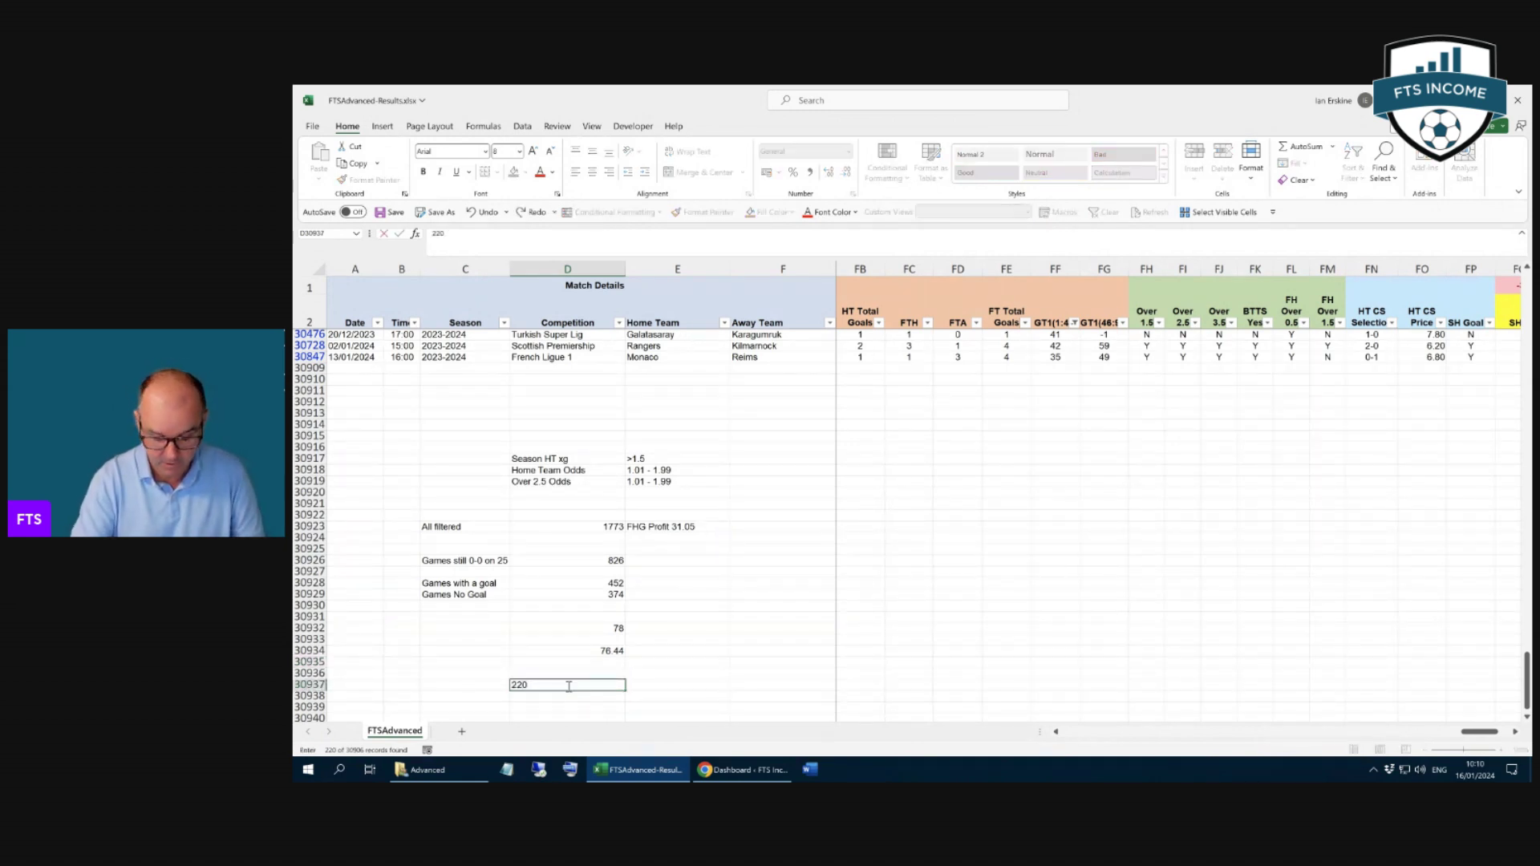
pyautogui.write(' Gmes with a goal')
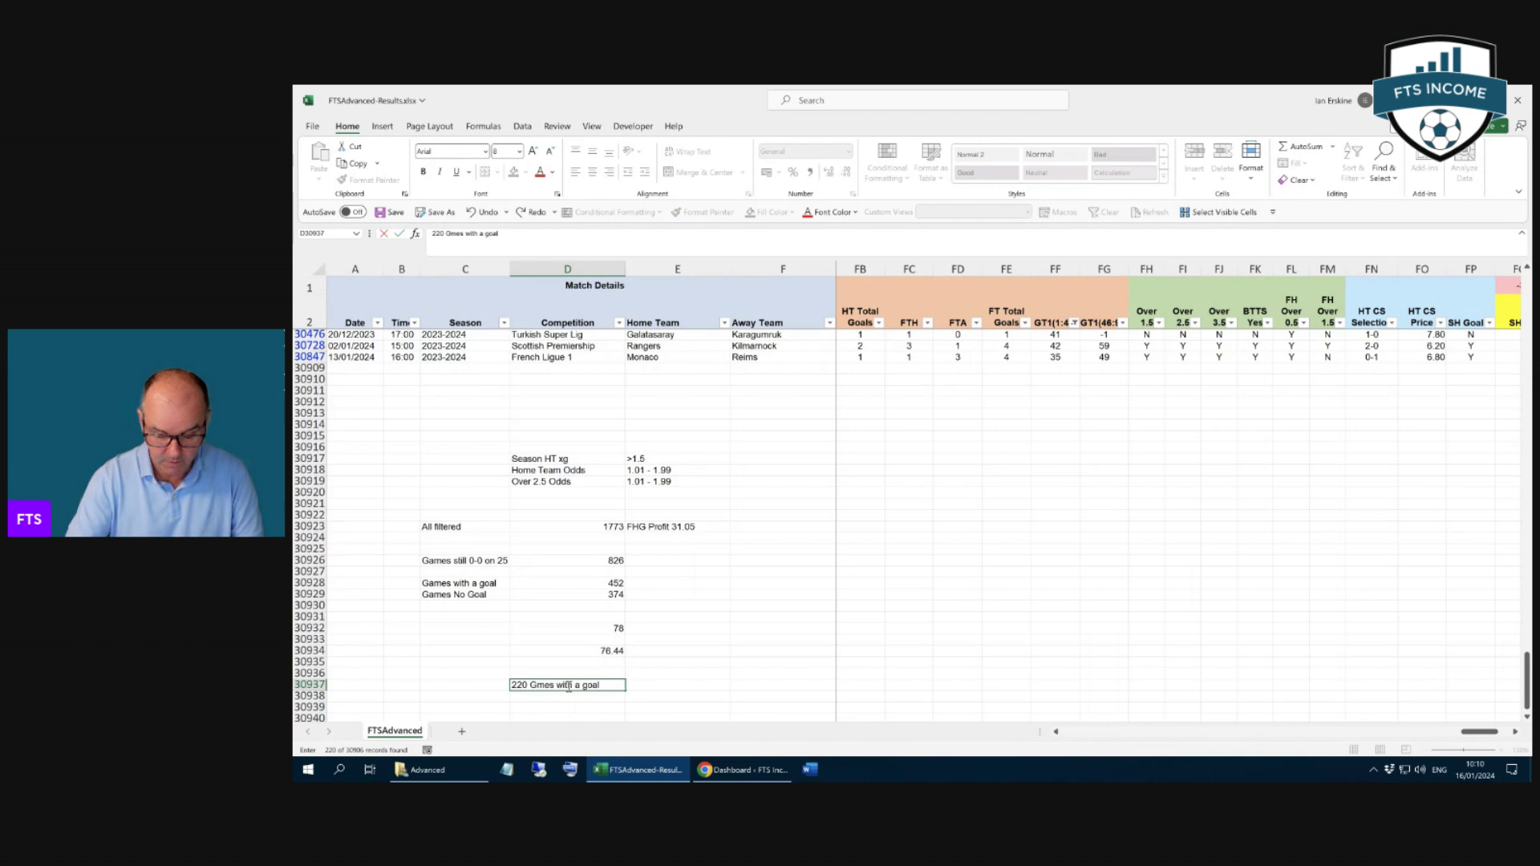
pyautogui.press('BackSpace')
pyautogui.press('BackSpace')
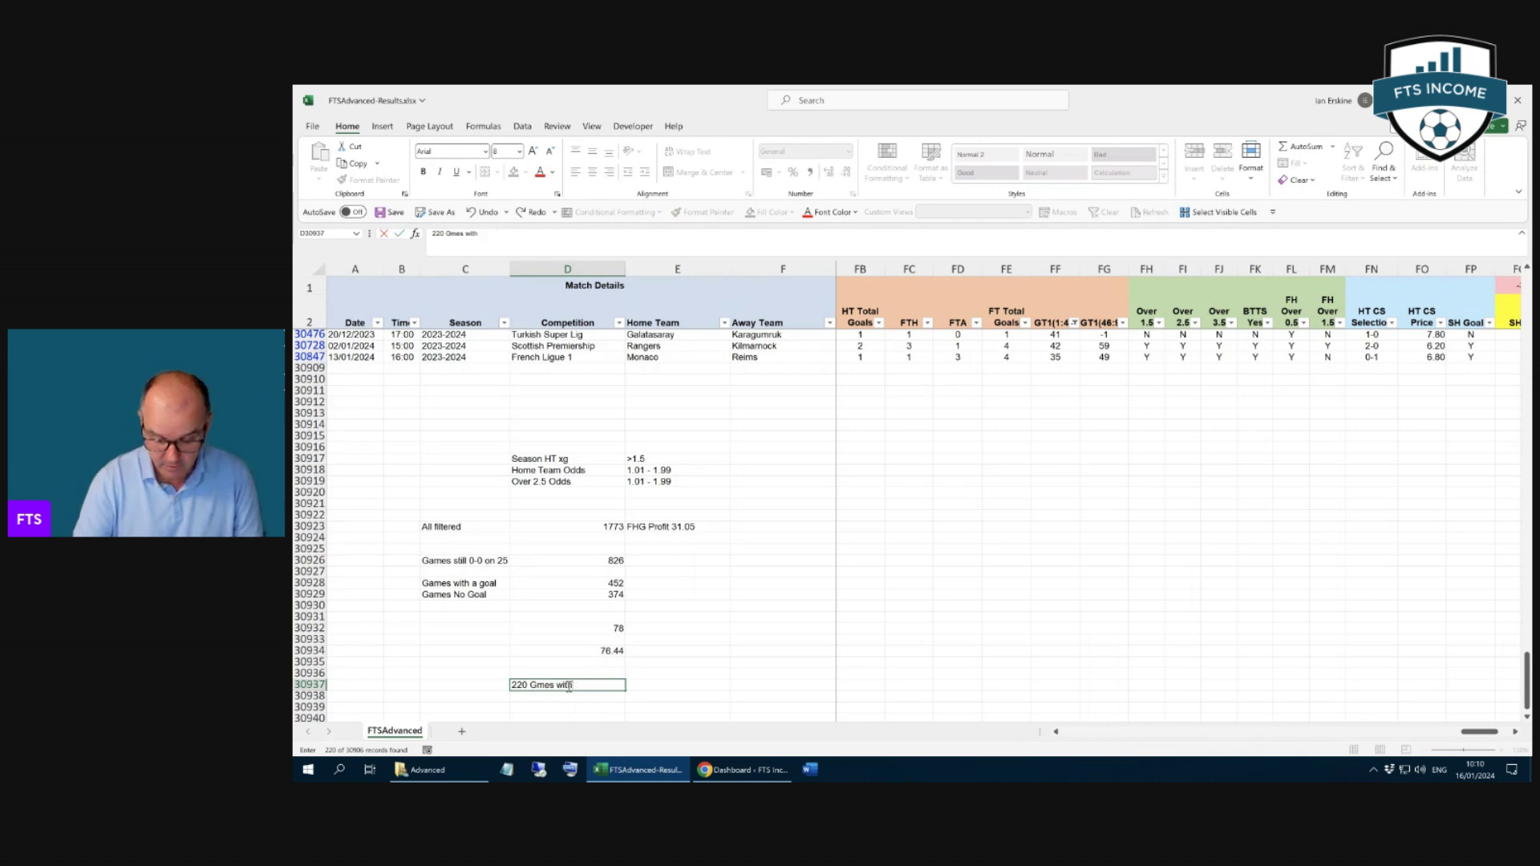
pyautogui.write('first goal')
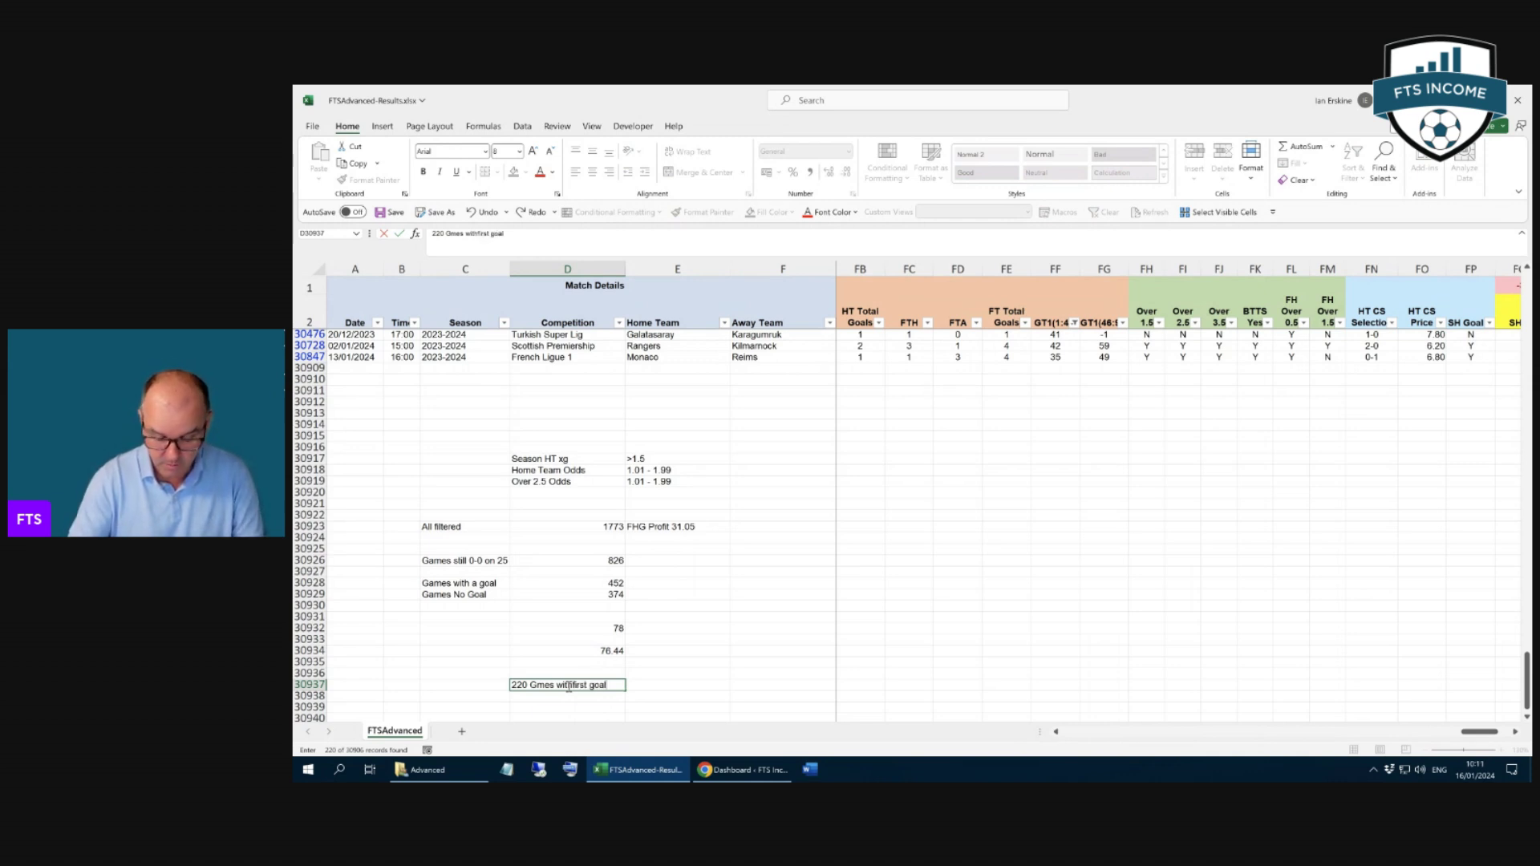
pyautogui.write(' post 35')
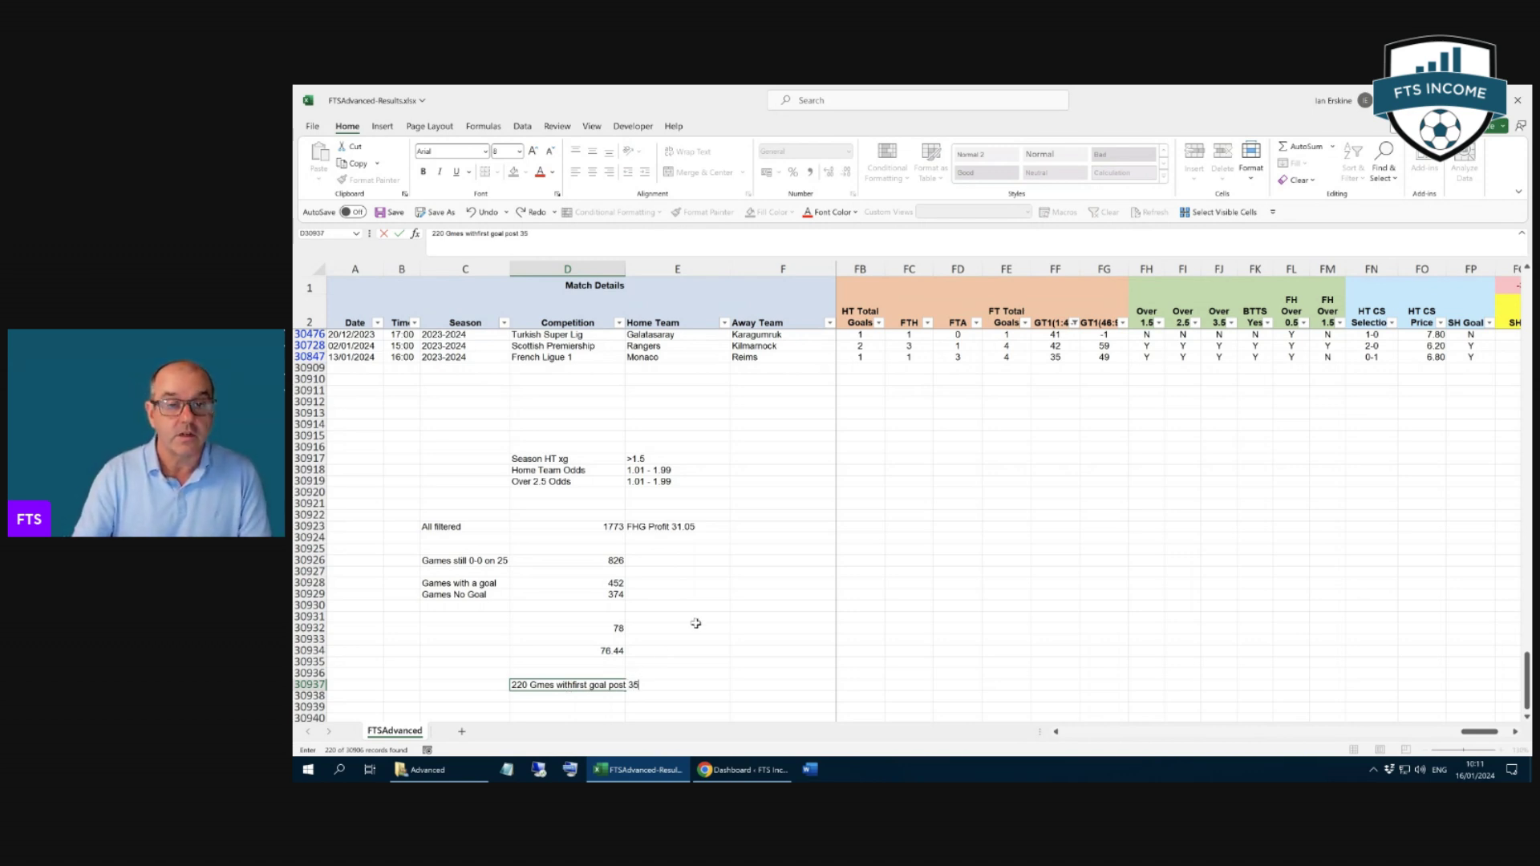
pyautogui.click(695, 623)
pyautogui.doubleClick(626, 269)
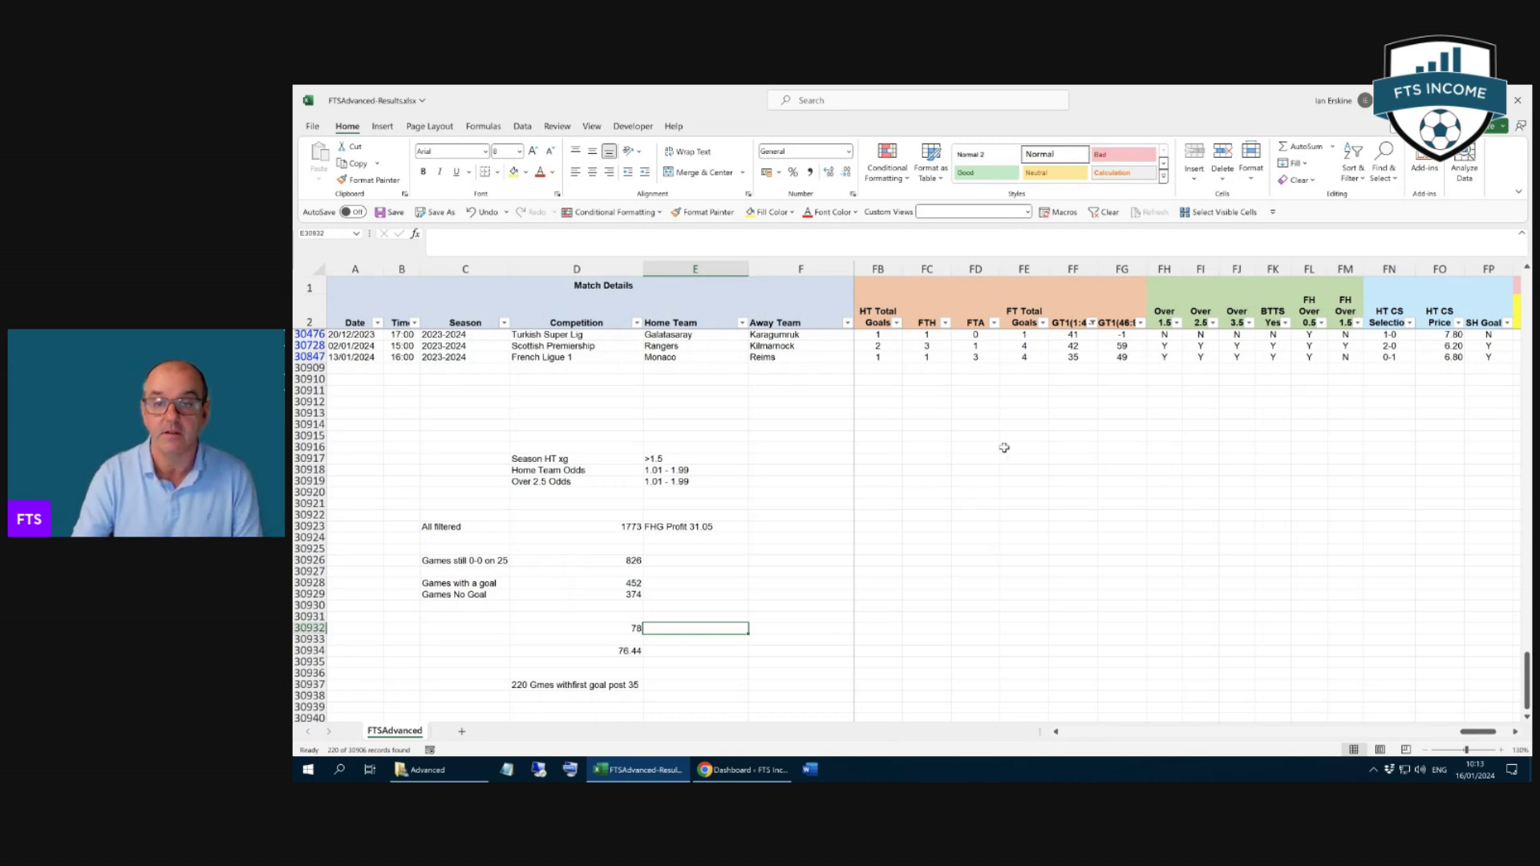
pyautogui.scroll(3, 1118, 420)
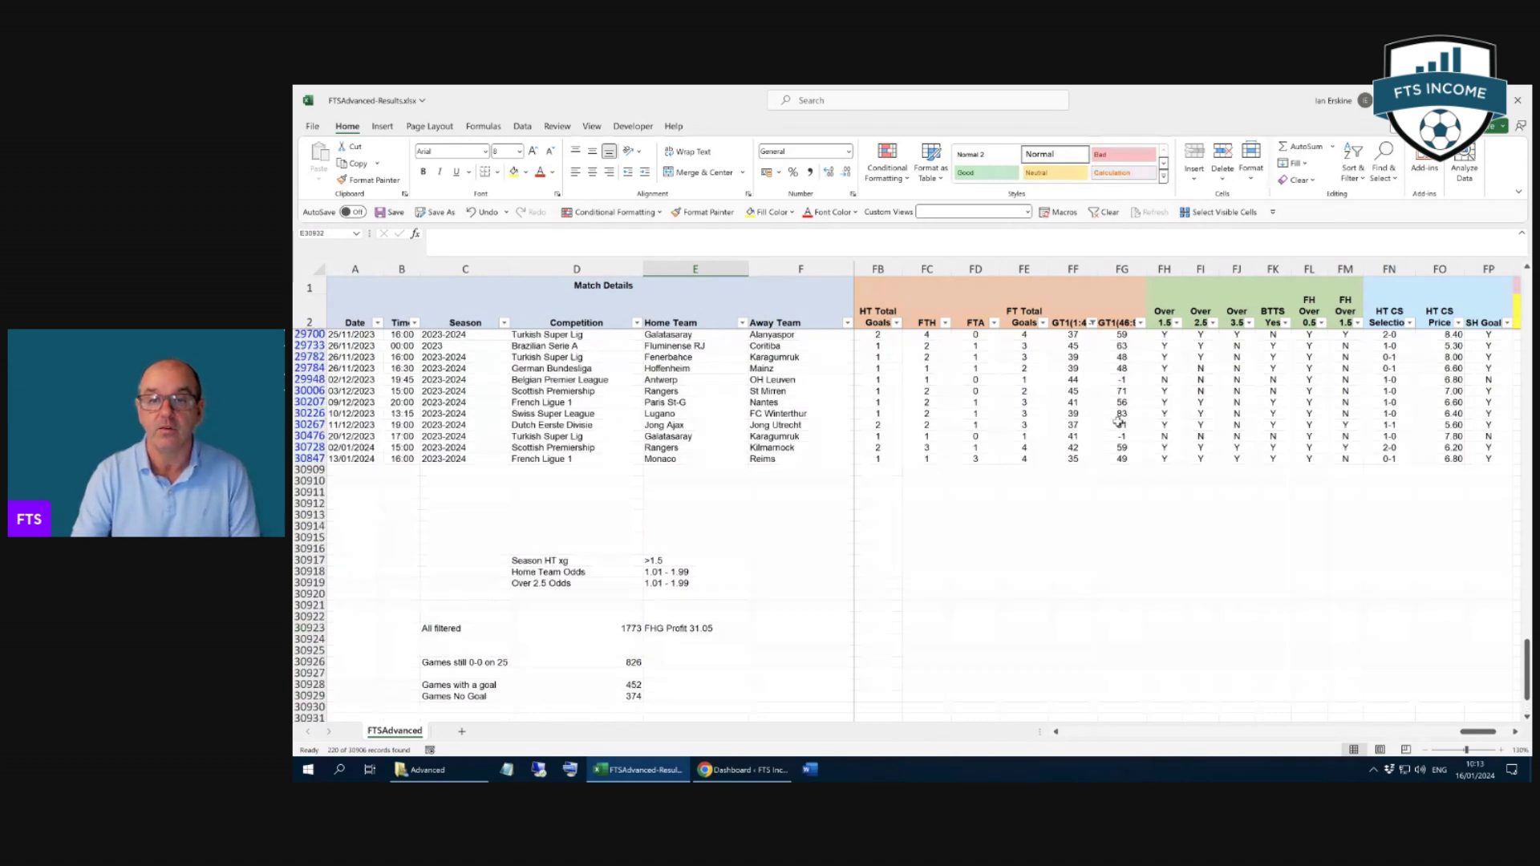
pyautogui.scroll(1, 1118, 420)
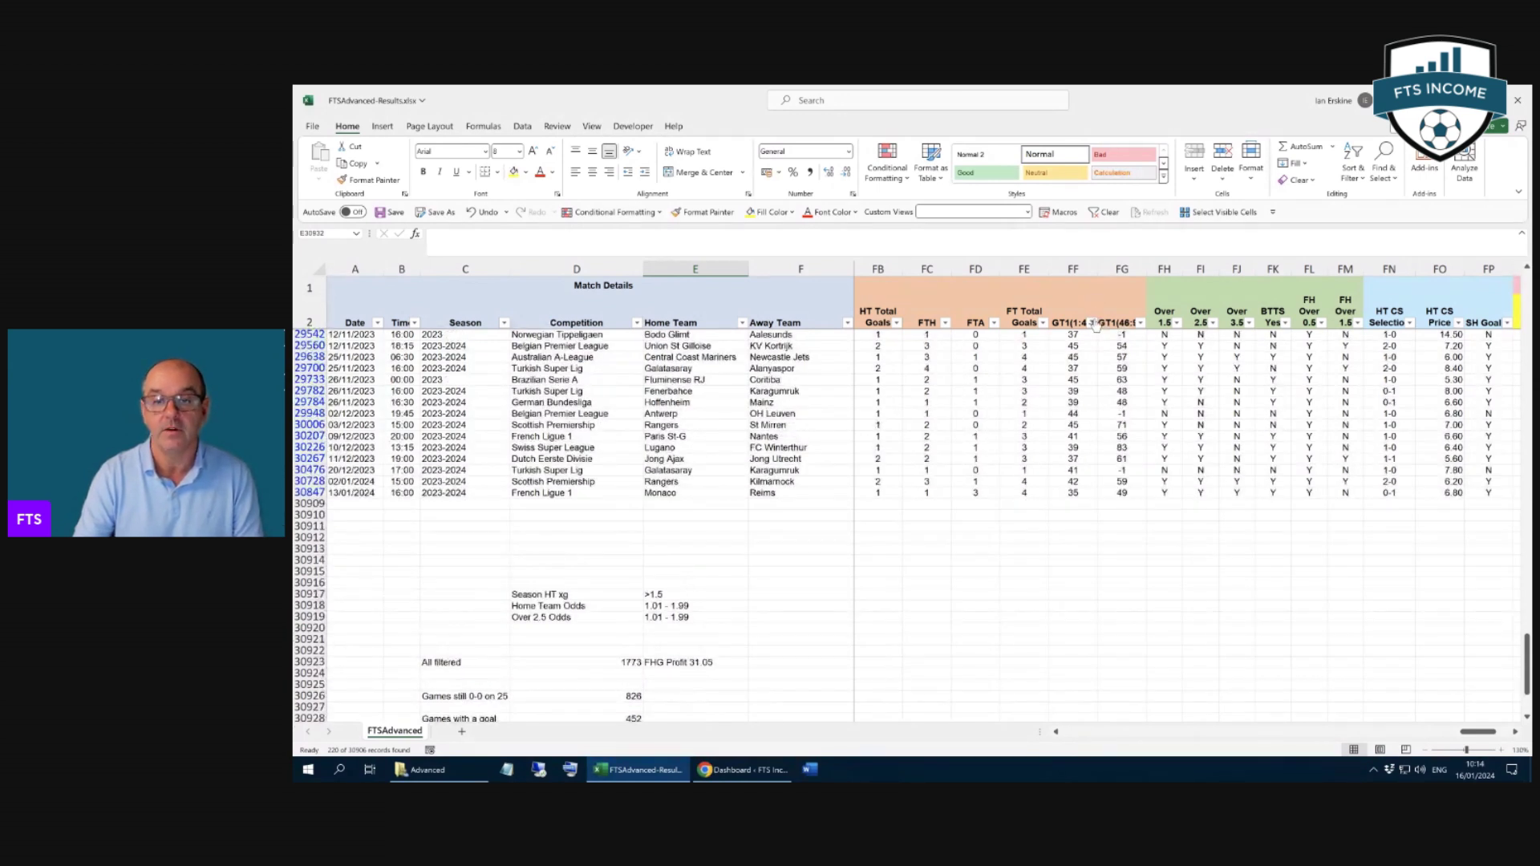
# Clear the GT1(1:45) column's number filter and deselect the goal times 1 to 11 in its value list, keeping -1
pyautogui.click(1092, 323)
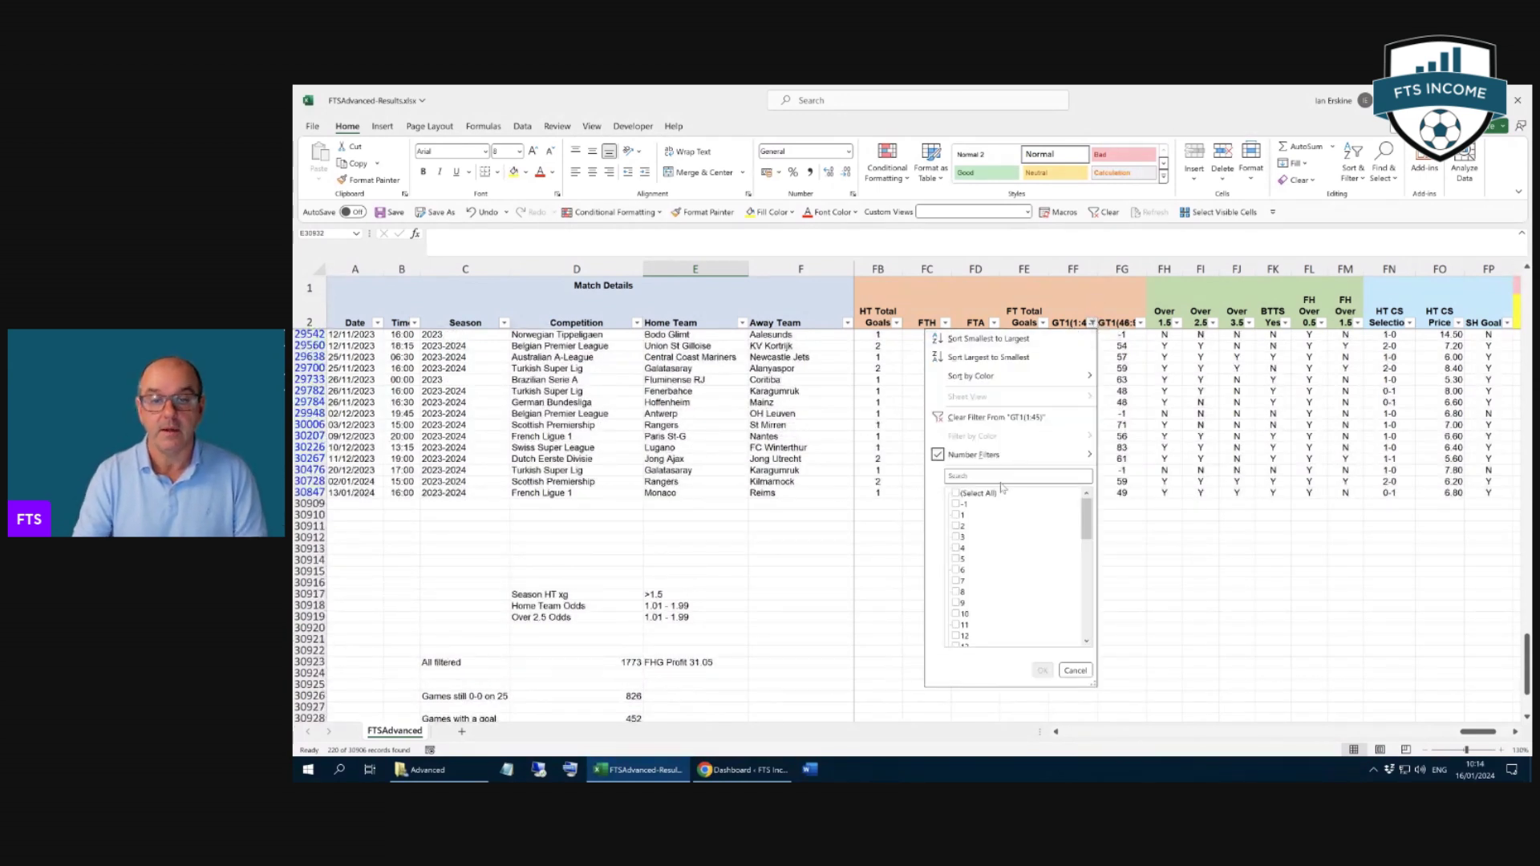
pyautogui.click(979, 417)
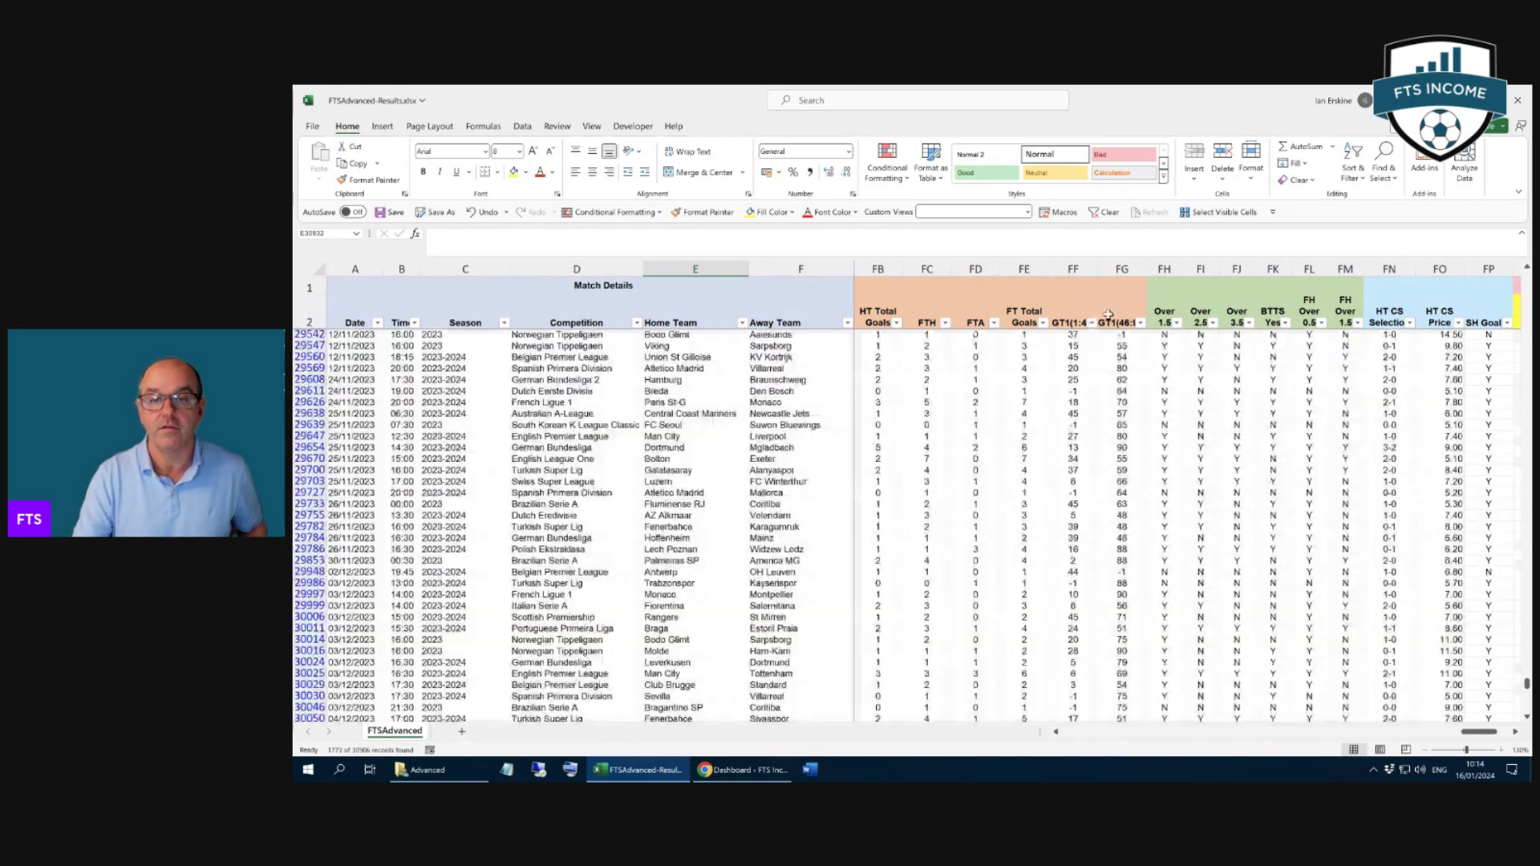
pyautogui.click(1091, 323)
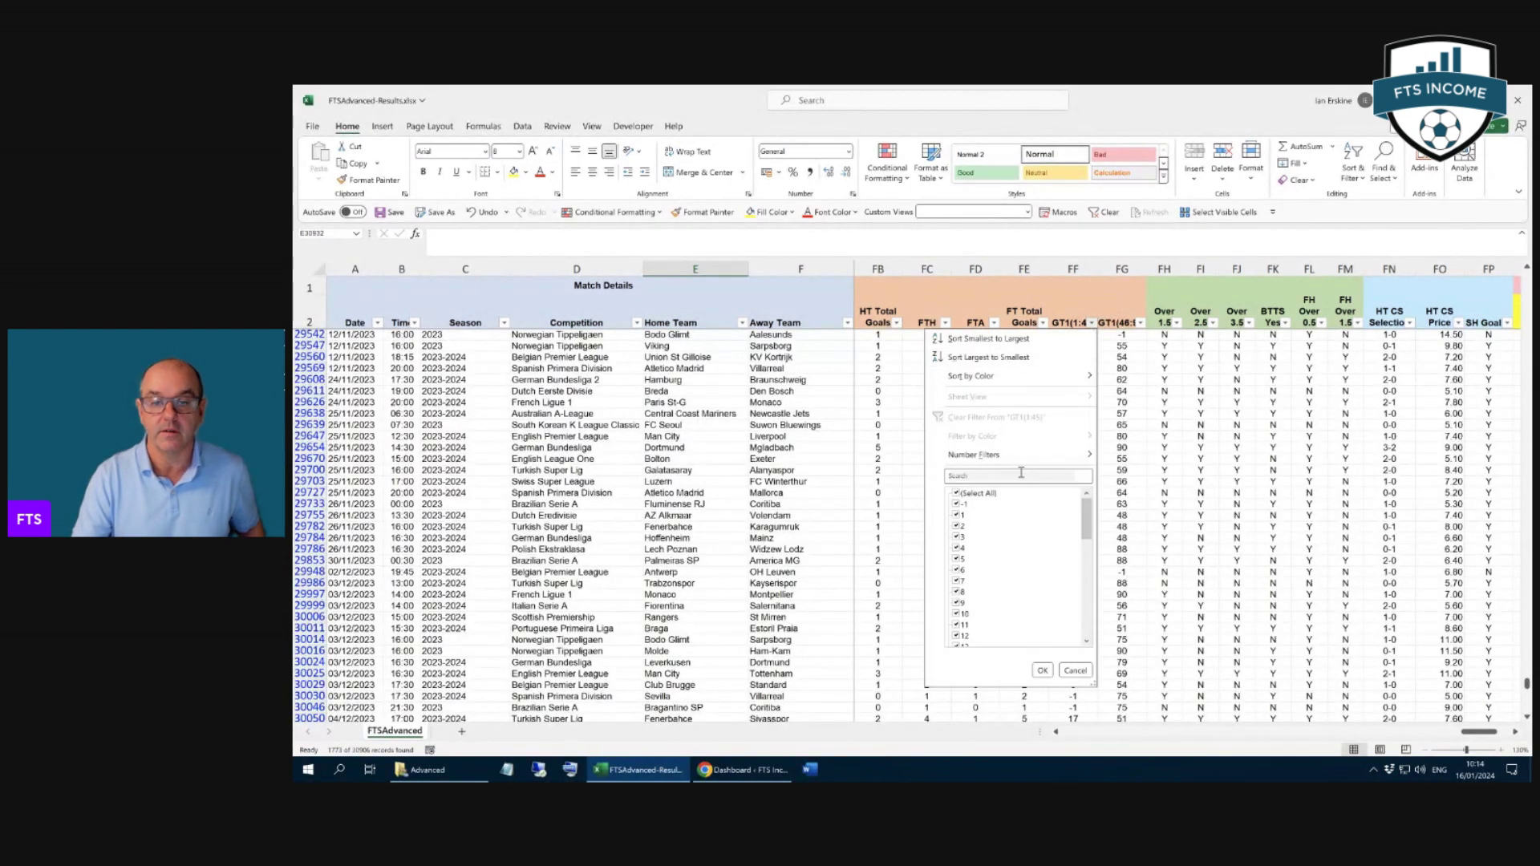
pyautogui.click(957, 514)
pyautogui.click(959, 526)
pyautogui.click(959, 537)
pyautogui.click(958, 548)
pyautogui.click(958, 559)
pyautogui.click(957, 570)
pyautogui.click(958, 581)
pyautogui.click(957, 592)
pyautogui.click(957, 602)
pyautogui.click(957, 624)
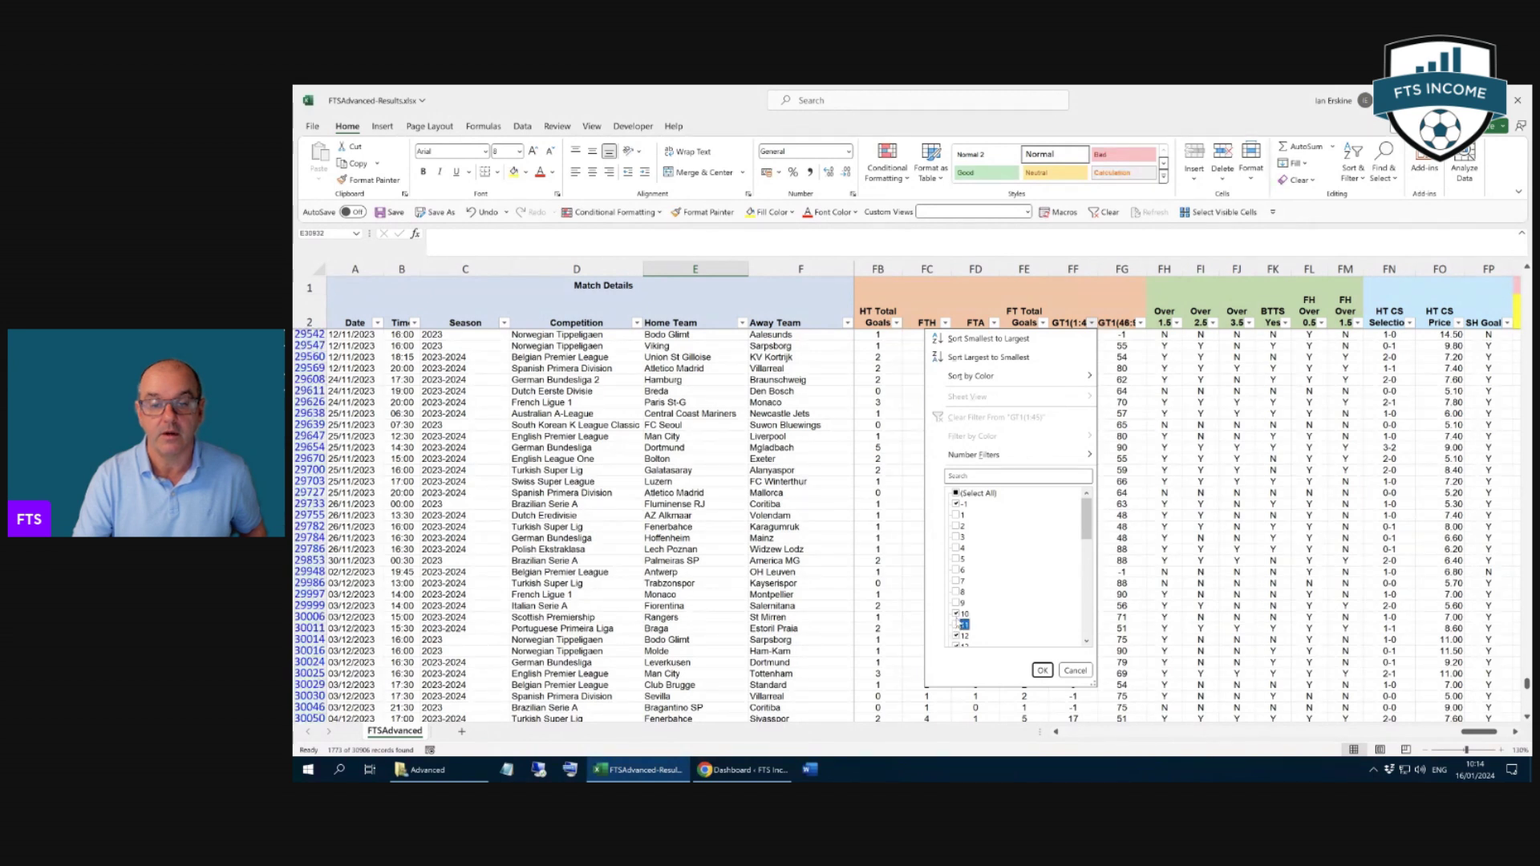
pyautogui.click(956, 613)
# Deselect the goal times 12 to 24 in the GT1(1:45) value list as well and apply the filter
pyautogui.scroll(-2, 1001, 611)
pyautogui.click(957, 569)
pyautogui.click(958, 581)
pyautogui.click(957, 592)
pyautogui.click(956, 603)
pyautogui.click(957, 615)
pyautogui.click(956, 623)
pyautogui.scroll(-2, 969, 577)
pyautogui.click(966, 570)
pyautogui.click(965, 580)
pyautogui.click(966, 592)
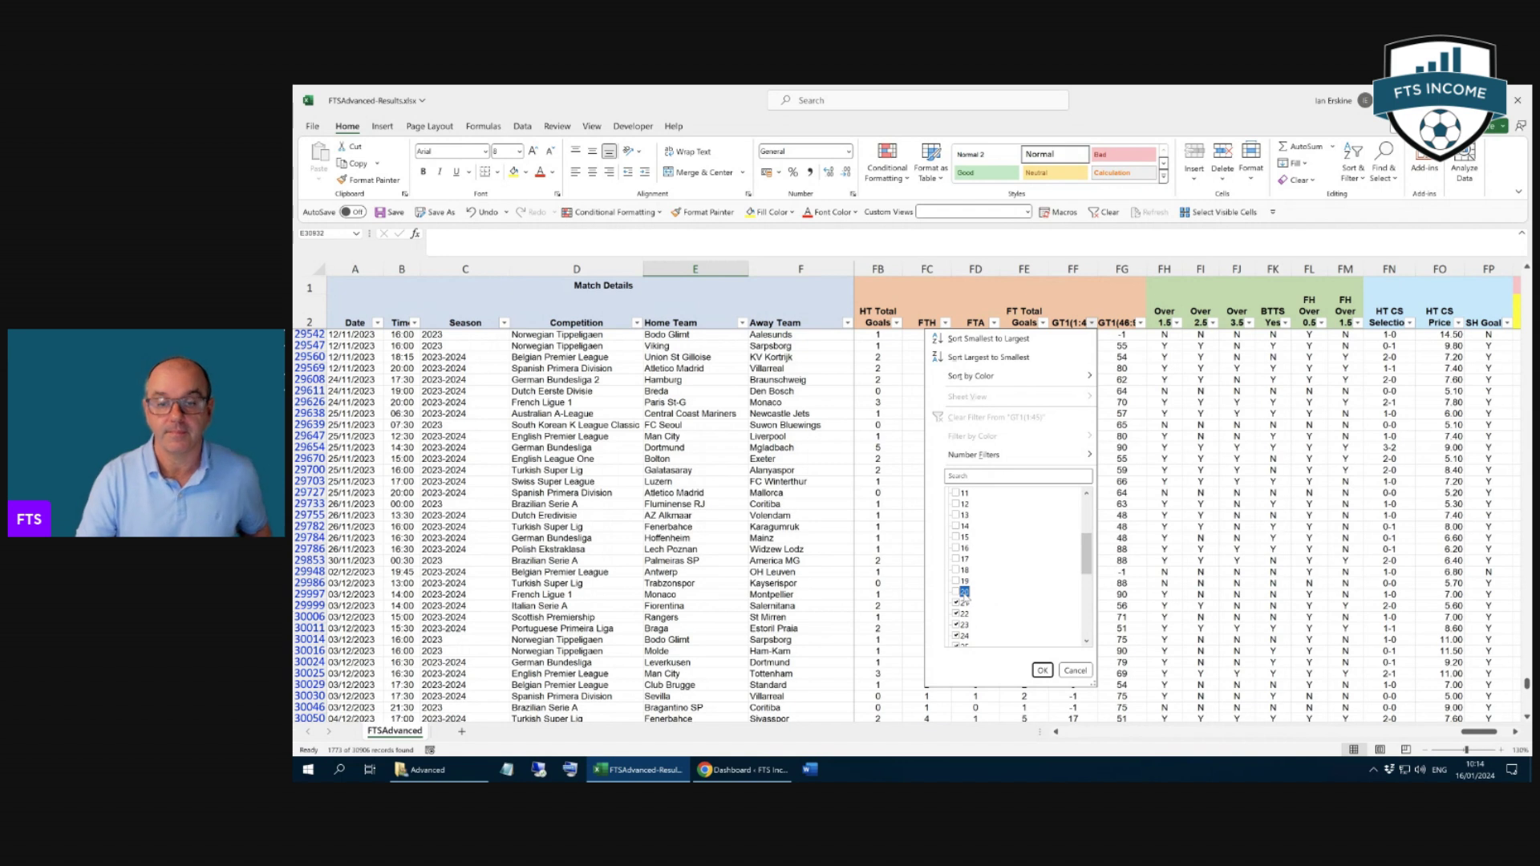
pyautogui.click(966, 602)
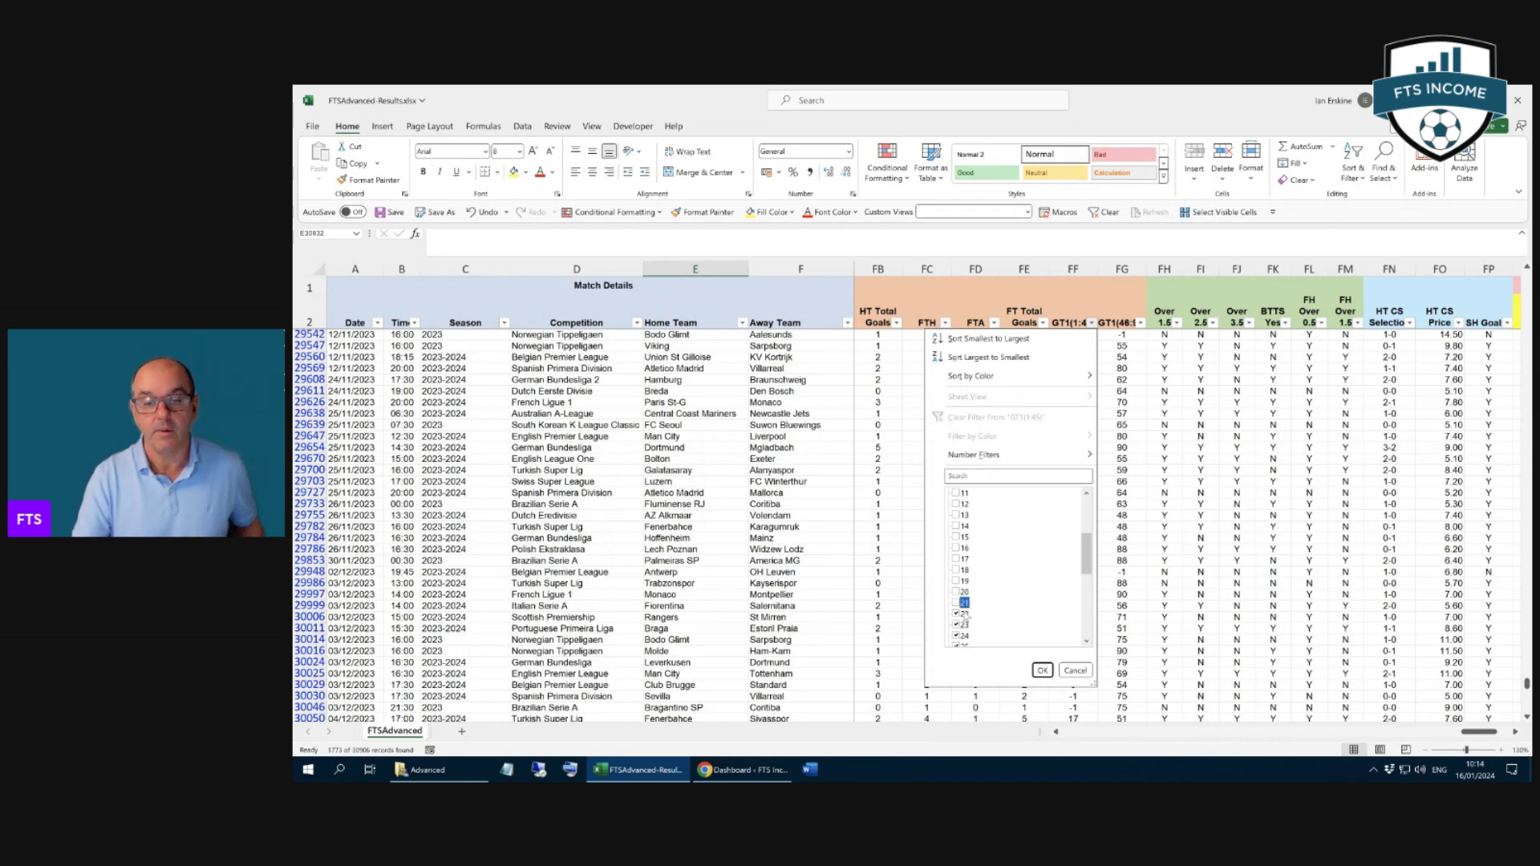
pyautogui.click(966, 613)
pyautogui.click(963, 625)
pyautogui.click(963, 635)
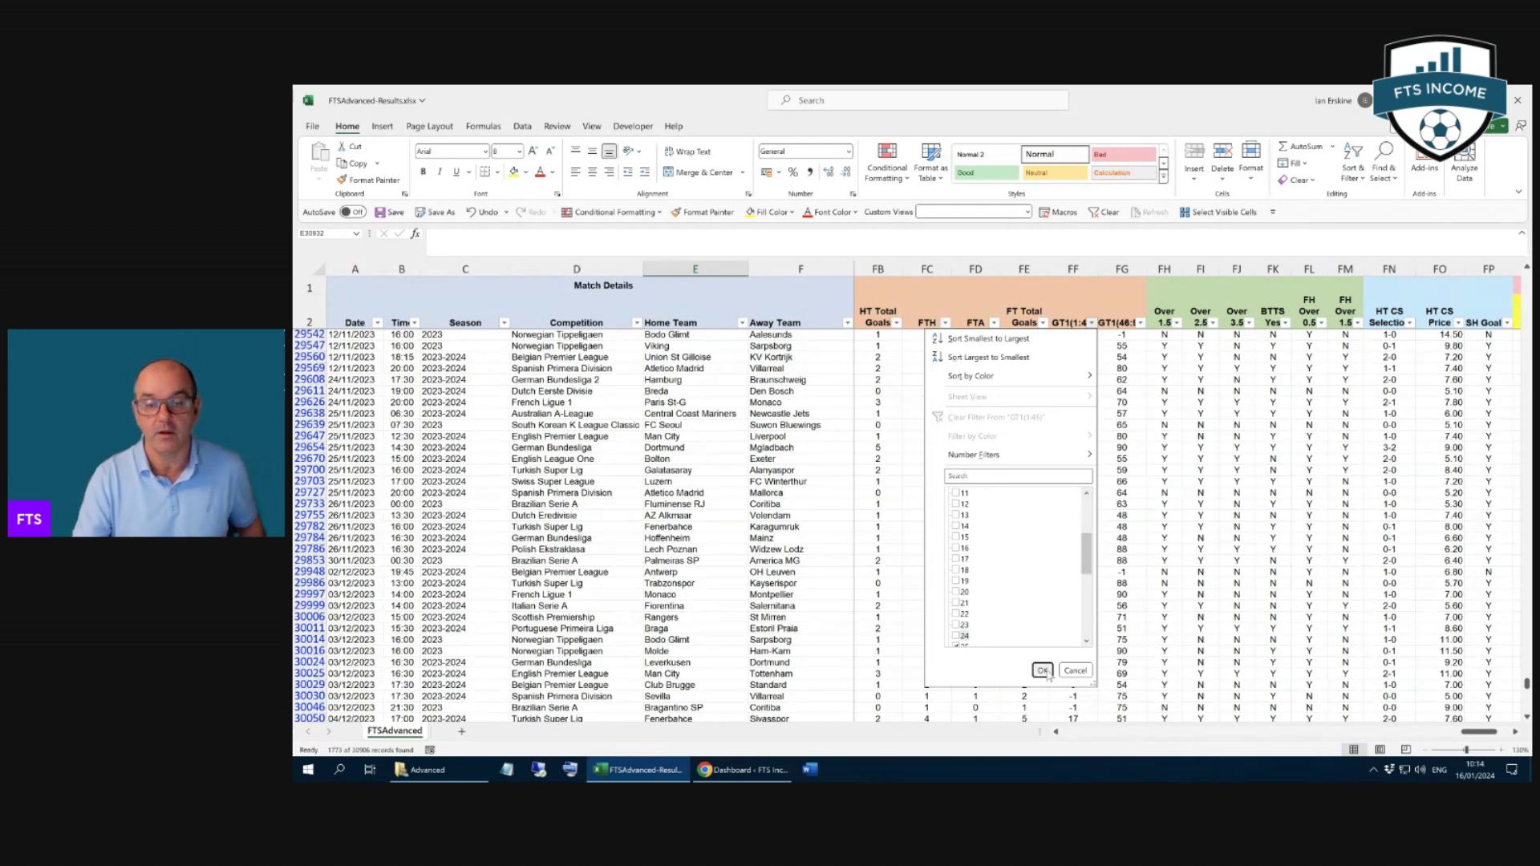
pyautogui.click(1042, 671)
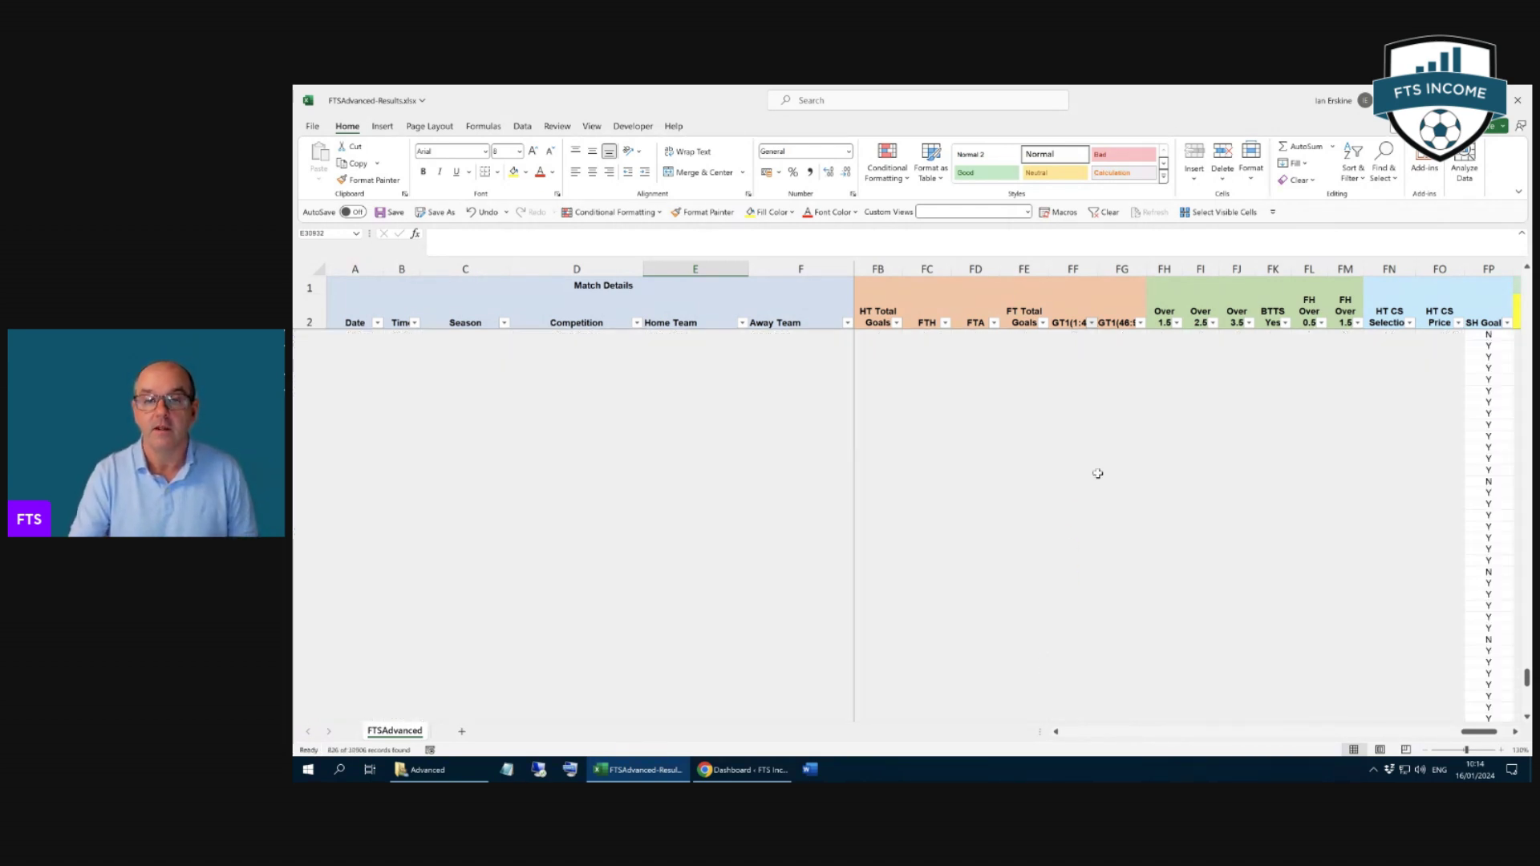
# Examine the runs of -1 in the GT1(1:45) column of the filtered matches and the summary notes below them
pyautogui.scroll(-2, 1097, 473)
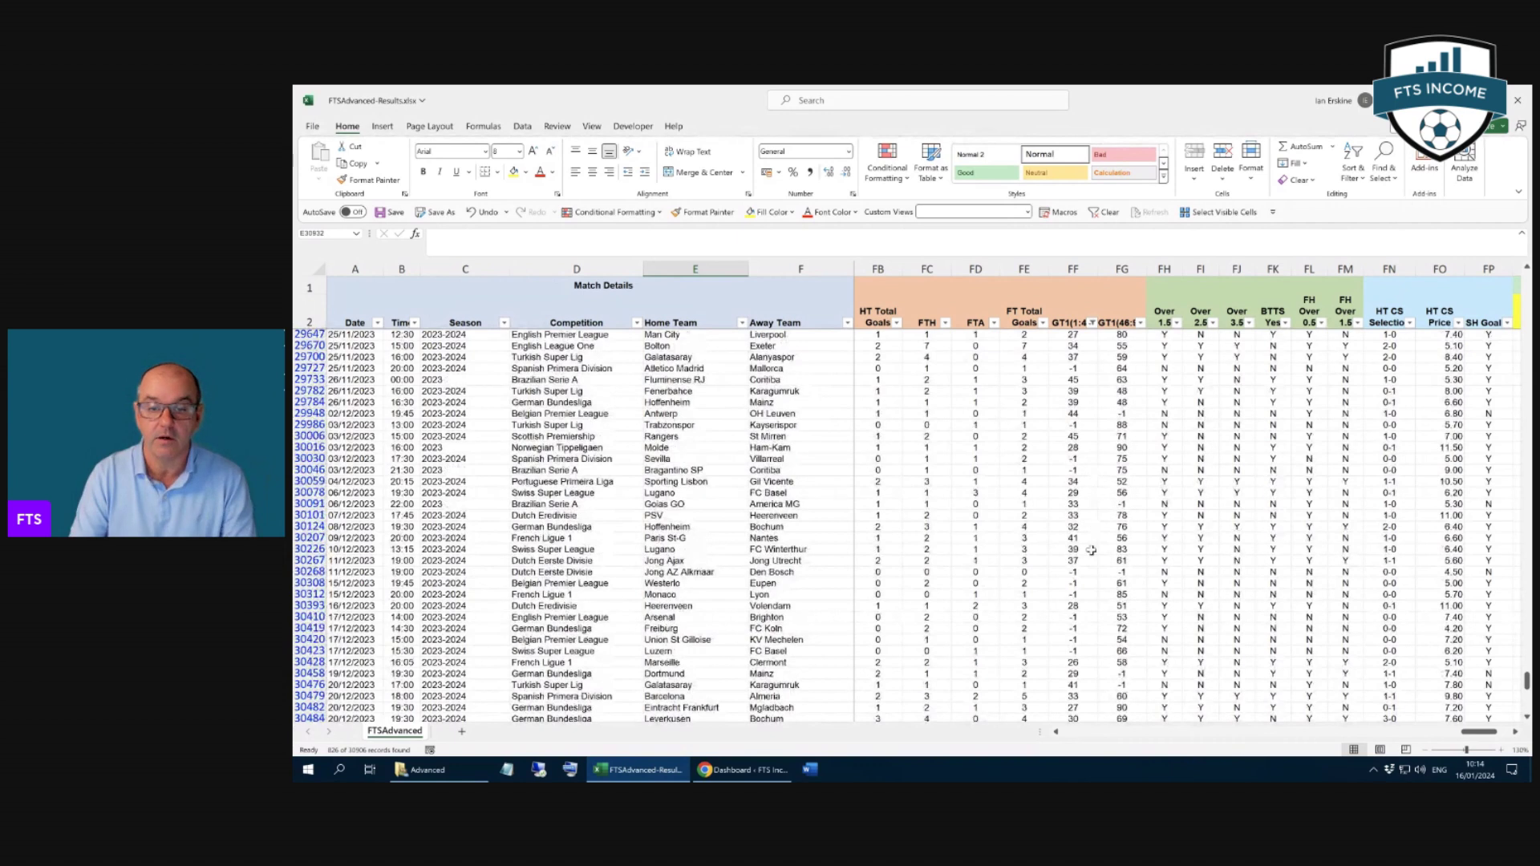
pyautogui.moveTo(1073, 576); pyautogui.dragTo(1061, 653)
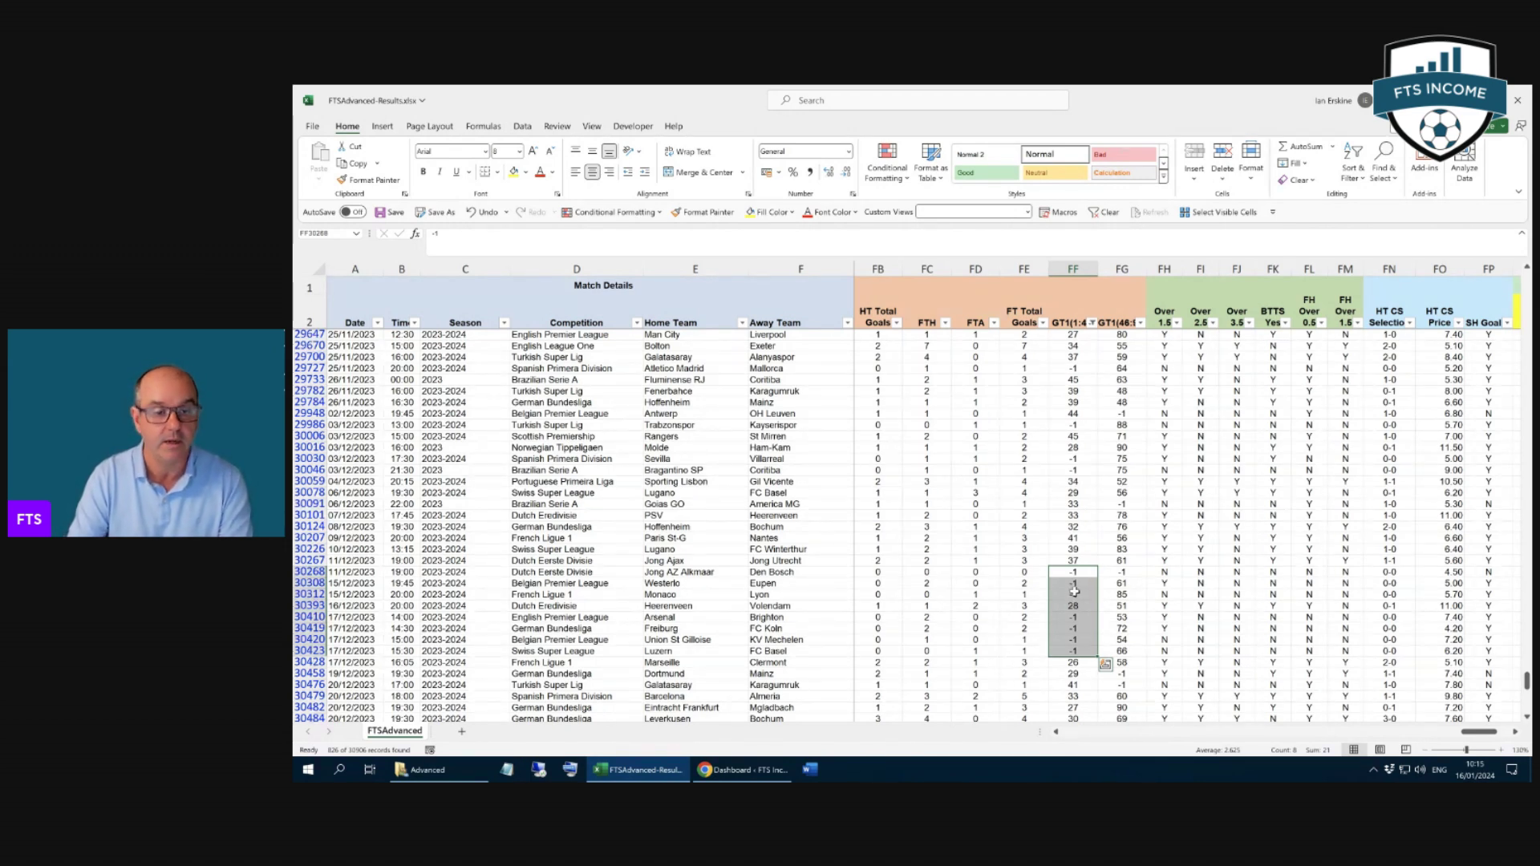
pyautogui.scroll(-2, 1075, 591)
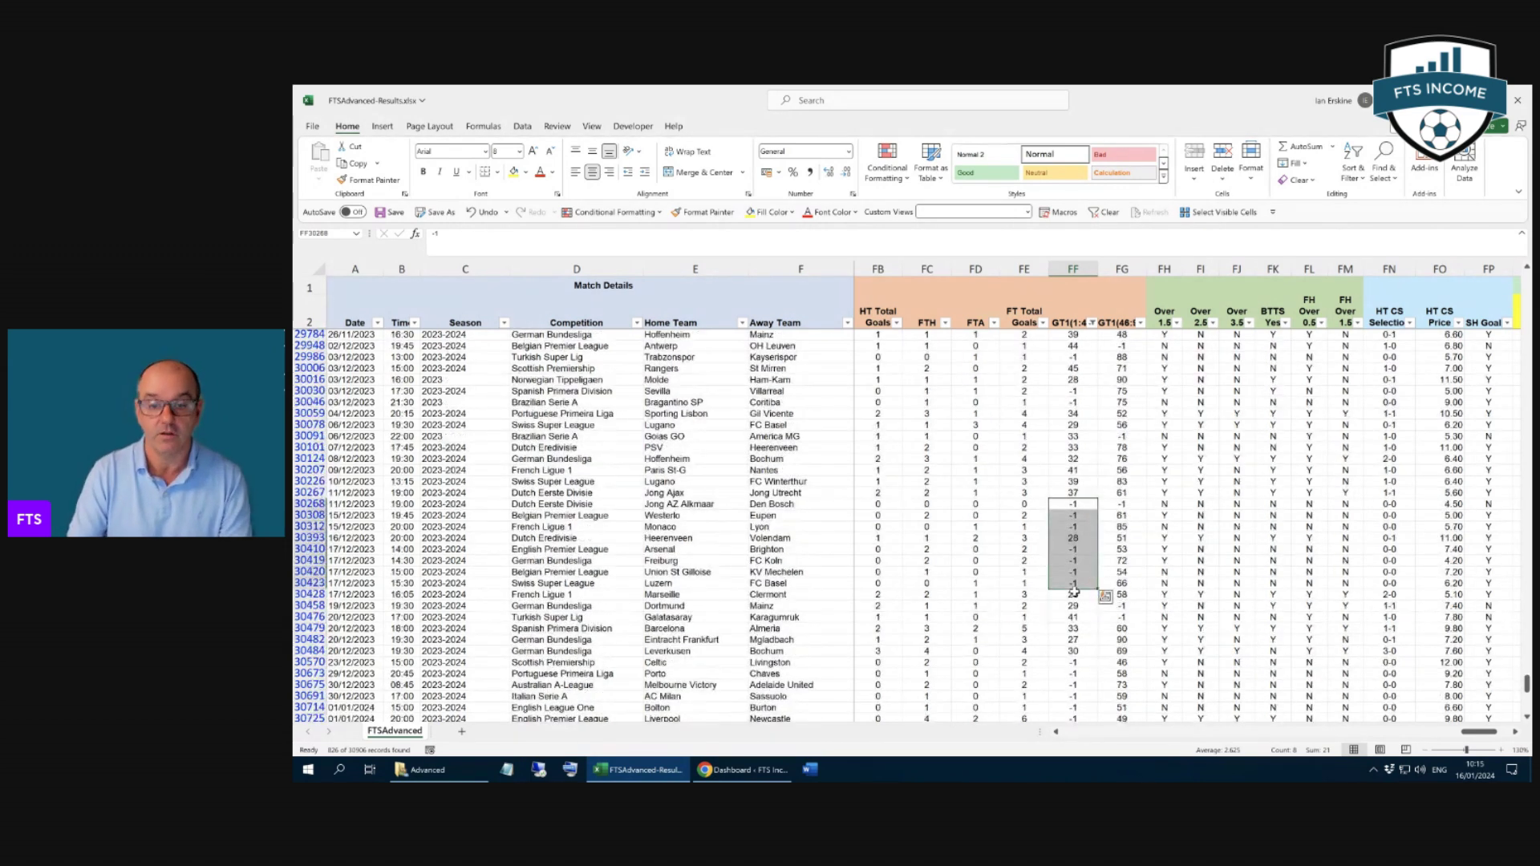
pyautogui.scroll(-3, 1075, 591)
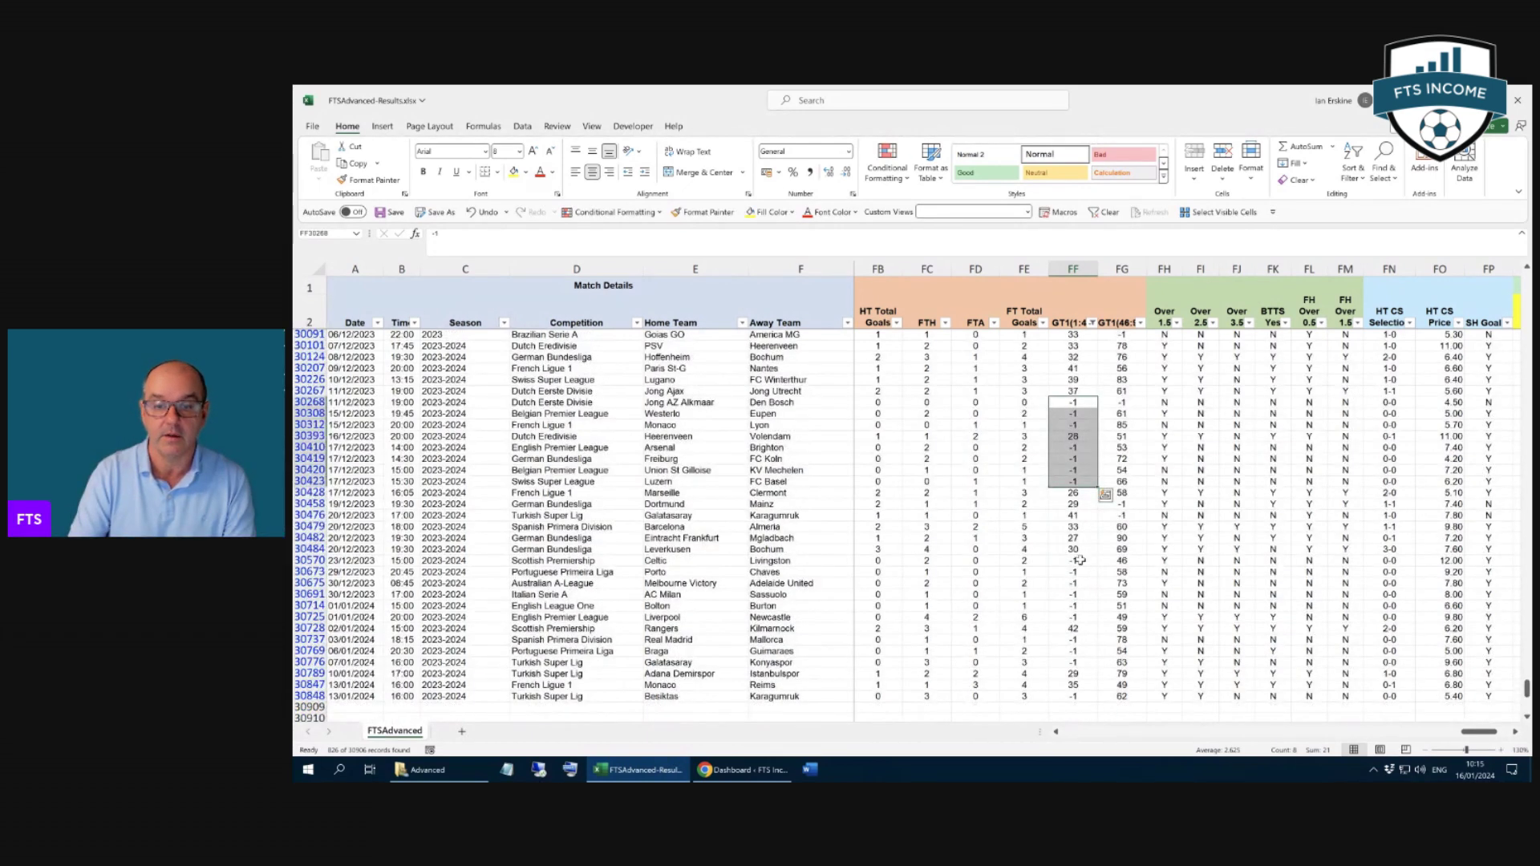
pyautogui.moveTo(1075, 561); pyautogui.dragTo(1073, 661)
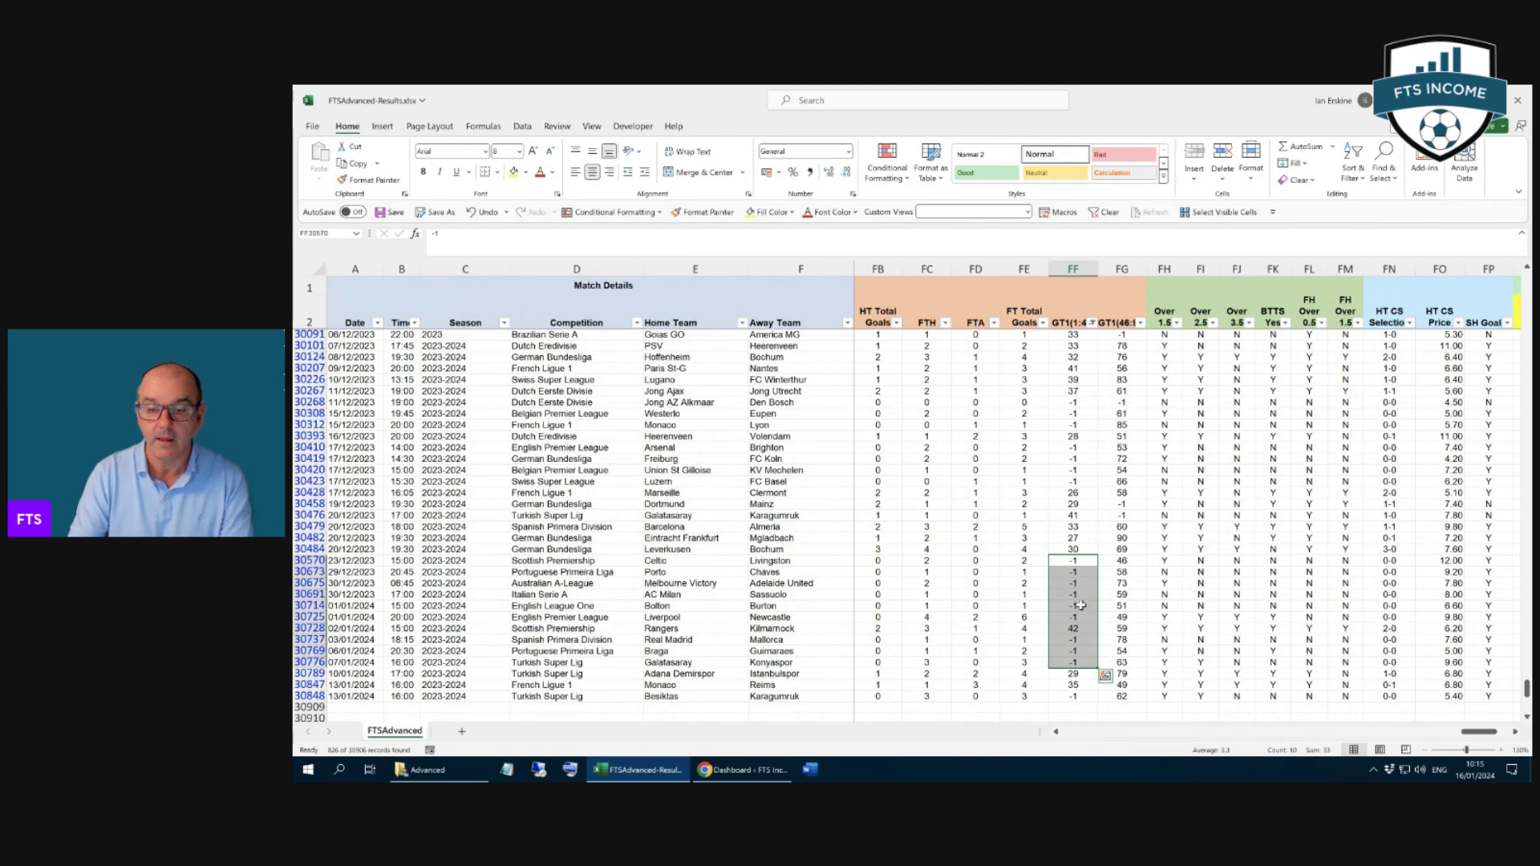
pyautogui.scroll(-4, 1086, 577)
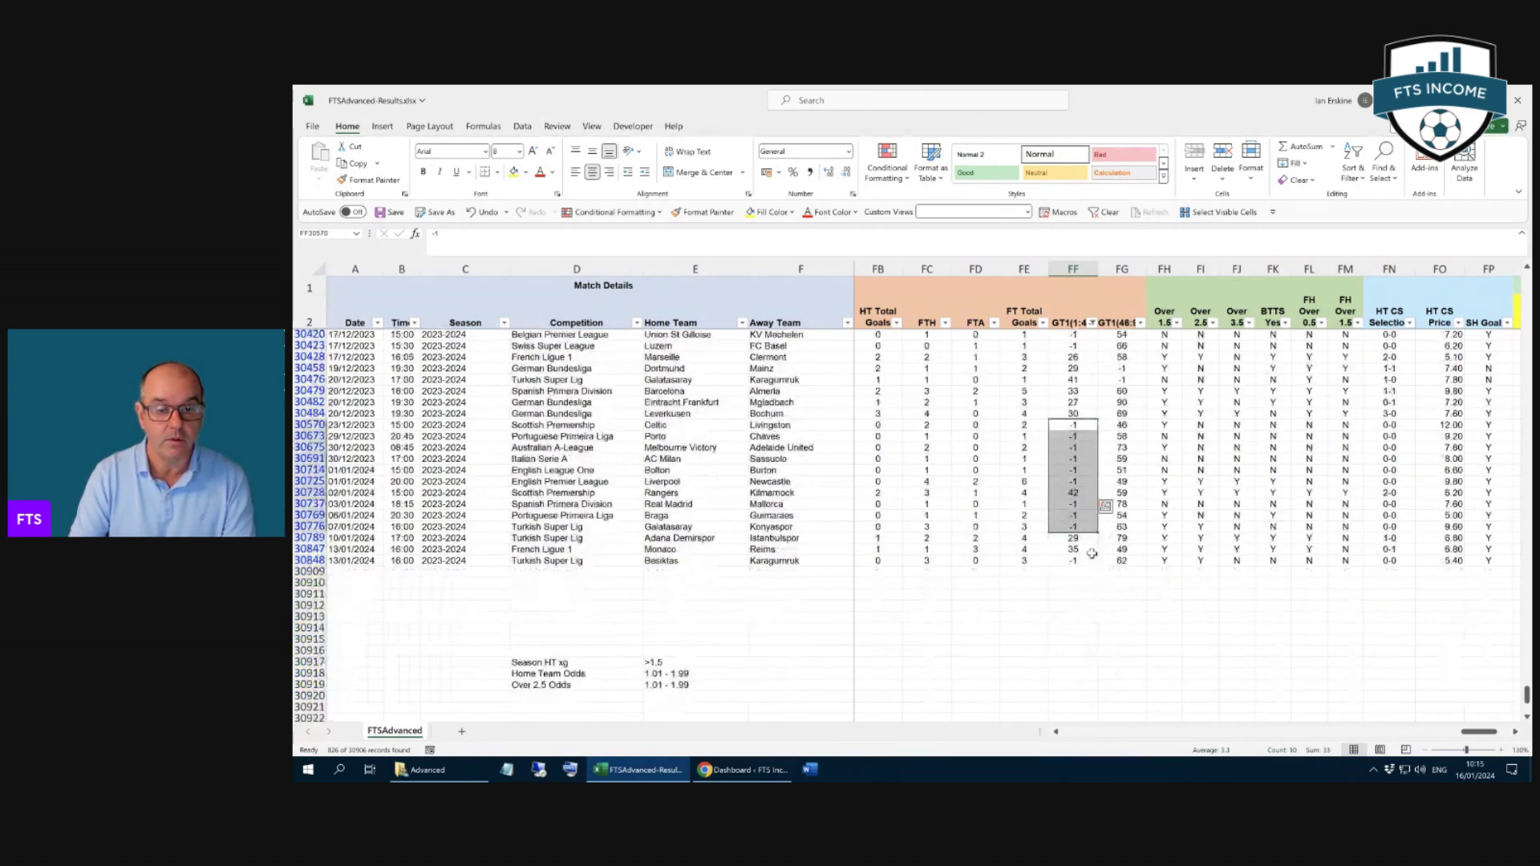
pyautogui.scroll(-4, 976, 551)
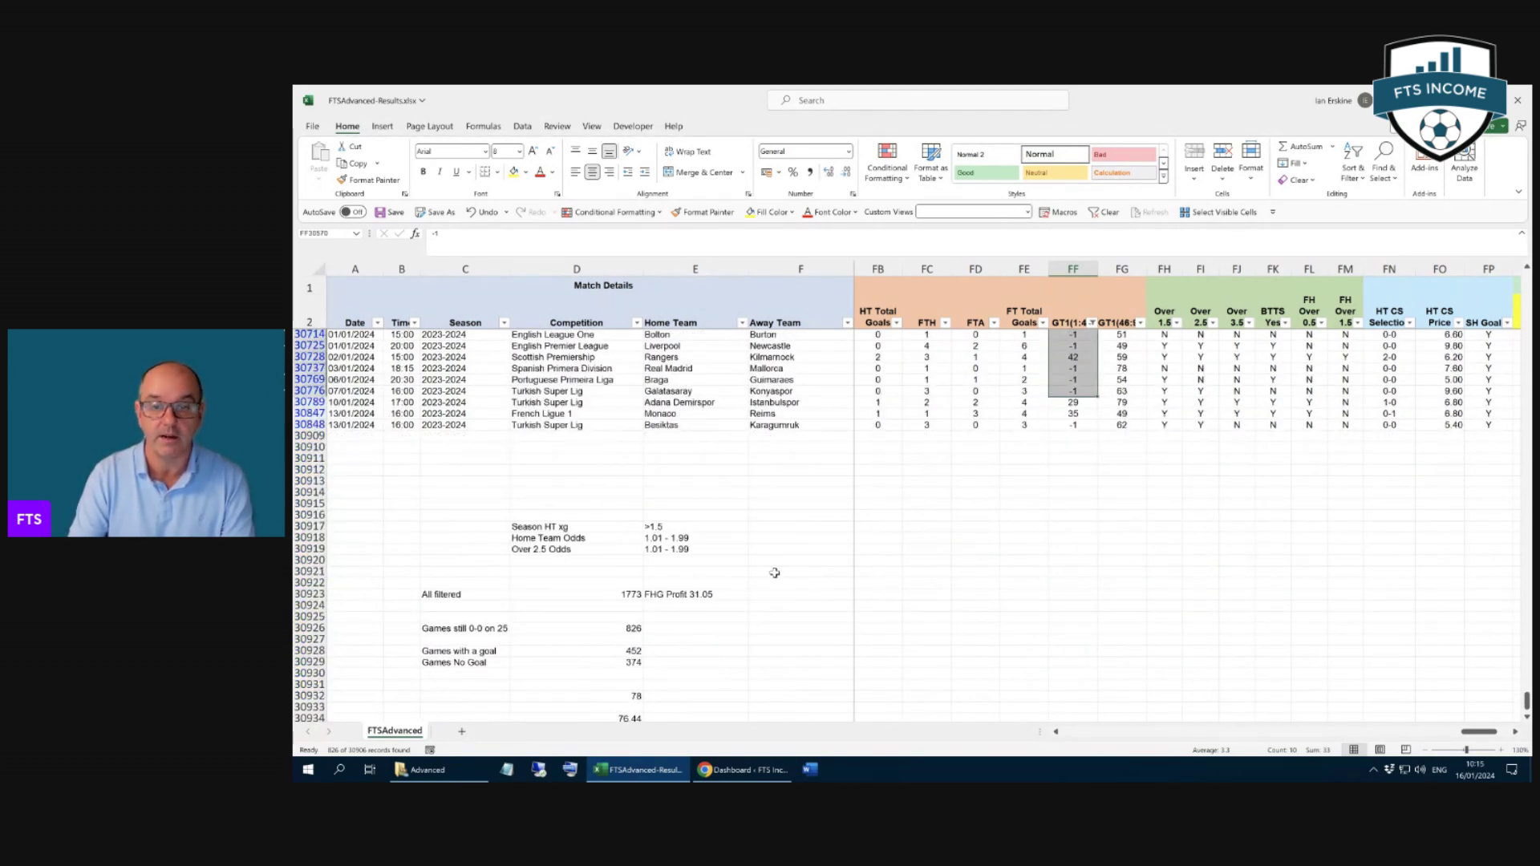
pyautogui.scroll(-2, 771, 576)
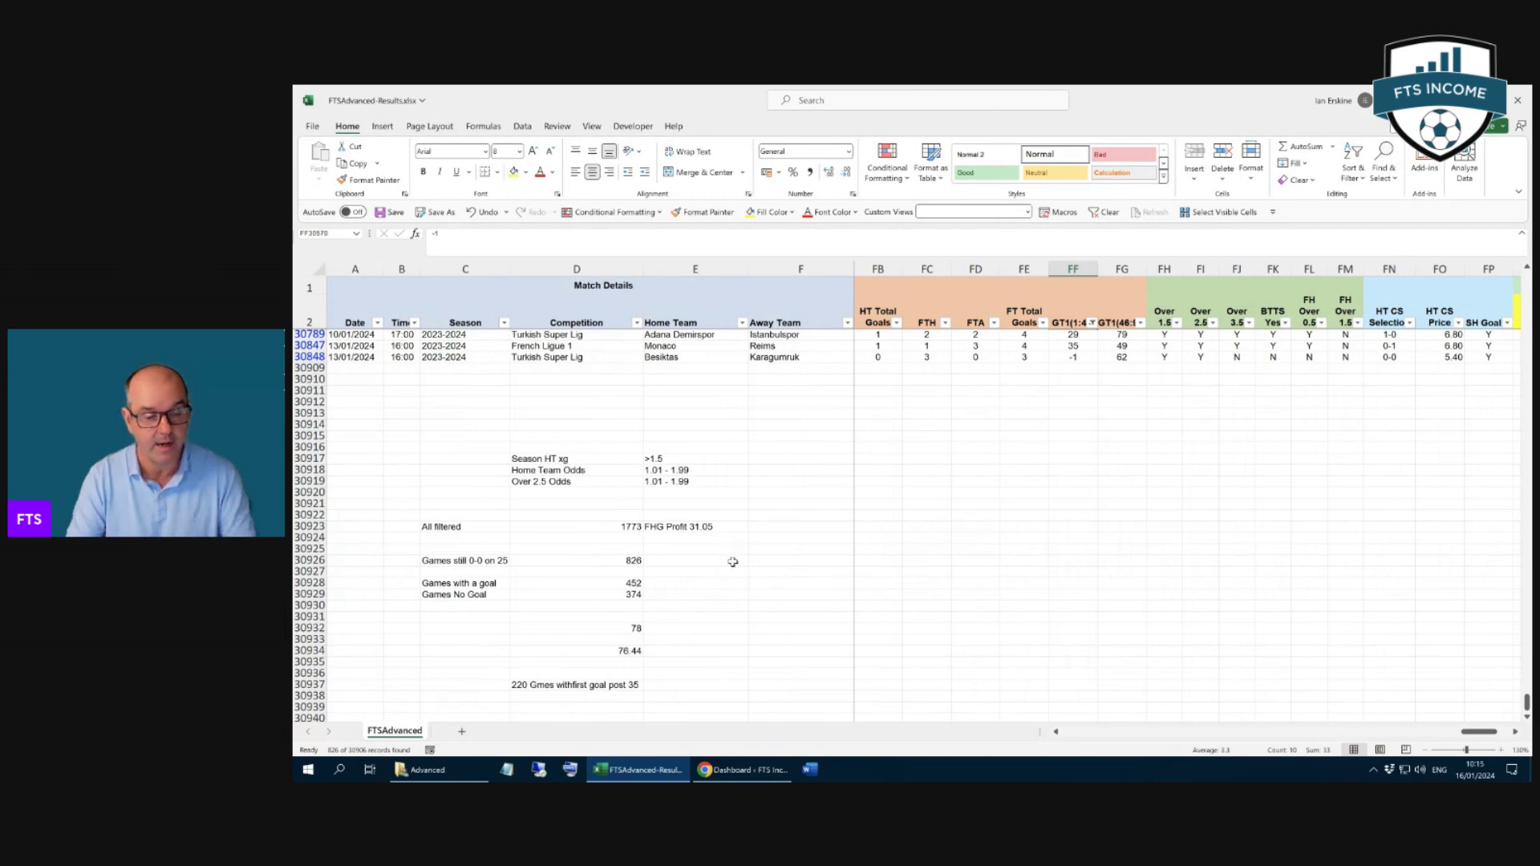